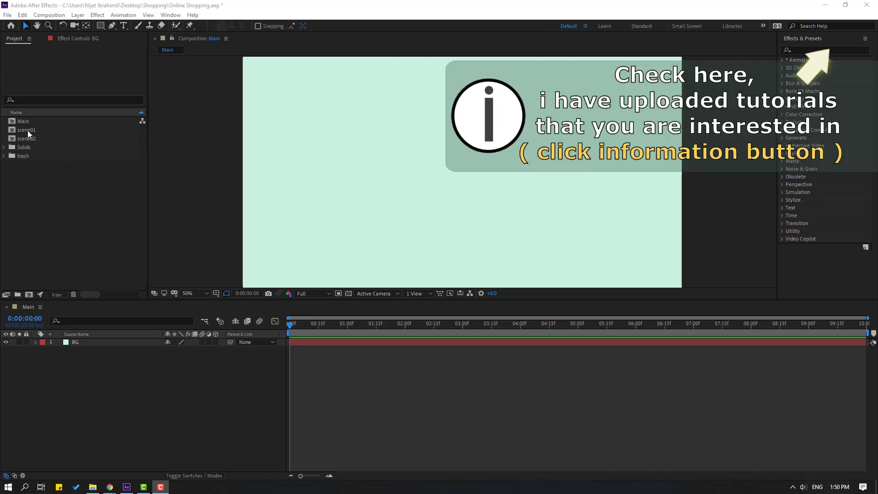
Step: Add scene01 and scene02 to the Main timeline and lock the BG layer
left_click(28, 130)
left_click(41, 138, "shift")
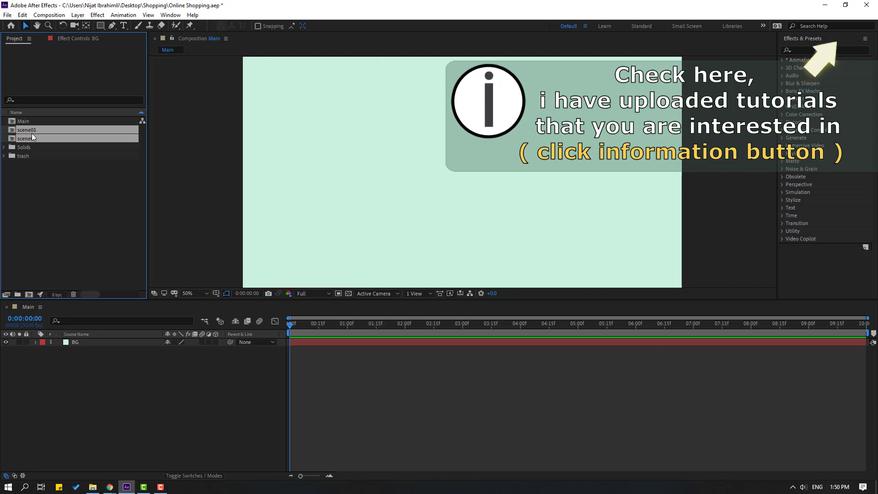
left_click_drag(31, 133, 83, 342)
left_click(74, 357)
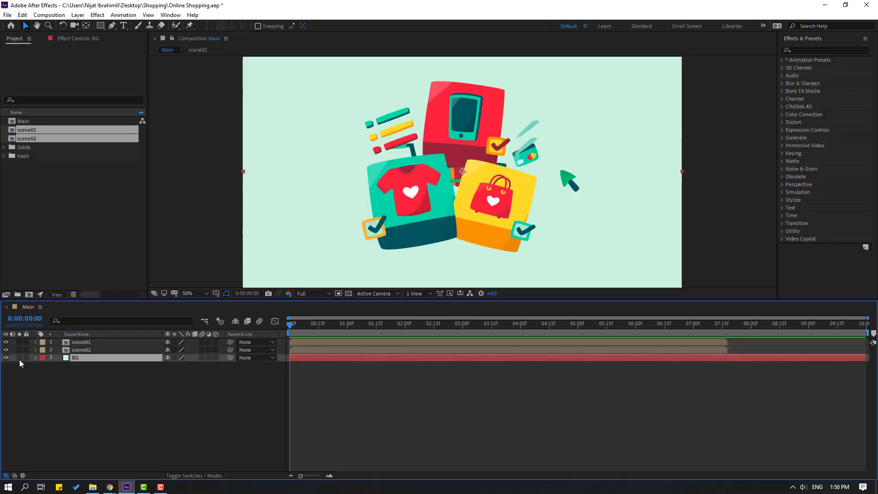
left_click(26, 358)
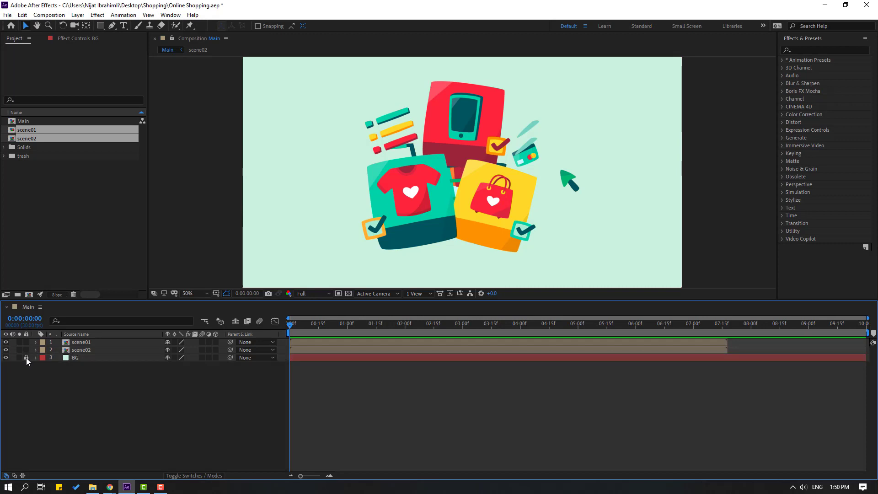
Step: End the work area at 06:01 and trim the Main composition to it
left_click(637, 325)
key("n")
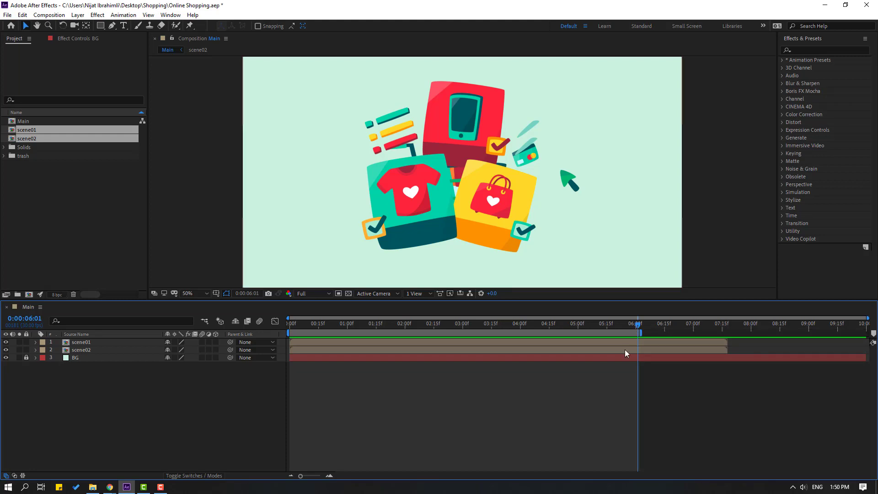
right_click(610, 333)
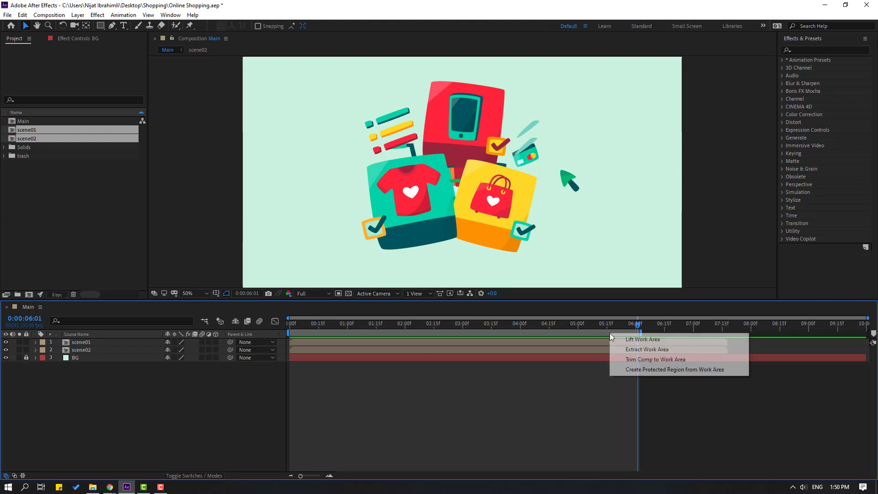
left_click(672, 361)
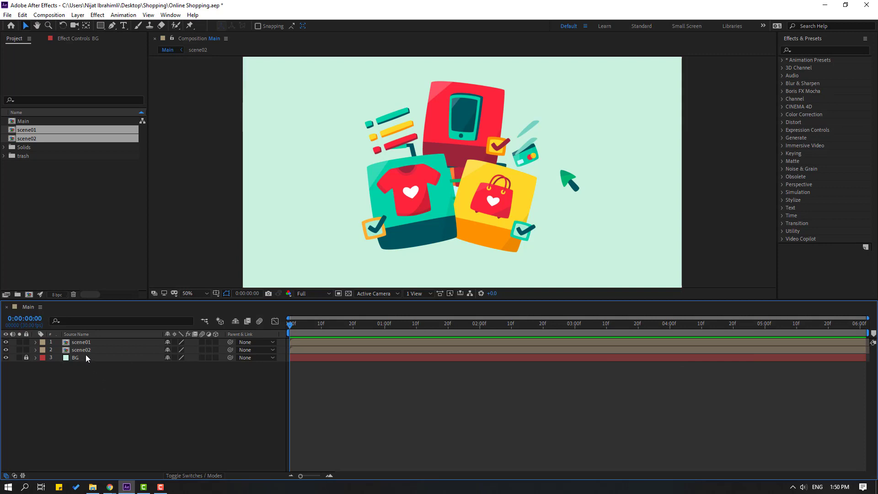
Step: Move scene02 above scene01 and delay its start to about four seconds
left_click(83, 351)
left_click_drag(79, 350, 84, 342)
left_click_drag(293, 344, 647, 345)
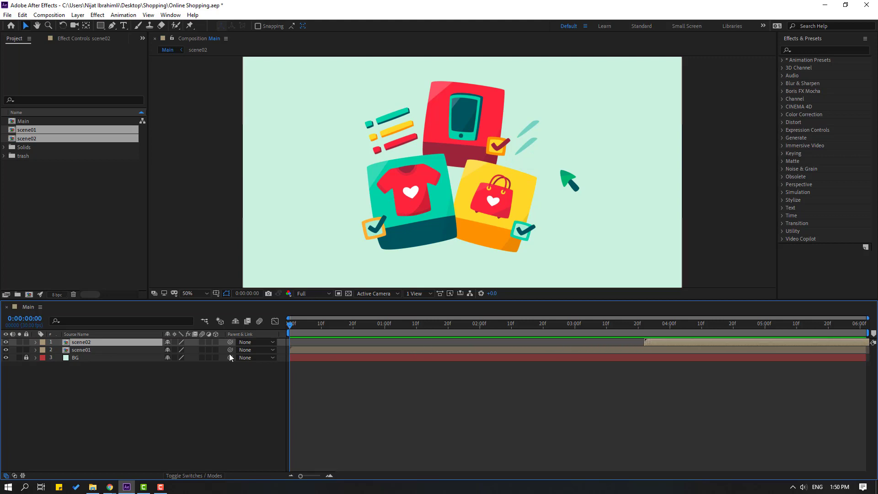
Step: In scene01, select the check_green1, check_bg_green2, tshirt and frame_green layers
double_click(86, 350)
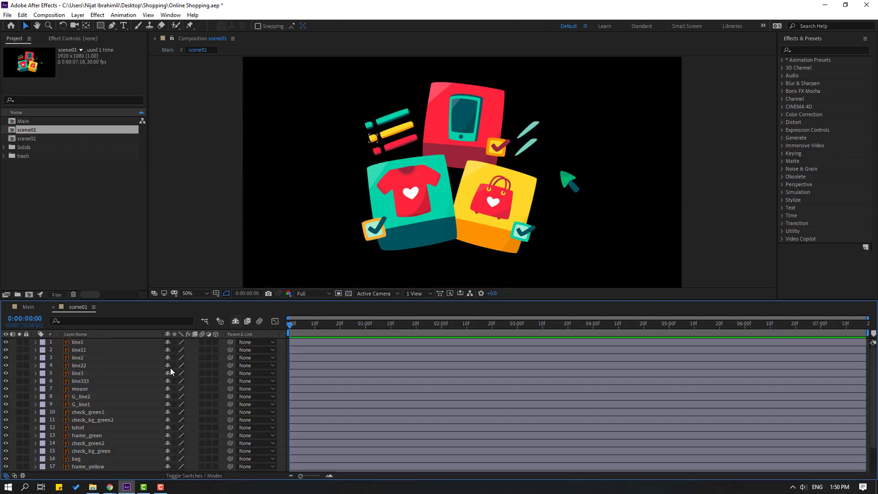
left_click(376, 236)
scroll(388, 251, "up", 2)
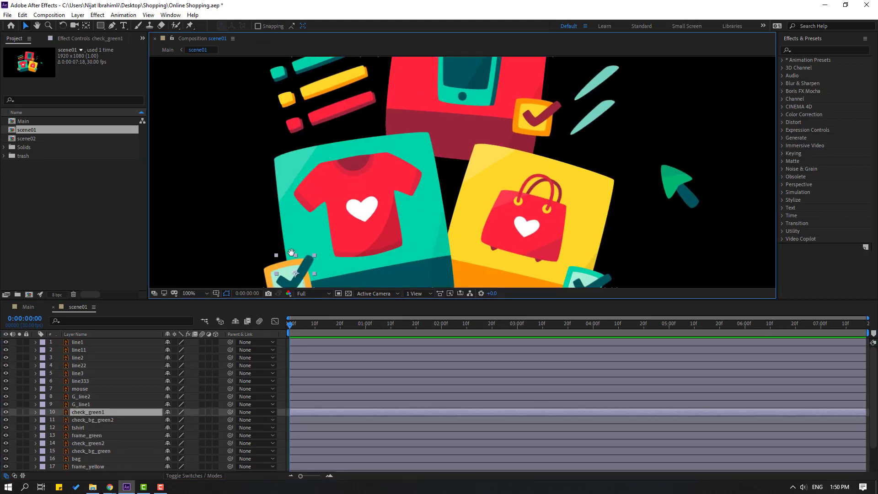
left_click_drag(332, 219, 384, 240)
key("ctrl+z")
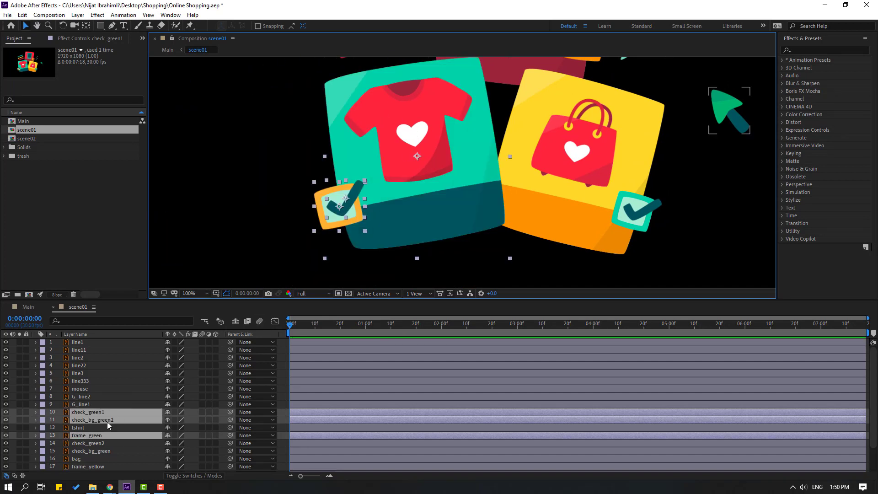
left_click(81, 432, "ctrl")
left_click(81, 426, "ctrl")
scroll(301, 188, "down", 2)
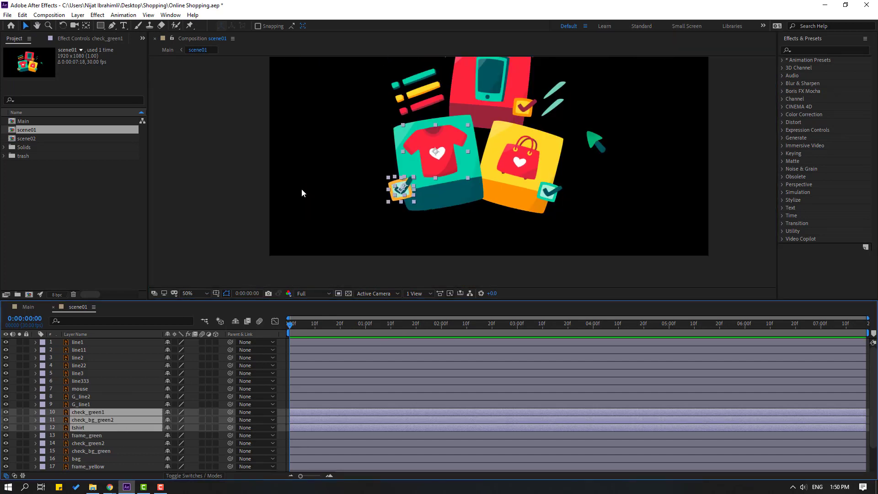
left_click_drag(6, 414, 5, 427)
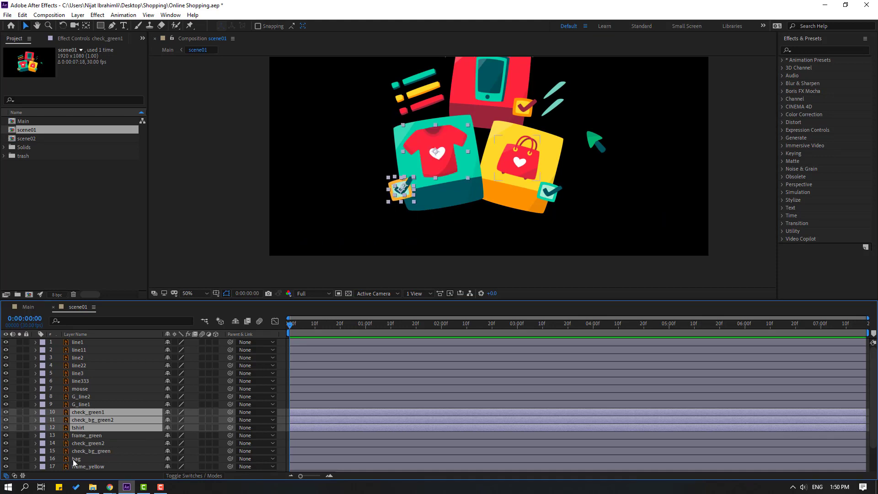
left_click(84, 436, "ctrl")
left_click_drag(5, 412, 5, 436)
Step: Pre-compose the selected layers into a new composition named OBJECT01
right_click(76, 427)
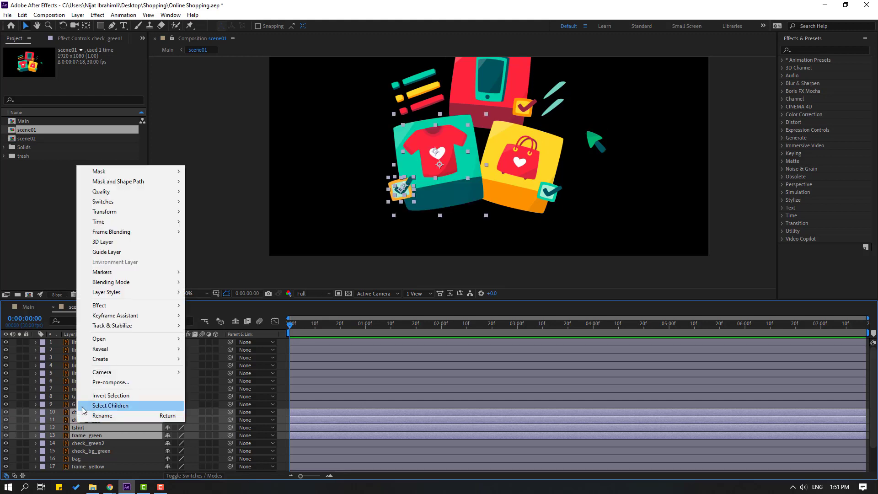
left_click(97, 383)
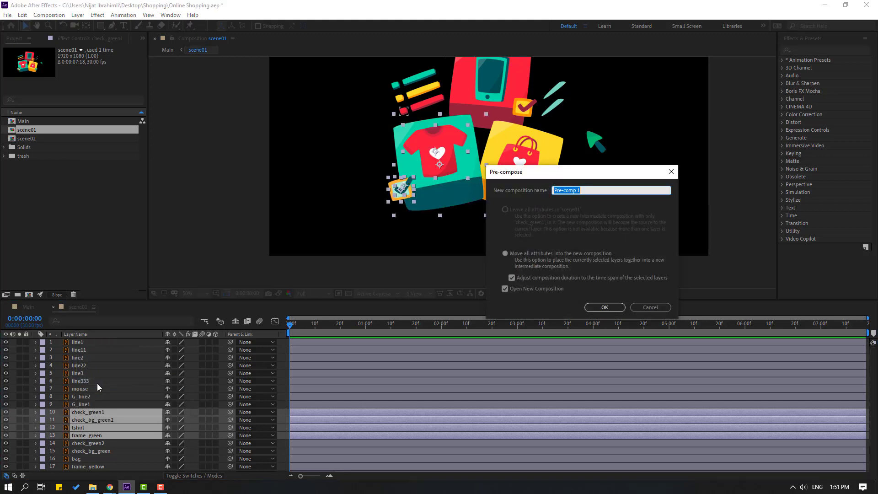
type("OBJECT01")
left_click(603, 306)
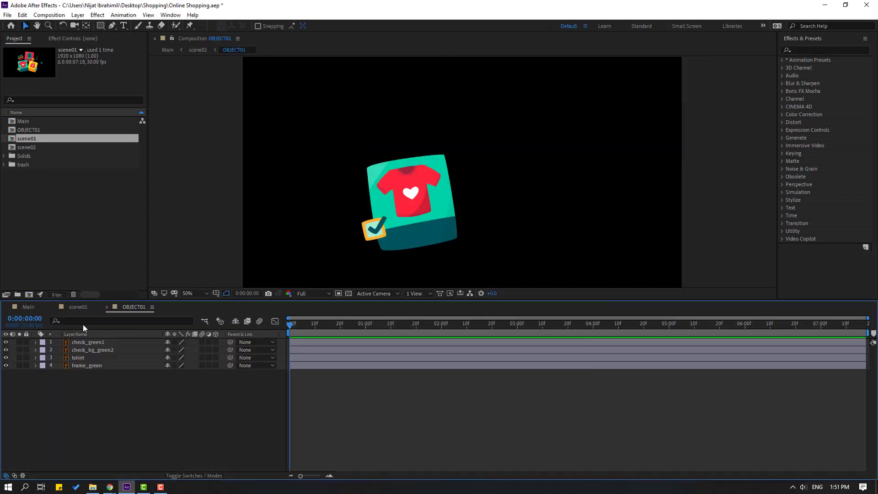
Step: Back in scene01, select the check_green2, check_bg_green, bag and frame_yellow layers
left_click(75, 310)
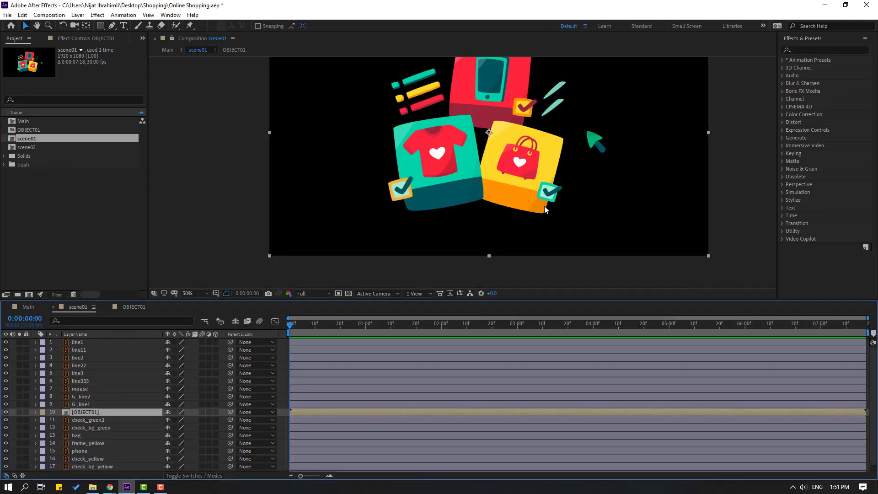
left_click(92, 420)
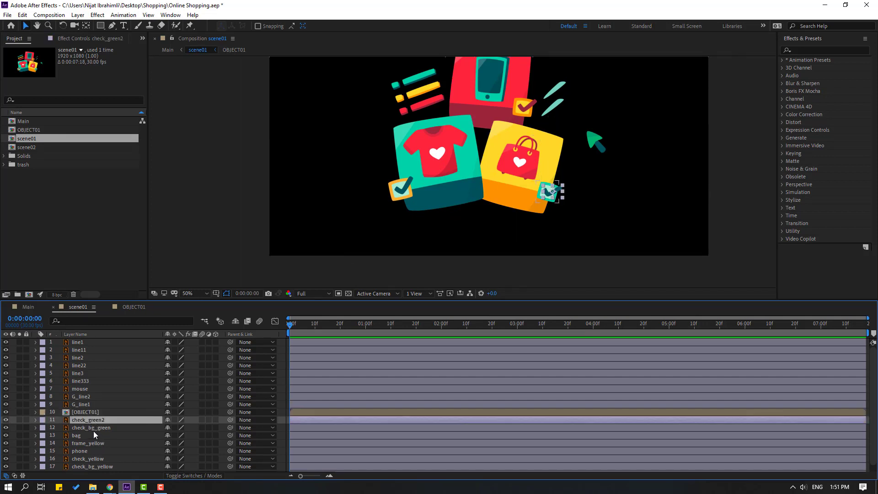
left_click(93, 429, "ctrl")
left_click(103, 436, "ctrl")
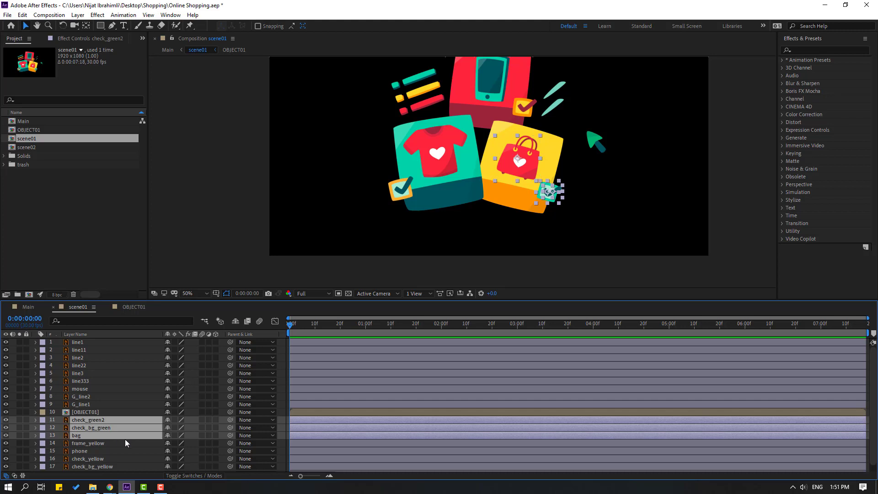
left_click(81, 446, "ctrl")
left_click(6, 421)
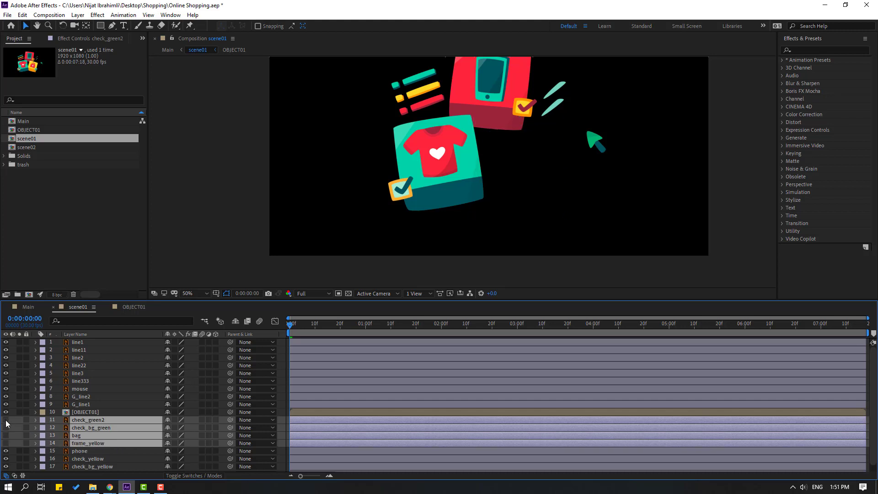
left_click(6, 422)
Step: Pre-compose the bag box layers into a new composition named OBJECT02
right_click(98, 429)
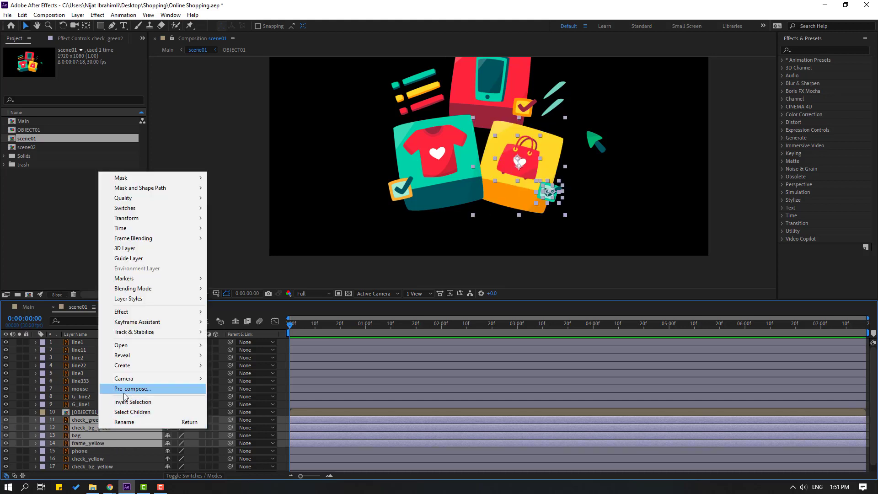
left_click(123, 396)
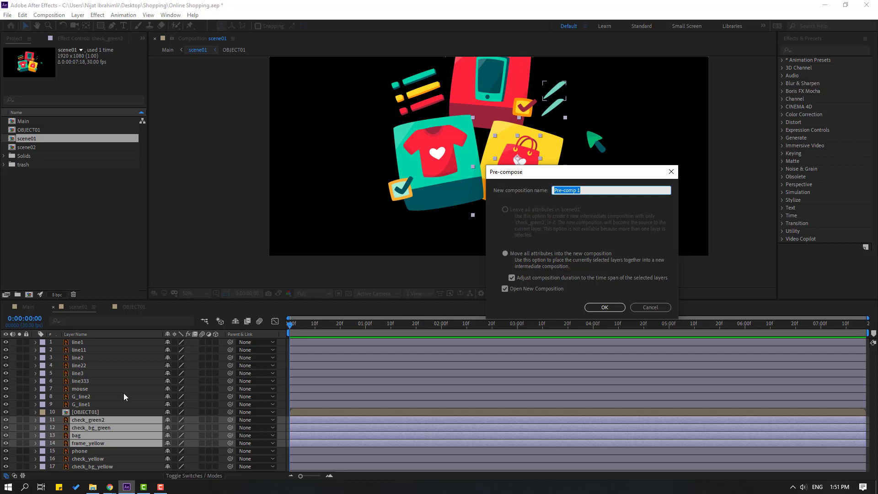
type("OBJECT02")
left_click(587, 306)
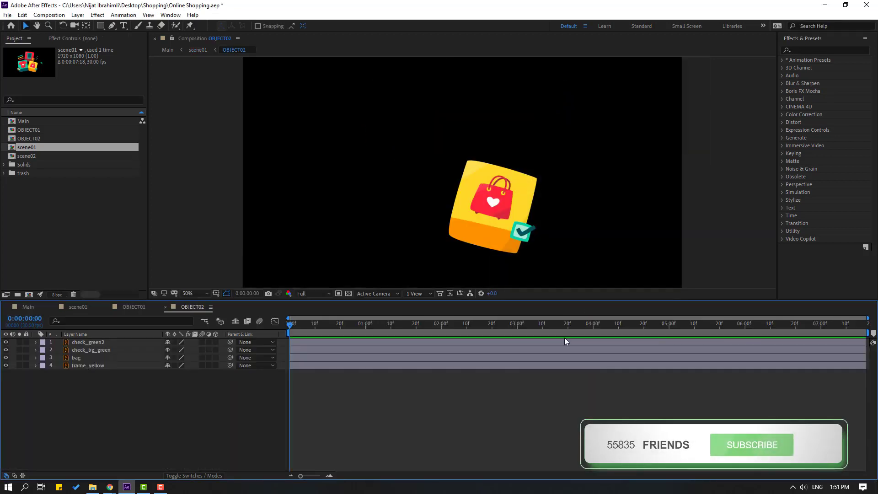
Step: Pre-compose the phone, check_yellow, check_bg_yellow and frame_red layers into OBJECT03
left_click(72, 310)
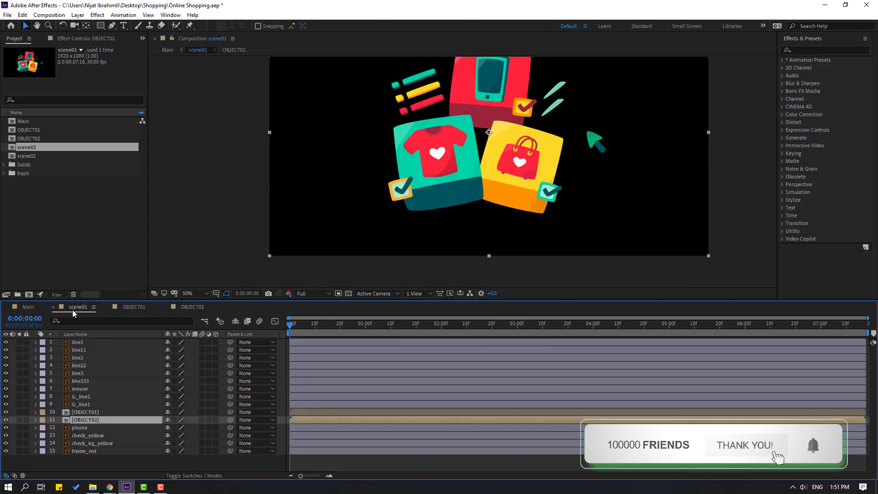
left_click(79, 429)
left_click(82, 437, "shift")
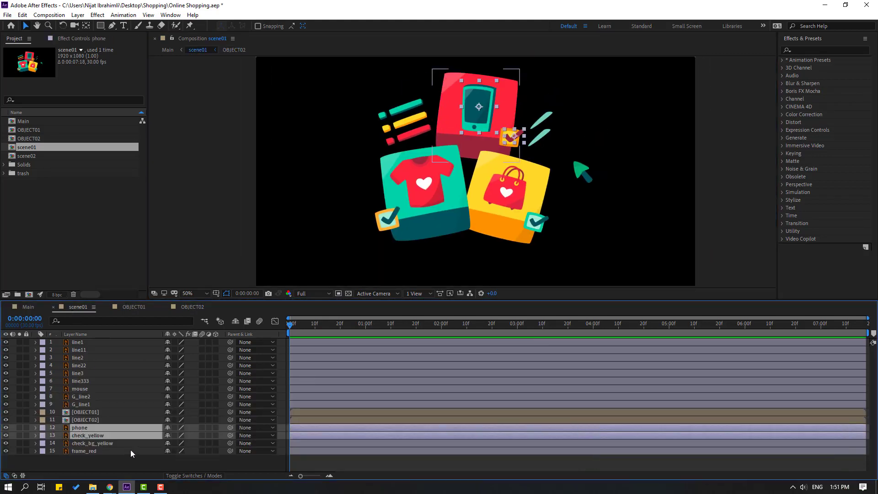
left_click(84, 445, "shift")
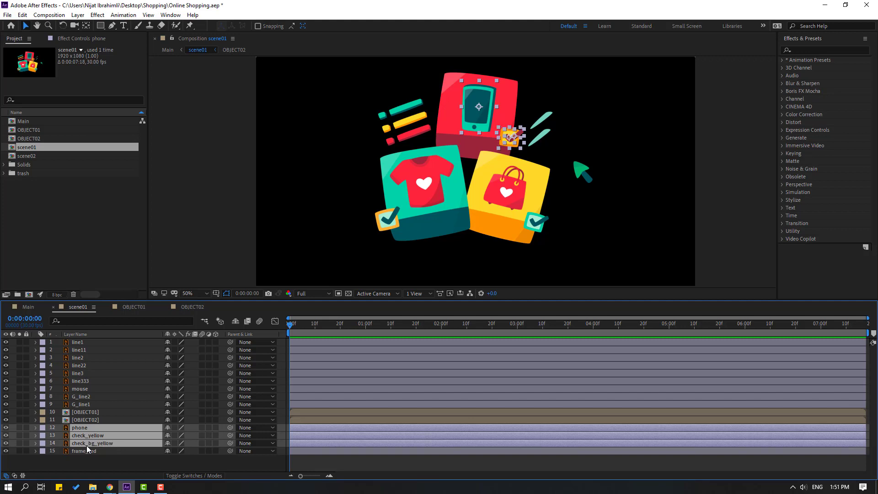
left_click(86, 452, "shift")
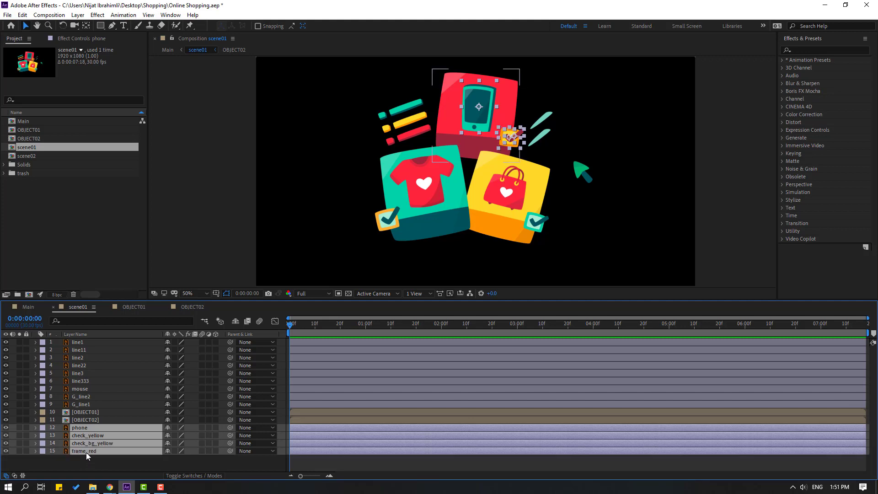
right_click(87, 441)
left_click(111, 400)
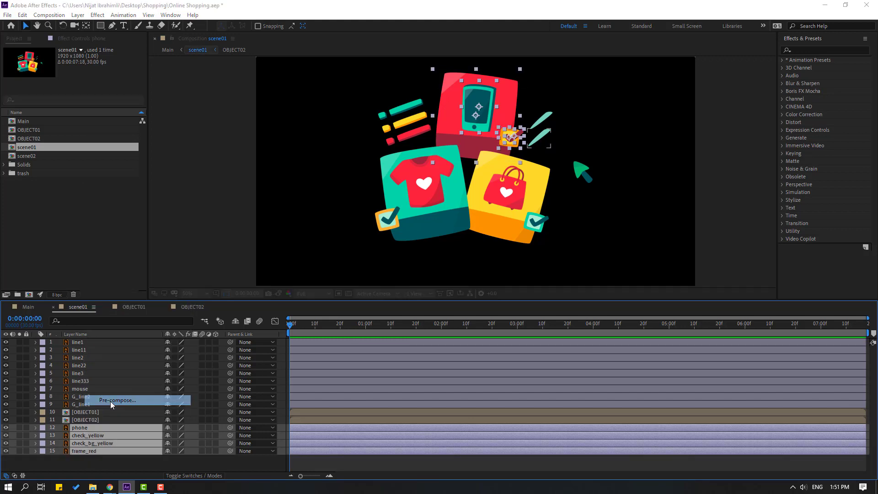
type("OBJECT03")
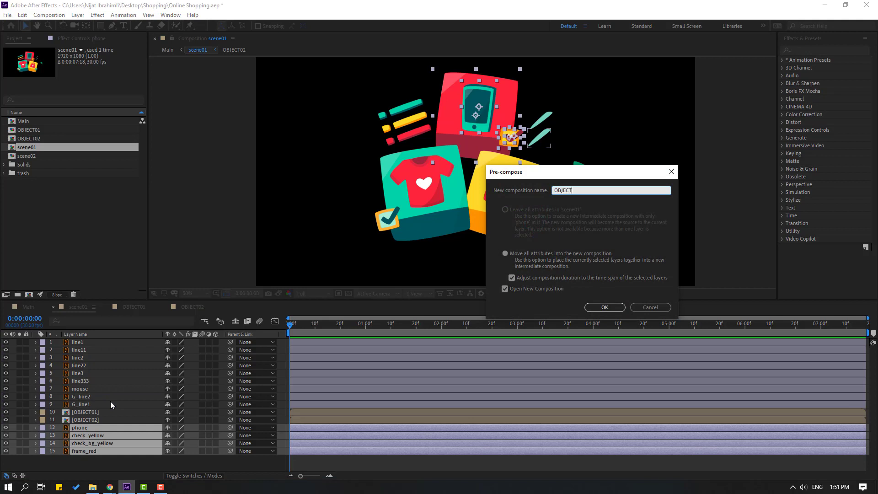
left_click(604, 307)
Step: In scene01, select the six line layers from line1 through line333
left_click(77, 307)
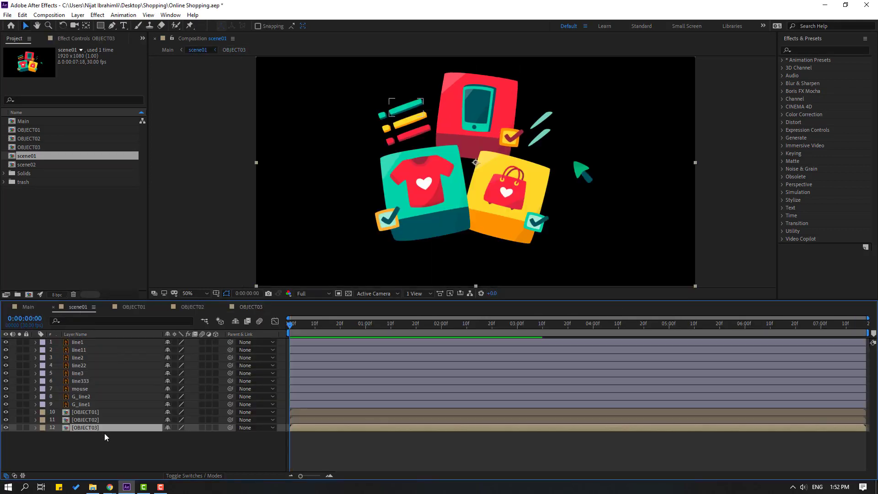
left_click(84, 451)
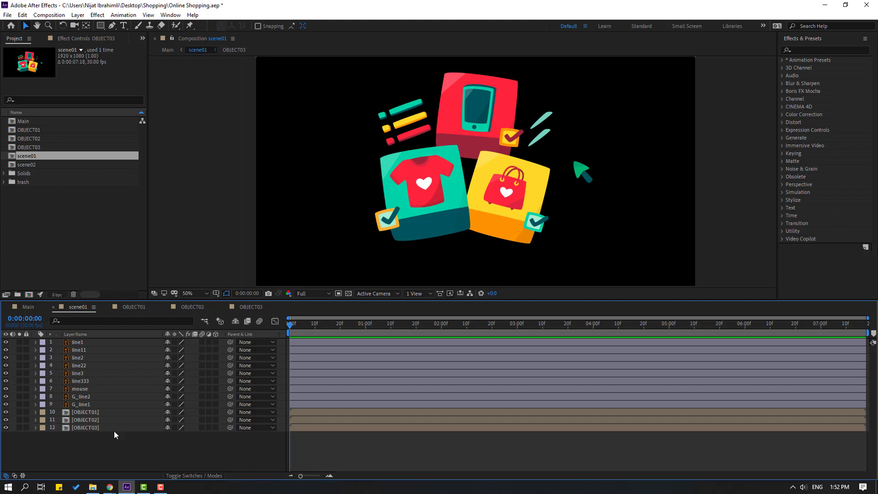
left_click(401, 114)
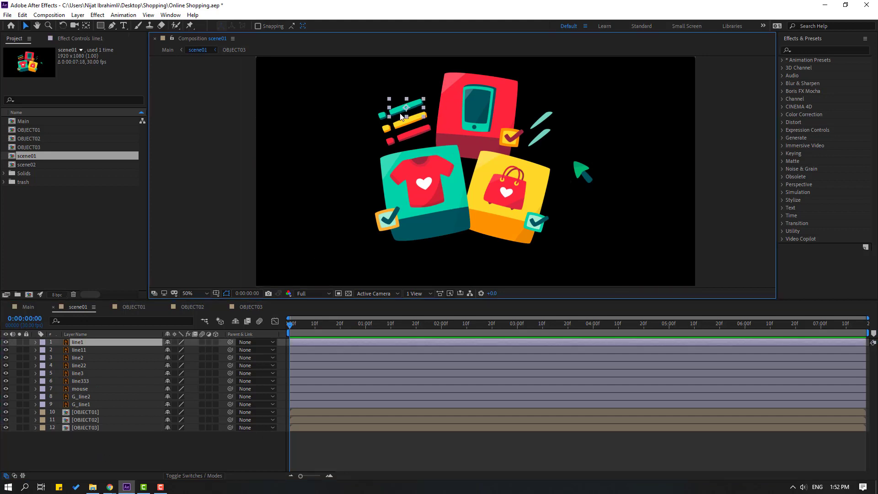
left_click(81, 351, "ctrl")
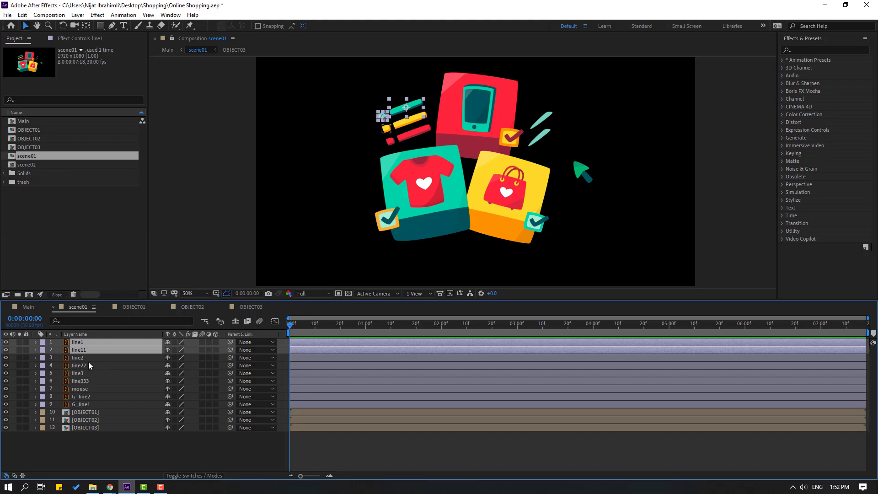
left_click(81, 358, "ctrl")
left_click(83, 366, "ctrl")
left_click(79, 374, "ctrl")
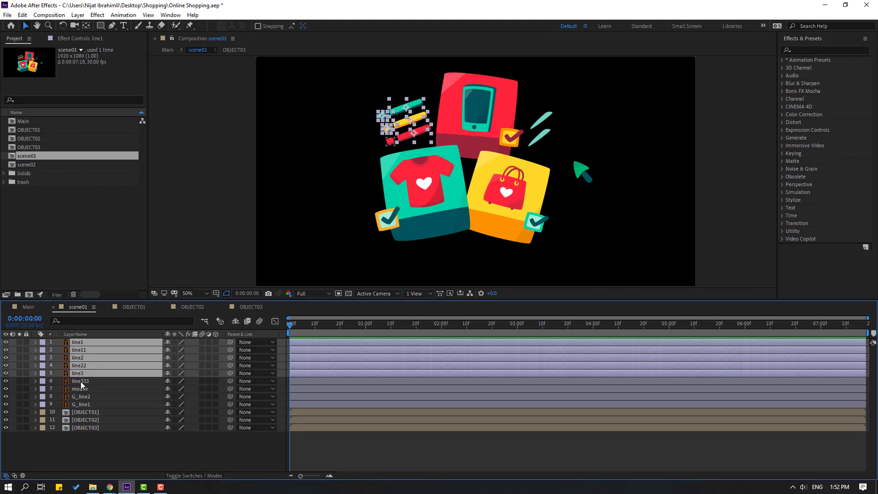
left_click(81, 382, "ctrl")
Step: Pre-compose the line layers into a new composition named Lines
right_click(90, 366)
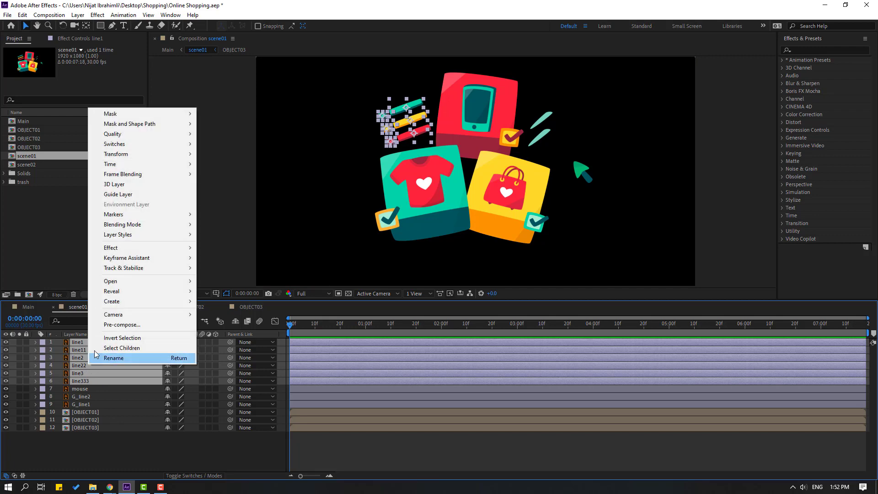
left_click(112, 323)
type("Lines")
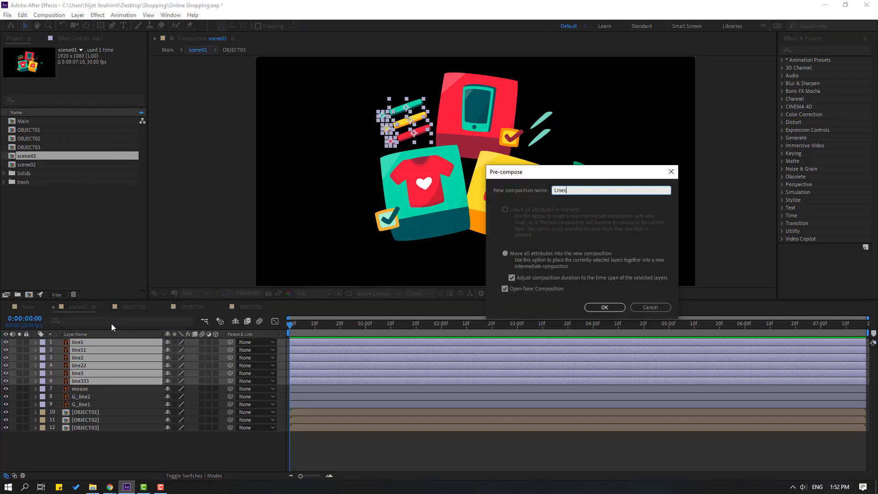
key("Return")
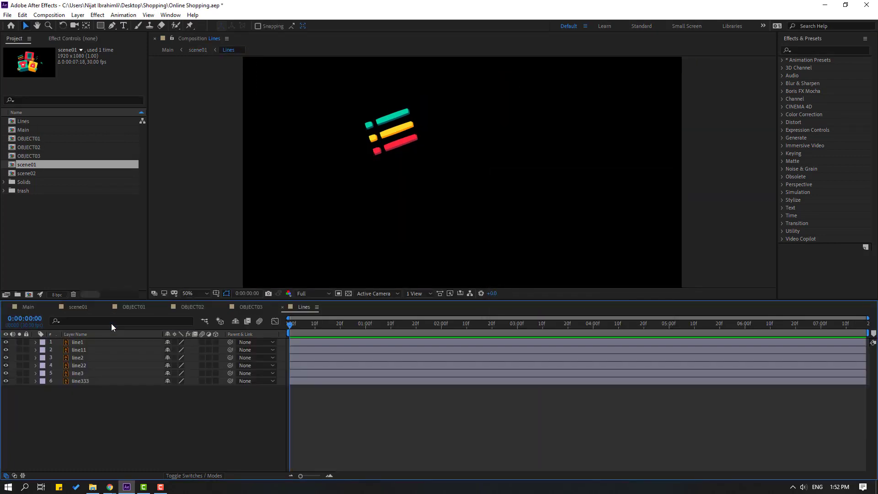
left_click(78, 309)
Step: Set Position keyframes on the three OBJECT layers at about 1 second 10 frames
left_click(89, 418)
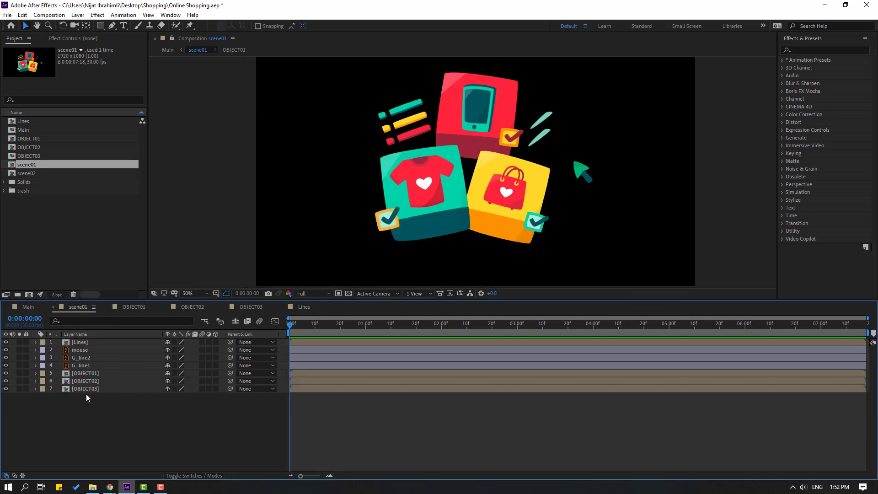
left_click_drag(72, 416, 95, 377)
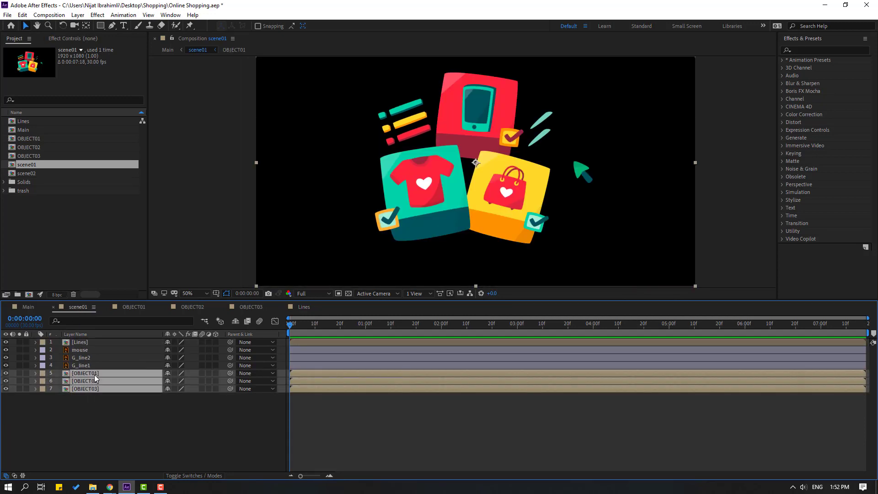
key("p")
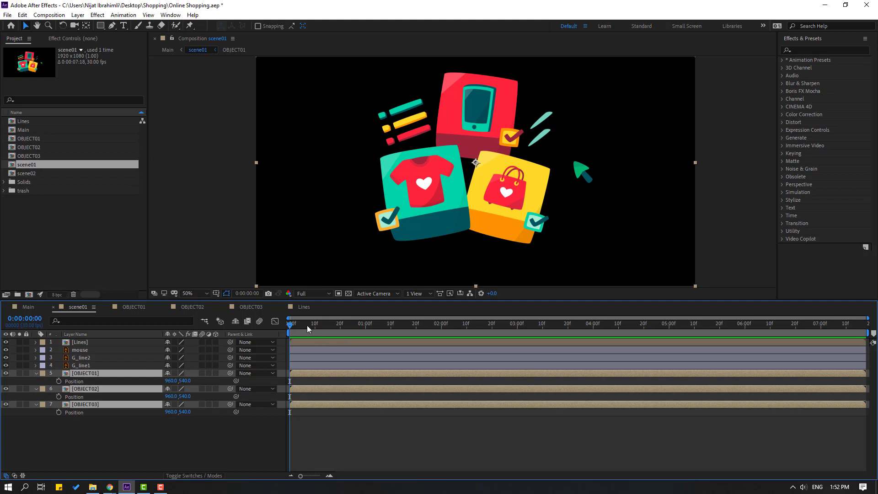
left_click_drag(307, 325, 275, 336)
left_click(58, 381)
left_click(152, 427)
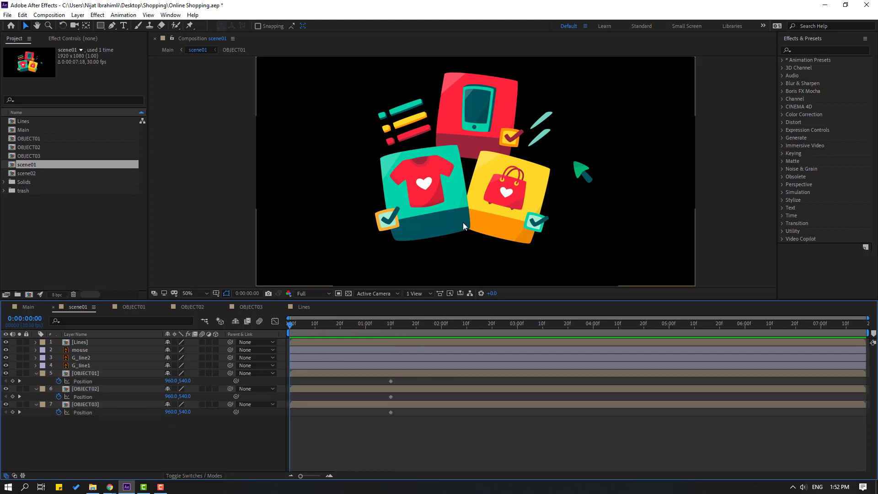
Step: Move the phone box above the frame, the bag box off right, the shirt box off bottom-left
left_click(89, 406)
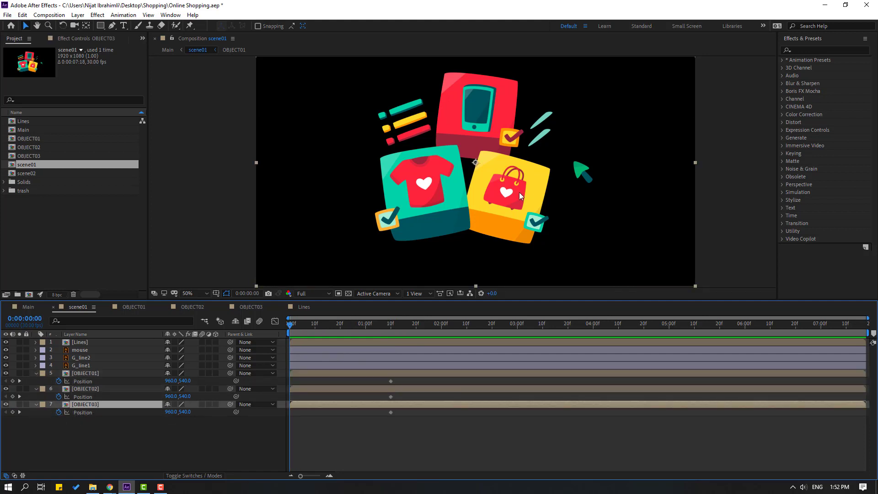
left_click_drag(465, 155, 554, 51)
left_click_drag(430, 229, 439, 181)
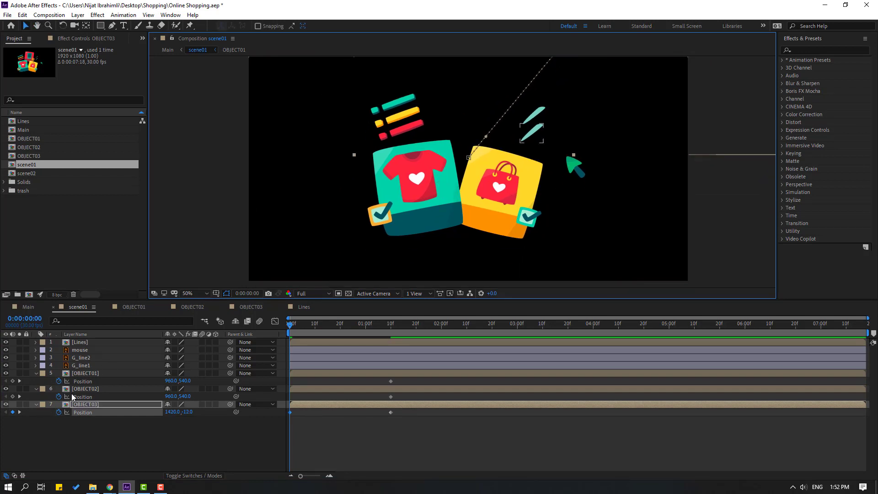
left_click(86, 392)
left_click_drag(491, 224, 730, 256)
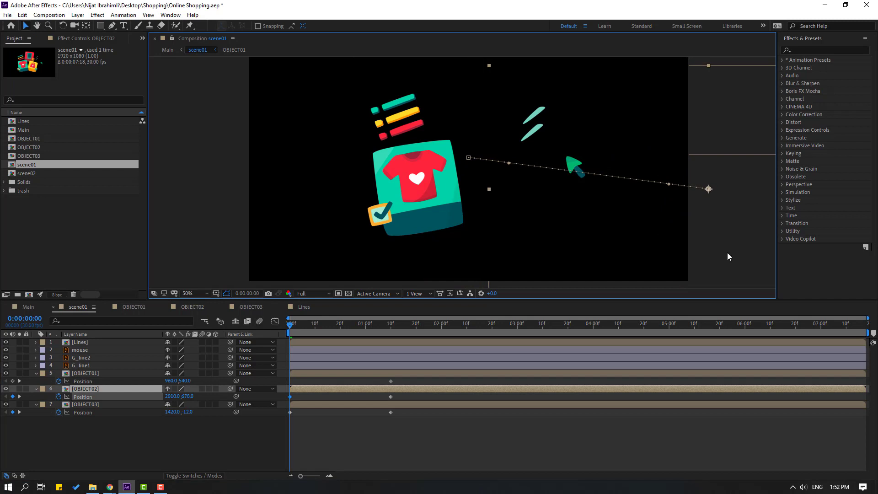
left_click(84, 374)
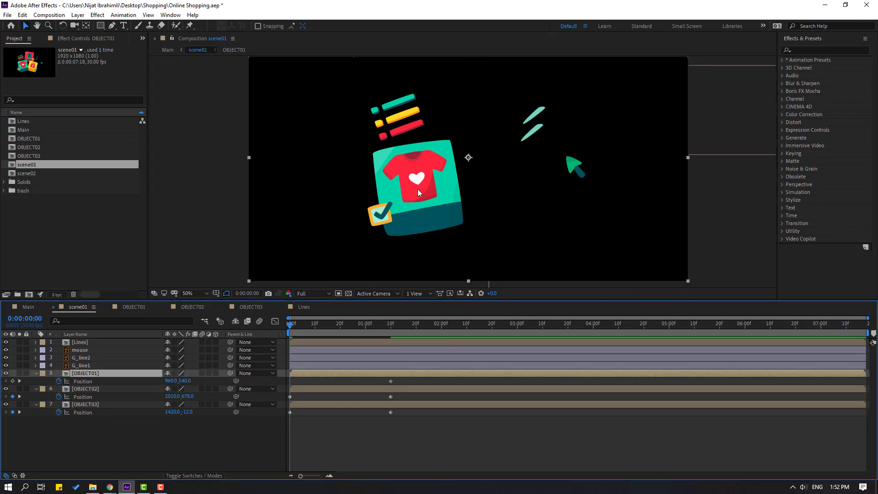
left_click_drag(418, 188, 195, 290)
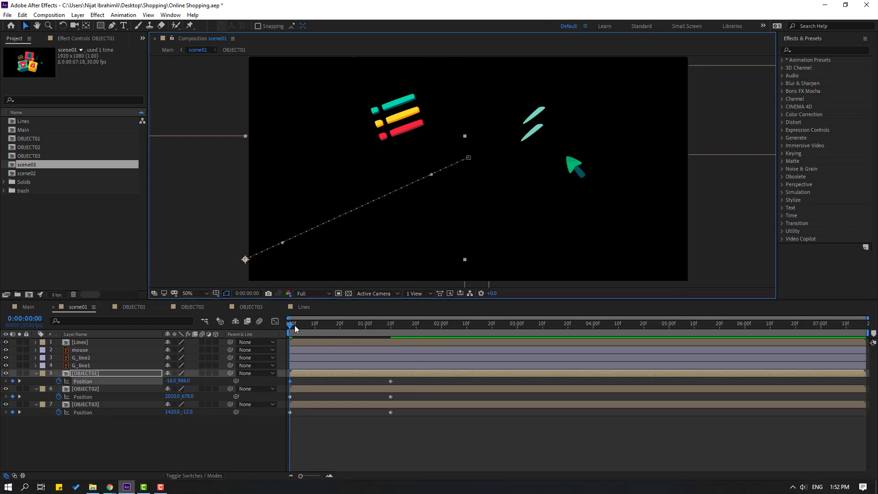
Step: Apply Easy Ease to the three boxes' Position keyframes
left_click_drag(295, 328, 381, 327)
left_click_drag(398, 379, 283, 423)
right_click(391, 412)
mouse_move(458, 408)
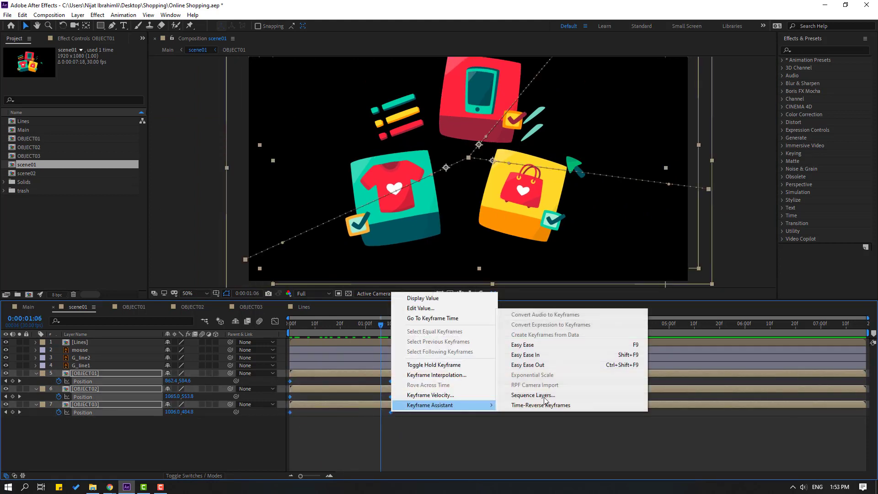
left_click(547, 347)
Step: Steepen the Position speed curve in the Graph Editor and preview the slide-in
left_click(274, 322)
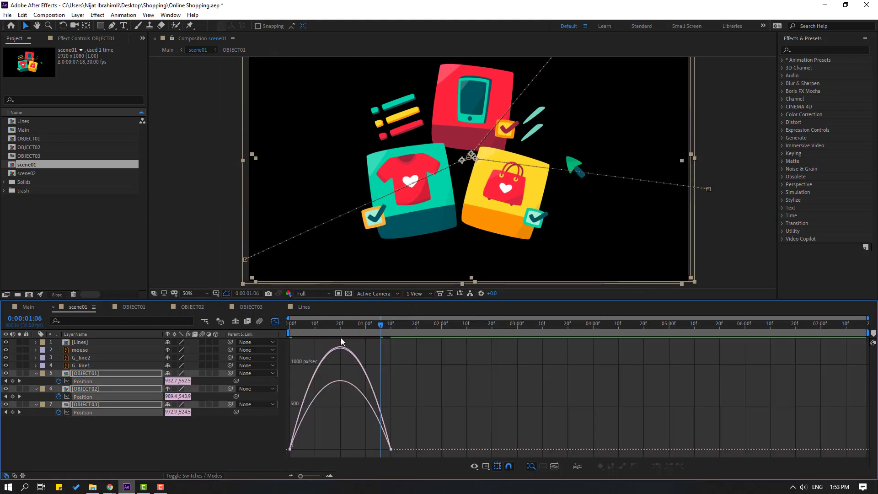
left_click_drag(424, 440, 317, 446)
left_click(474, 402)
key("space")
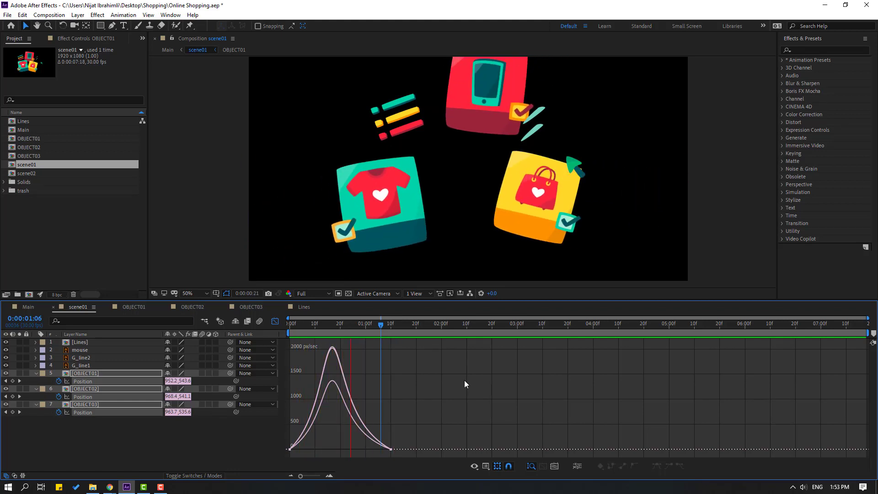
key("space")
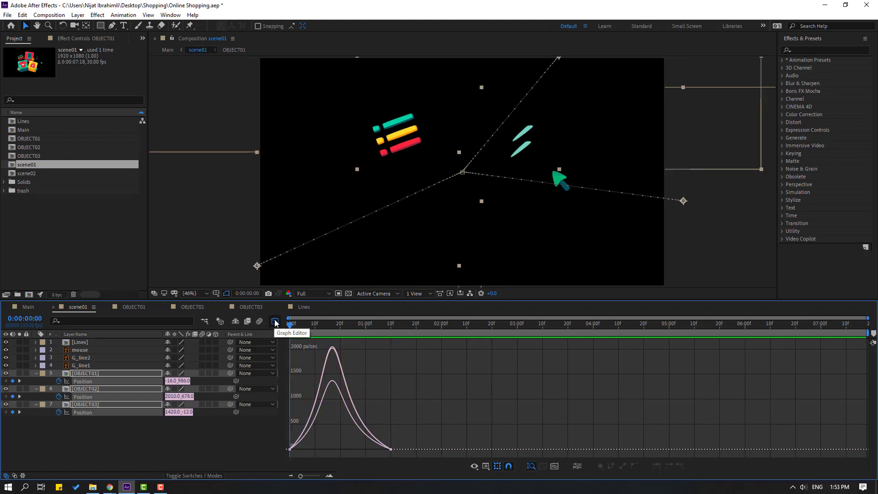
left_click(274, 321)
left_click_drag(295, 328, 365, 326)
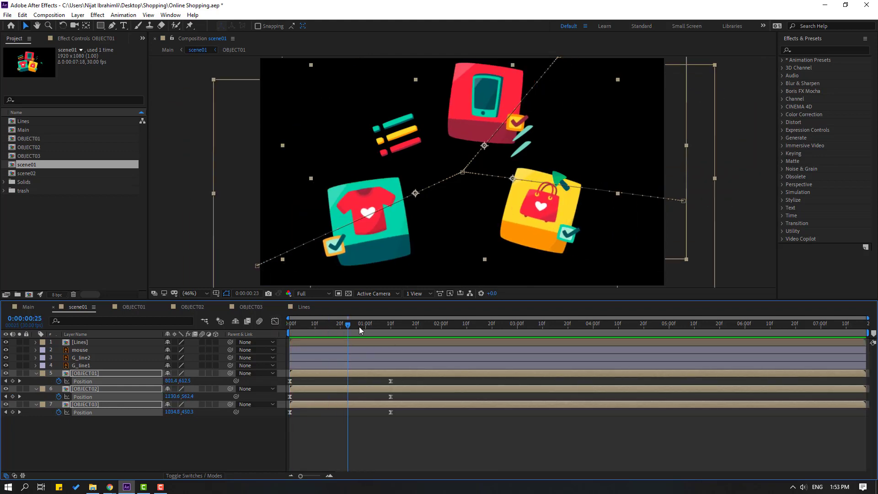
Step: Inside OBJECT01, trace a Pen-tool mask path along check_green1's checkmark
double_click(87, 374)
scroll(417, 267, "up", 2)
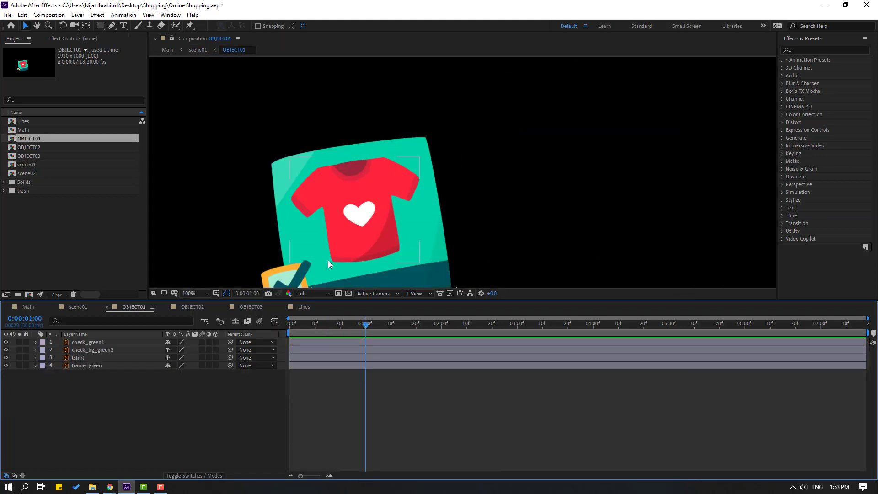
left_click(397, 196)
scroll(381, 219, "up", 2)
scroll(296, 226, "down", 2)
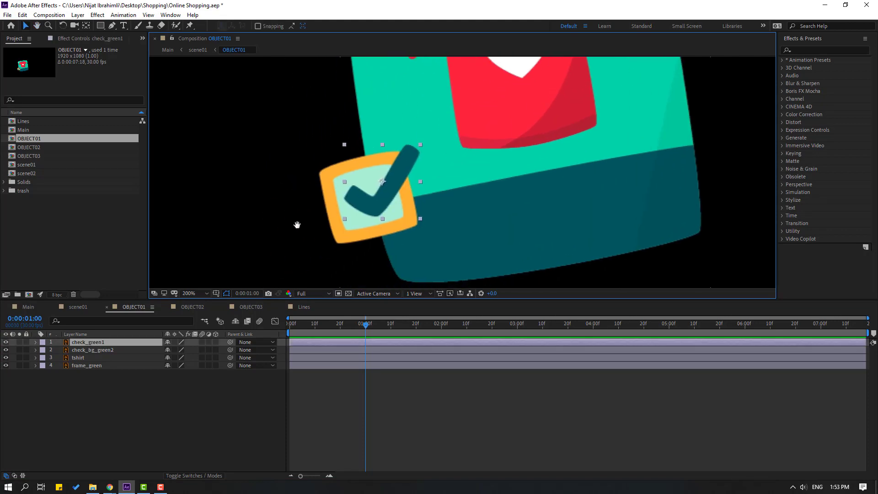
left_click(112, 25)
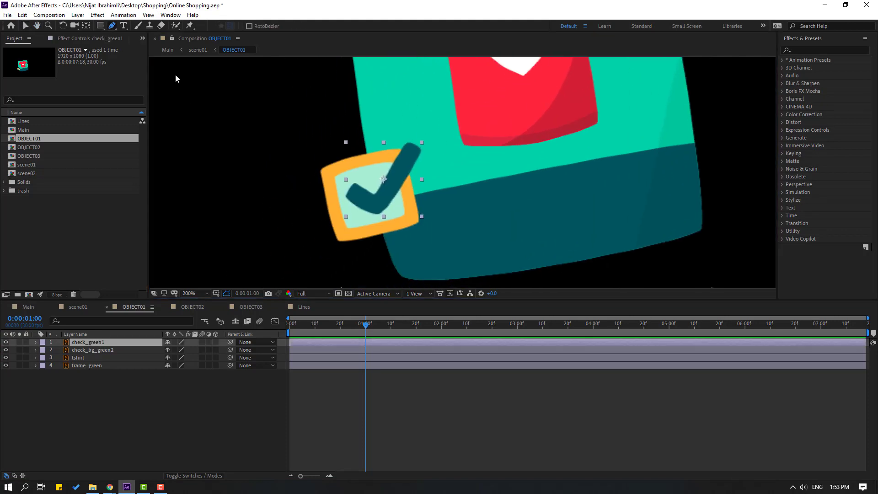
left_click(352, 190)
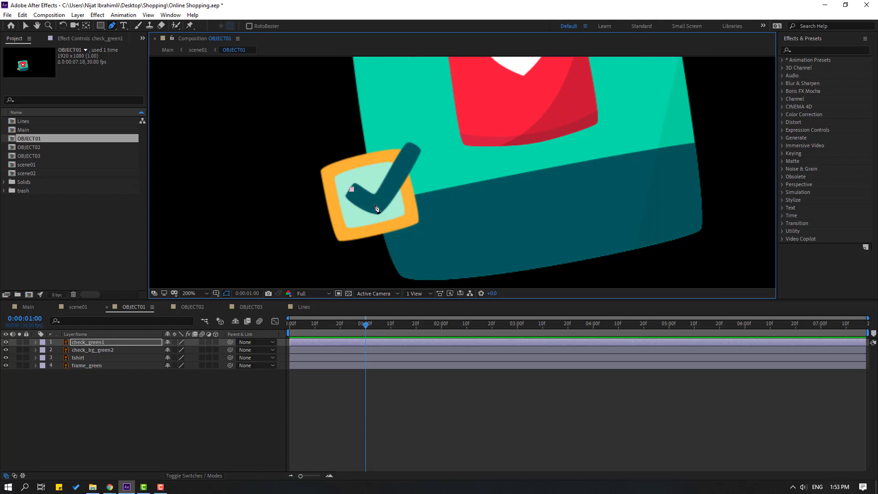
left_click(414, 147)
left_click(24, 27)
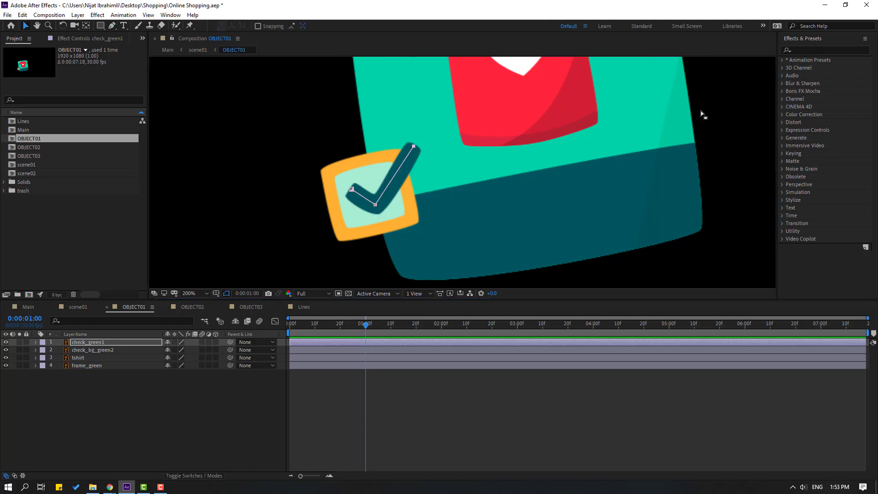
Step: Apply the Stroke effect to the check_green1 layer
left_click(806, 49)
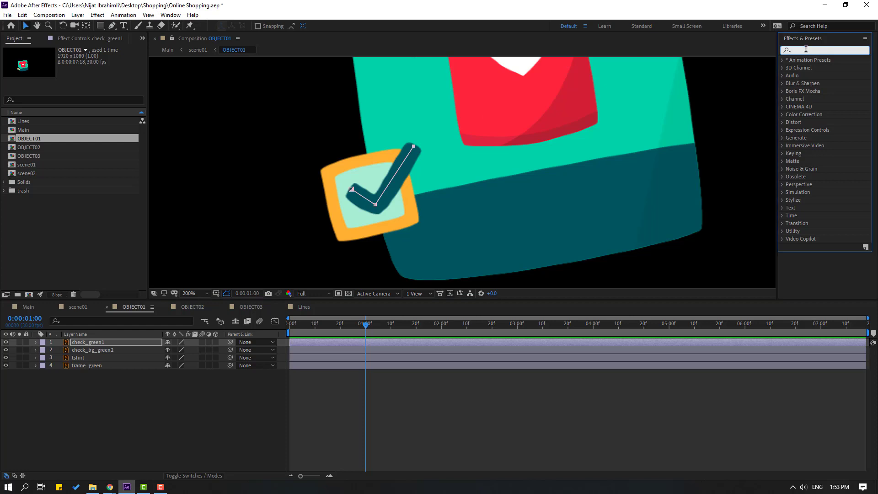
type("stroke")
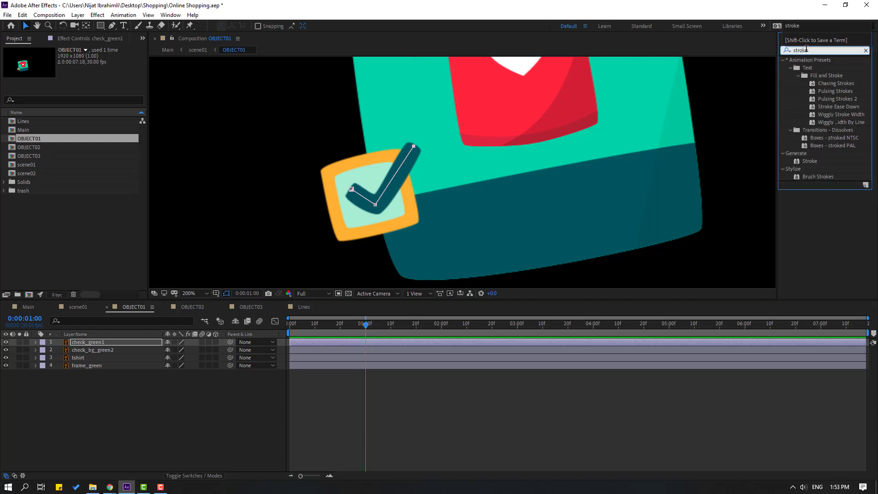
left_click(808, 162)
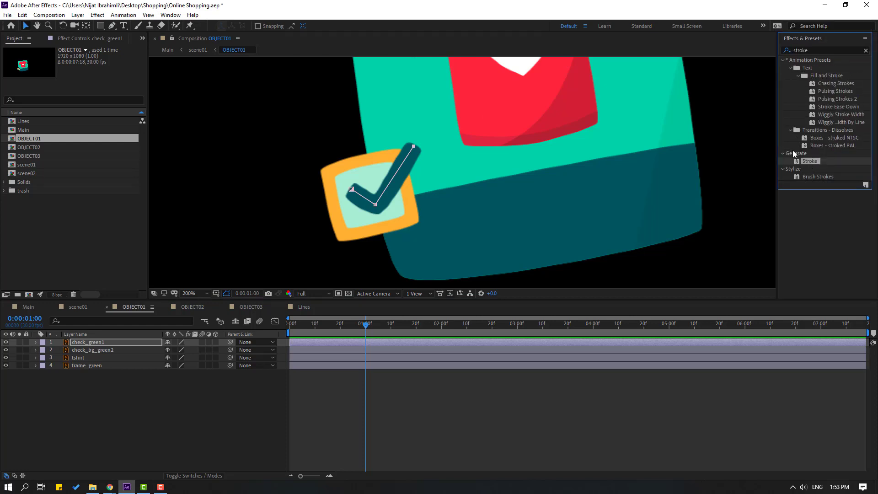
mouse_move(811, 164)
left_mouse_down()
mouse_move(319, 323)
mouse_move(142, 315)
mouse_move(95, 342)
left_mouse_up()
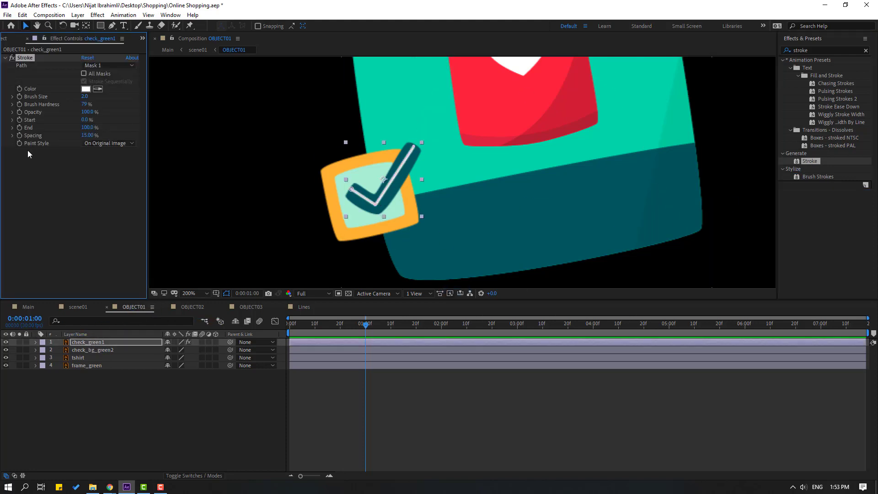
Step: Set Stroke to Reveal Original Image with brush size 15.2 and hardness 100%
left_click(90, 144)
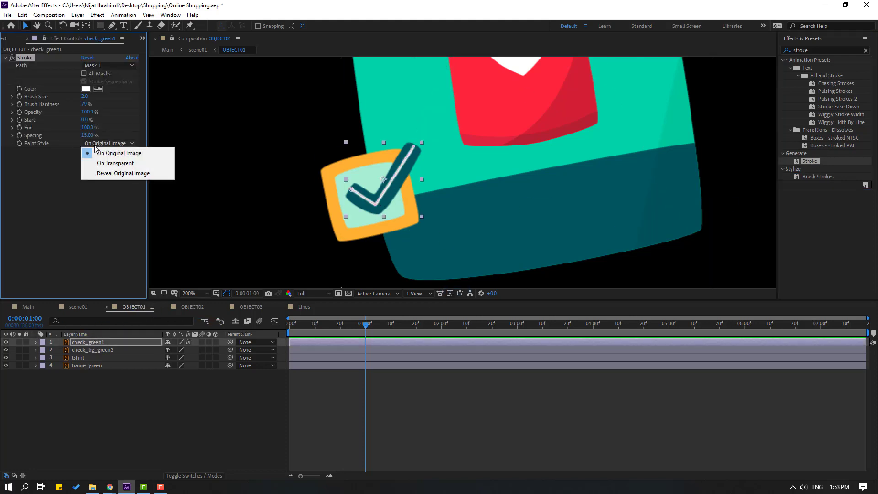
left_click(132, 176)
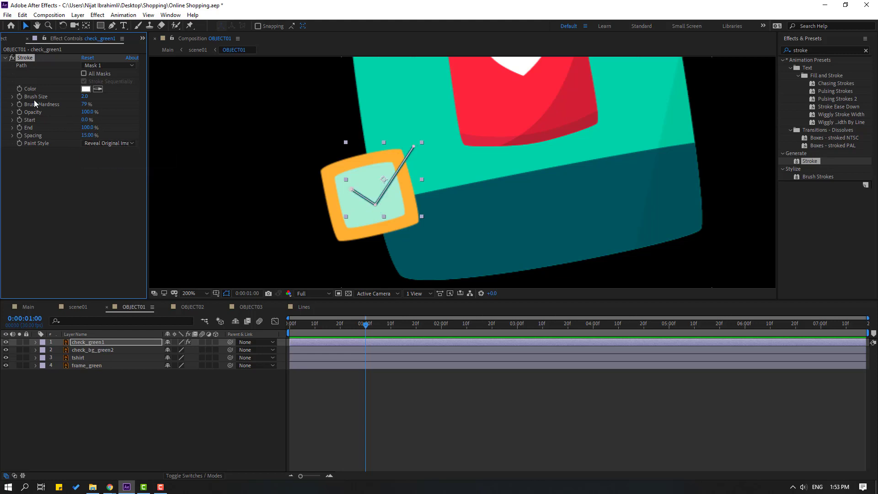
mouse_move(85, 96)
left_mouse_down()
mouse_move(156, 87)
mouse_move(119, 91)
mouse_move(138, 89)
left_mouse_up()
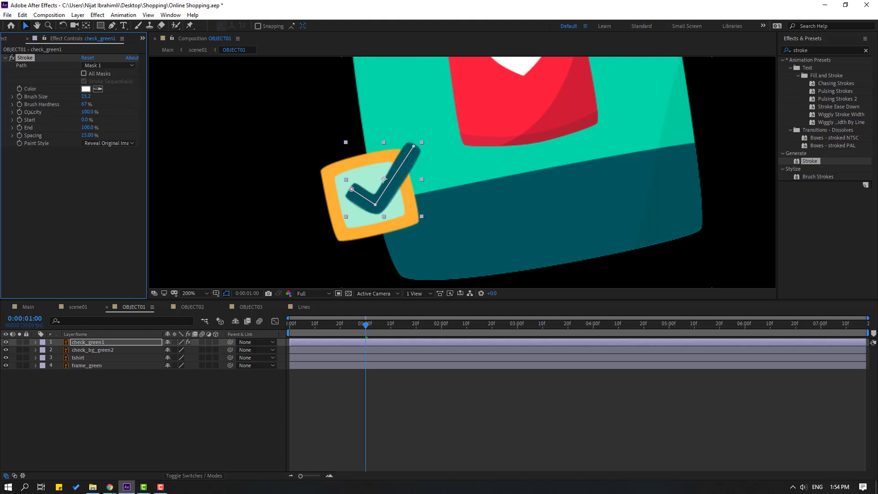
left_click_drag(85, 107, 233, 102)
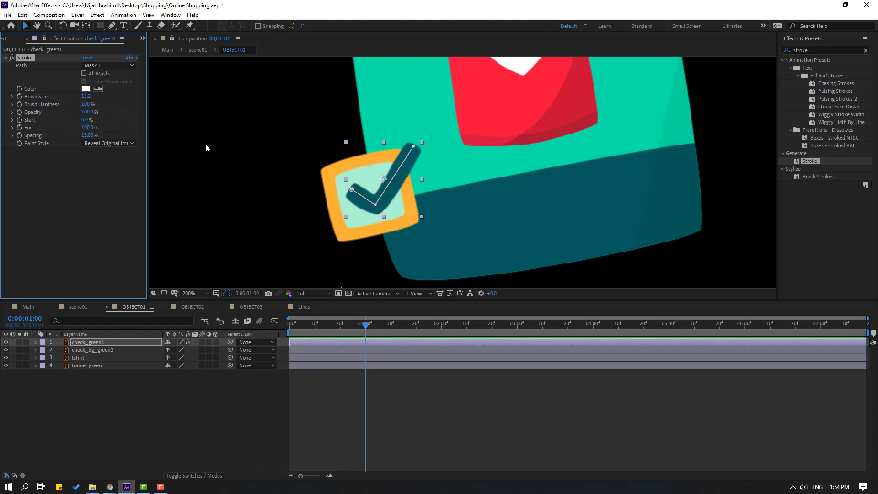
Step: Keyframe Stroke End at 0% on frame 0 and 100% on frame 10
left_click(87, 127)
type("0")
key("Return")
left_click(337, 323)
left_click_drag(320, 328, 252, 332)
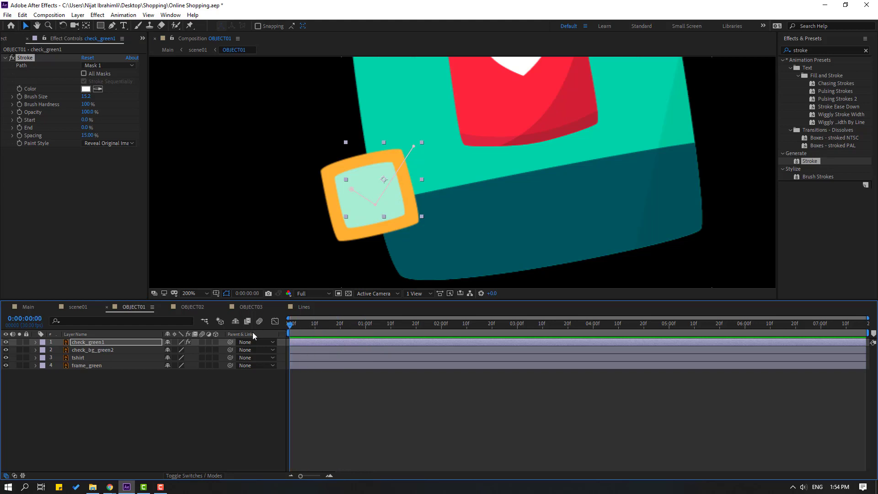
left_click(20, 127)
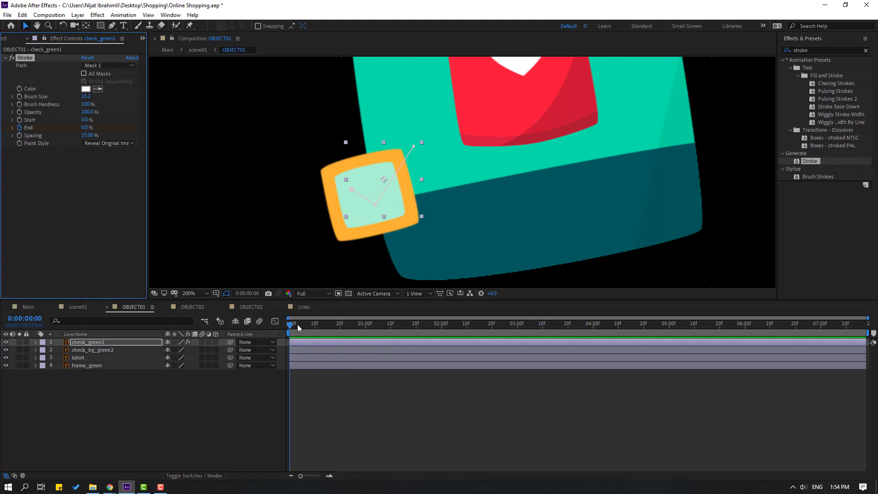
key("u")
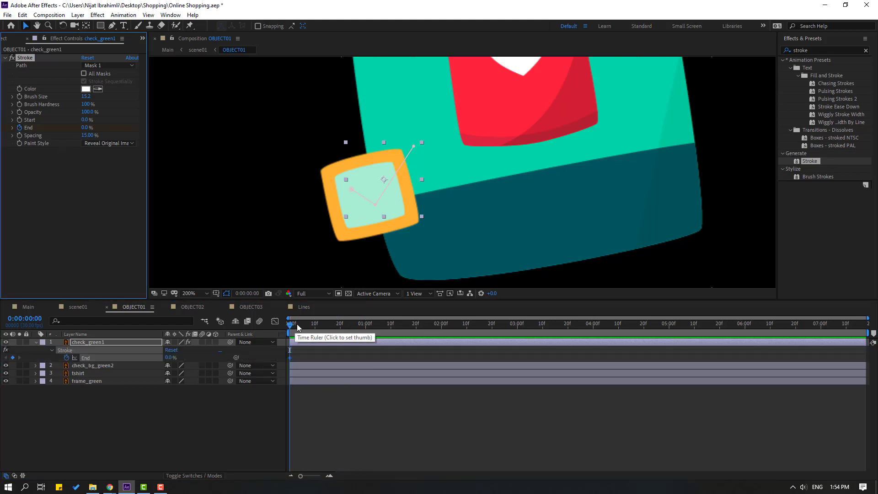
left_click_drag(298, 324, 314, 324)
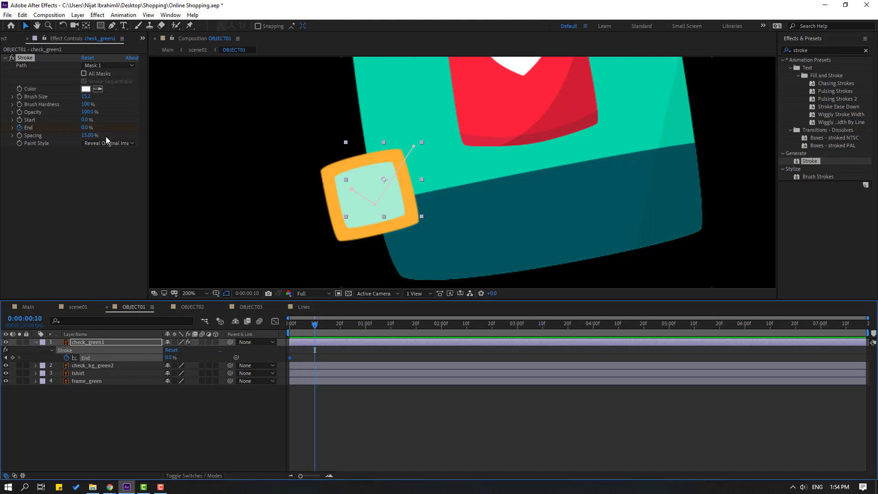
left_click(86, 128)
type("100")
key("Return")
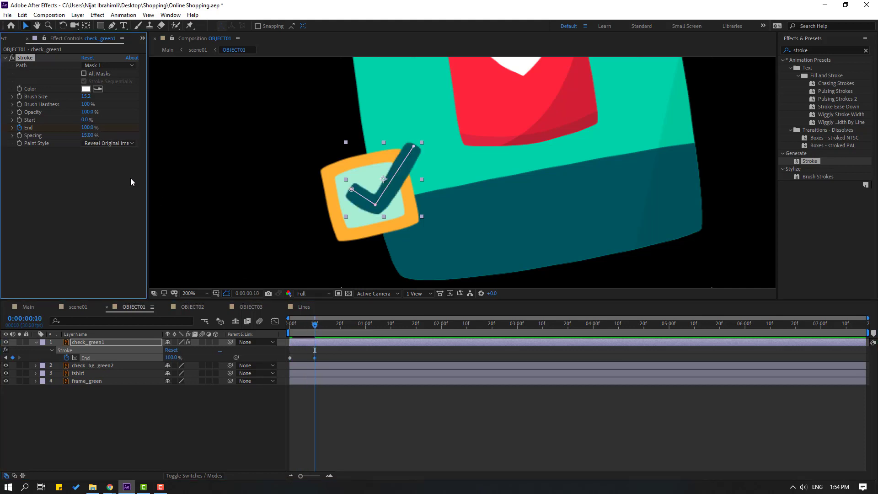
left_click(375, 429)
key("space")
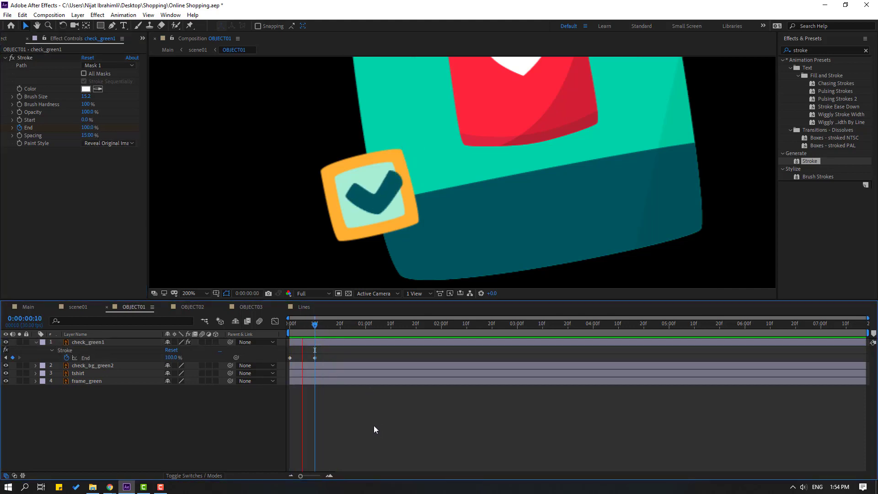
Step: Apply Easy Ease to both Stroke End keyframes
left_click(290, 358)
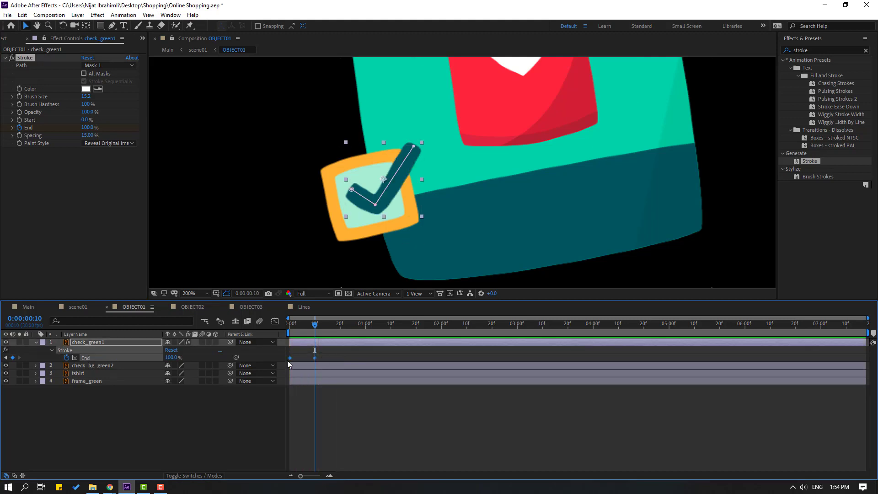
right_click(290, 357)
mouse_move(339, 471)
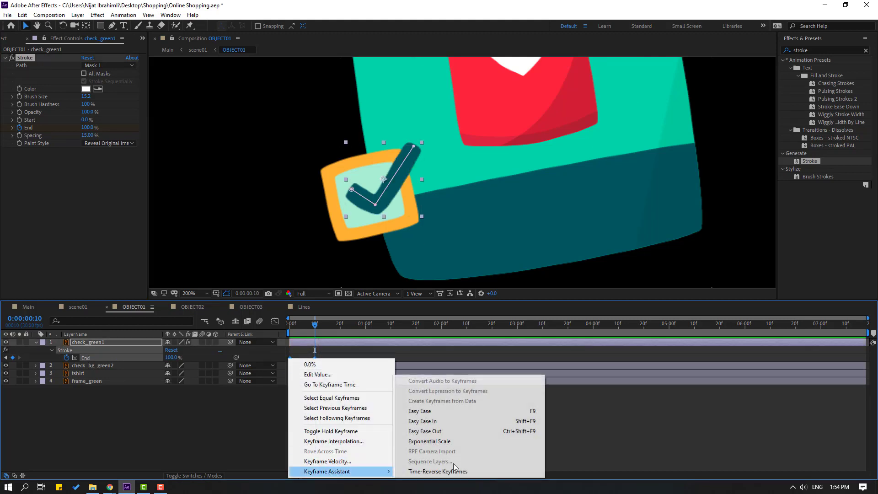
left_click(451, 413)
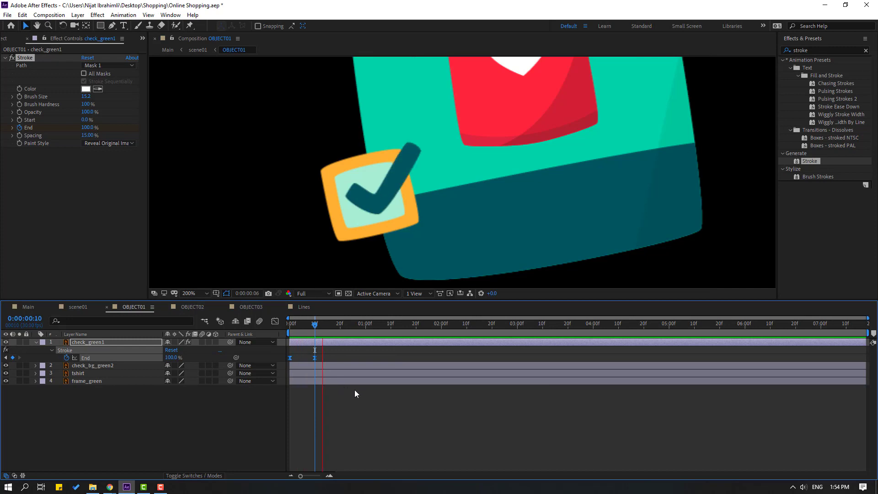
key("space")
Step: Sharpen the End speed curve and move the 100% keyframe to frame 24
left_click(275, 322)
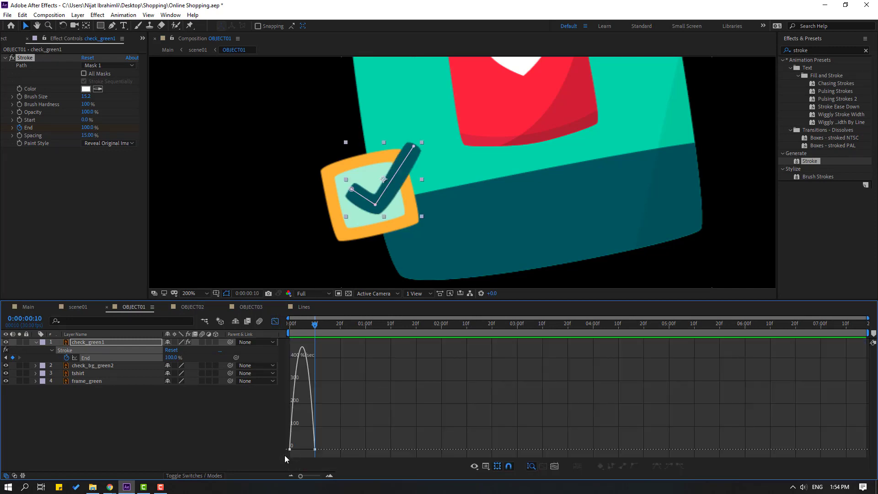
left_click(293, 423)
left_click_drag(306, 449, 305, 449)
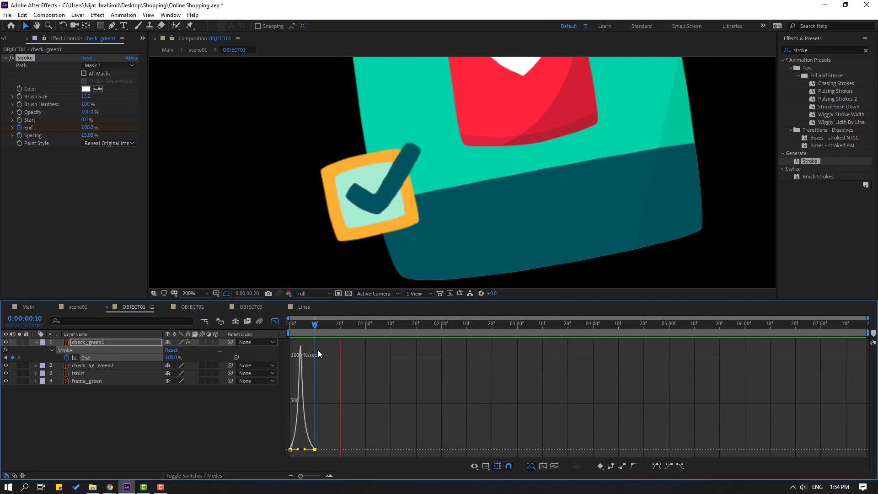
left_click(275, 321)
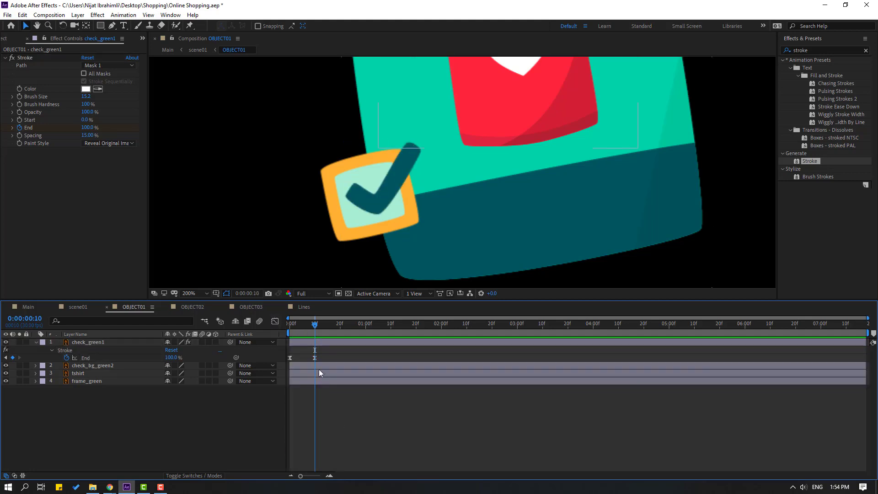
left_click_drag(314, 358, 350, 365)
key("space")
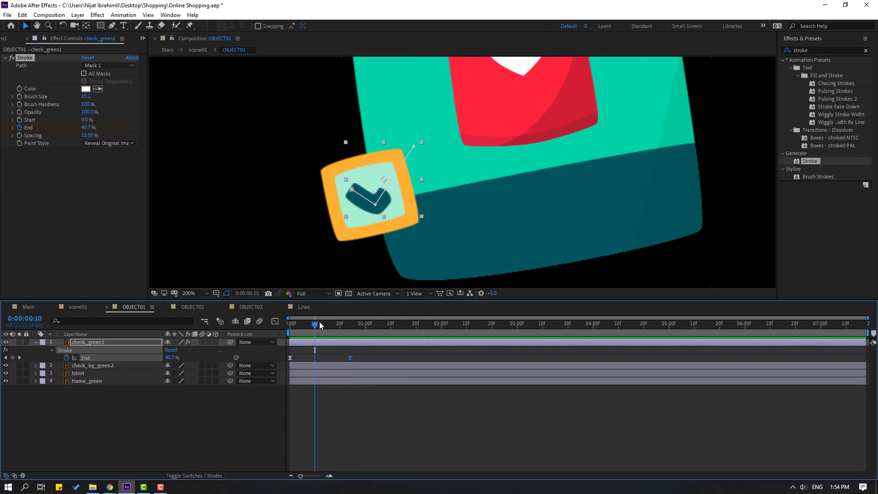
key("space")
Step: Apply Animation Composer's Overshoot Scale From Anchor Point preset as check_bg_green2's In transition
left_click(81, 366)
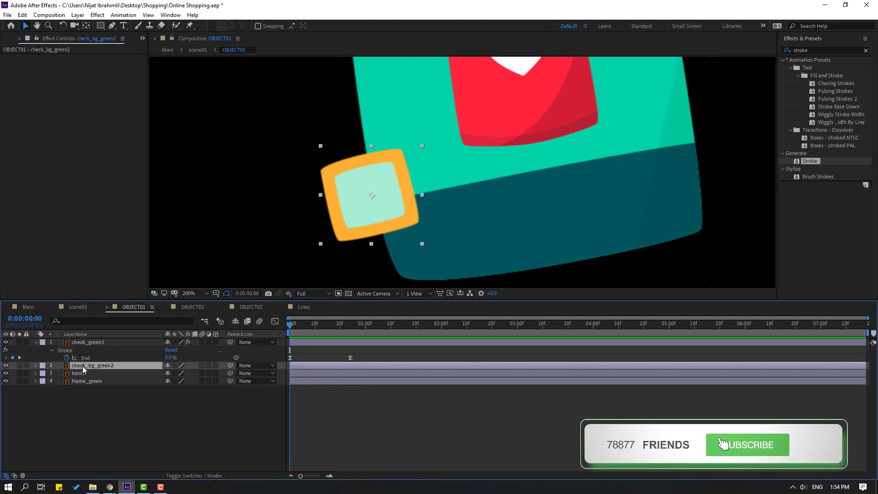
left_click(170, 14)
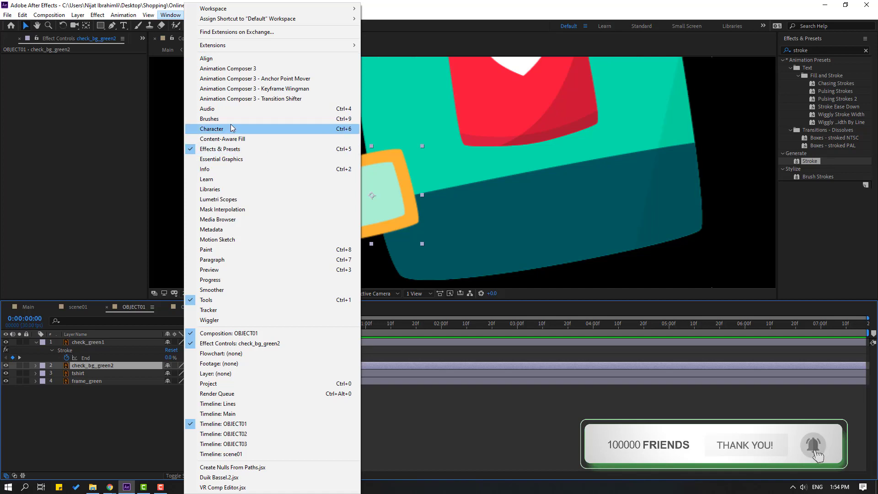
left_click(248, 69)
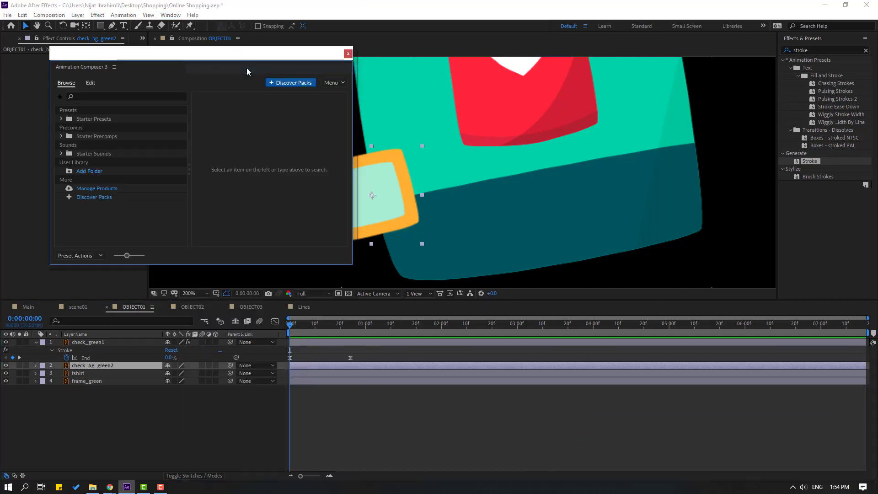
left_click_drag(230, 47, 648, 161)
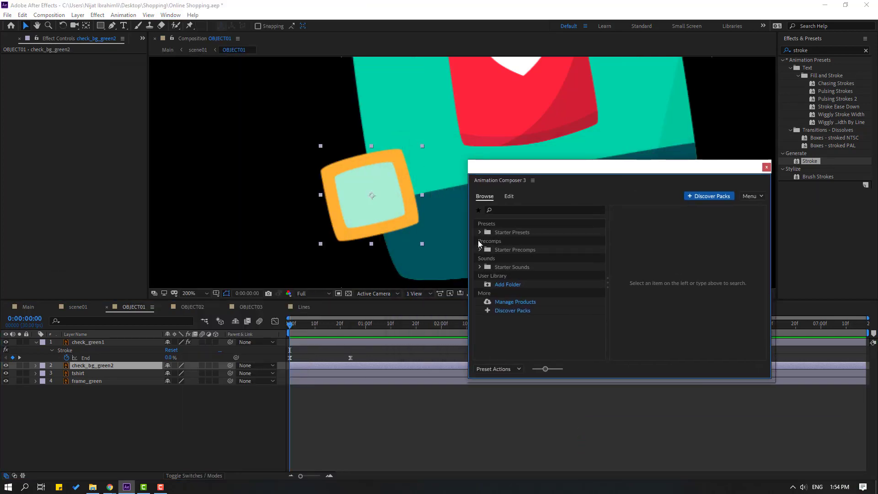
left_click(481, 233)
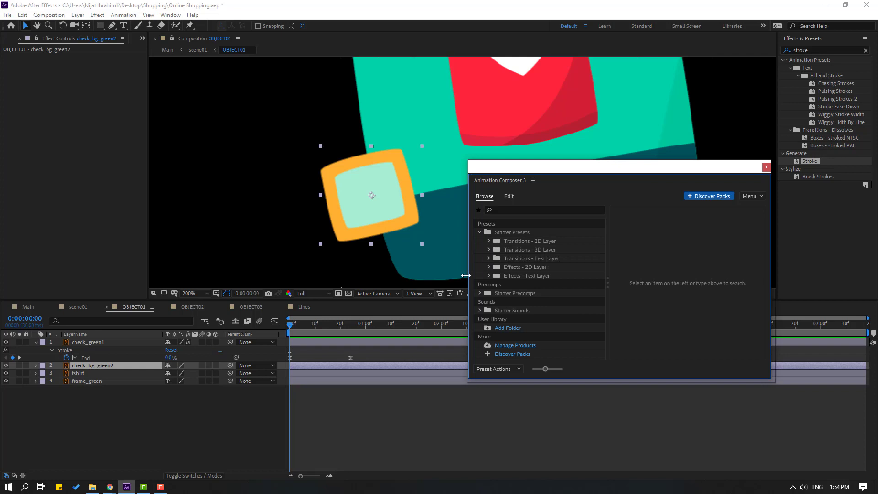
left_click(489, 241)
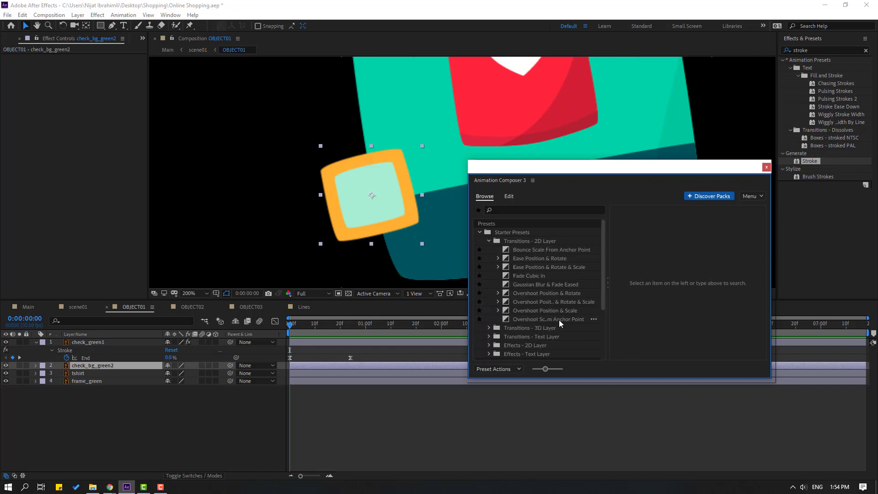
left_click(542, 318)
left_click(672, 368)
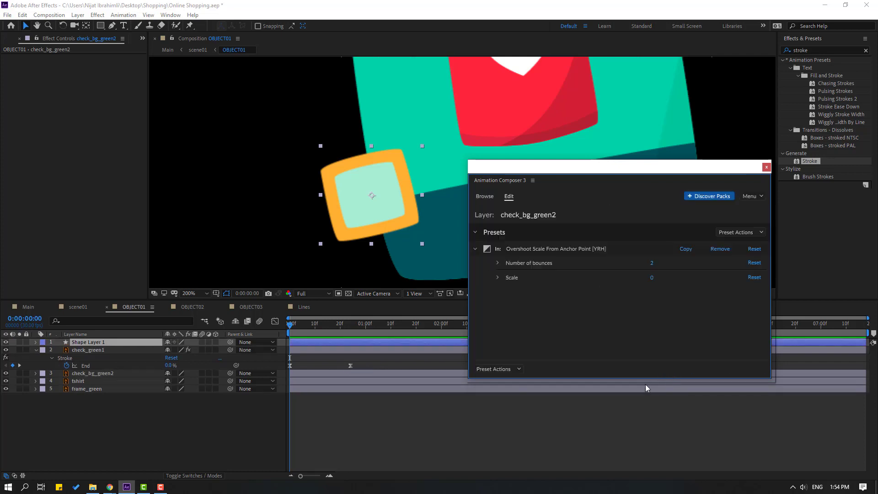
Step: Drag the In transition marker right to lengthen check_bg_green2's intro
left_click_drag(533, 170, 598, 254)
left_click(368, 413)
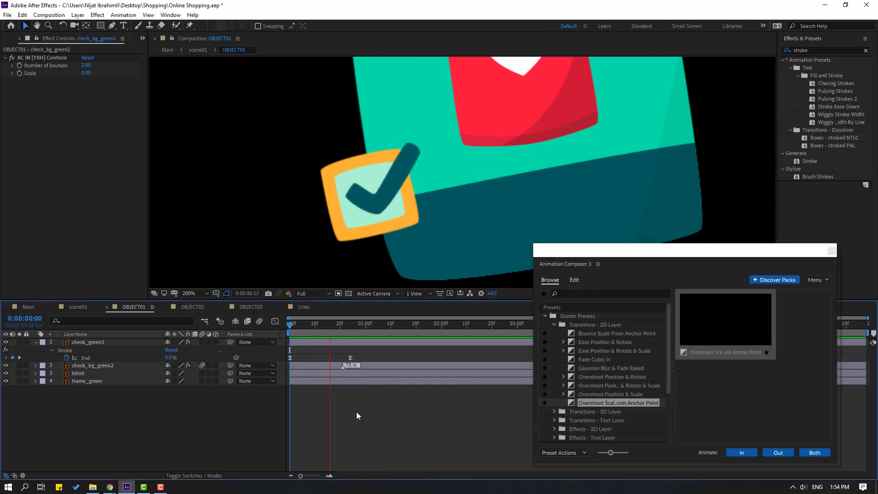
left_click_drag(343, 368, 381, 365)
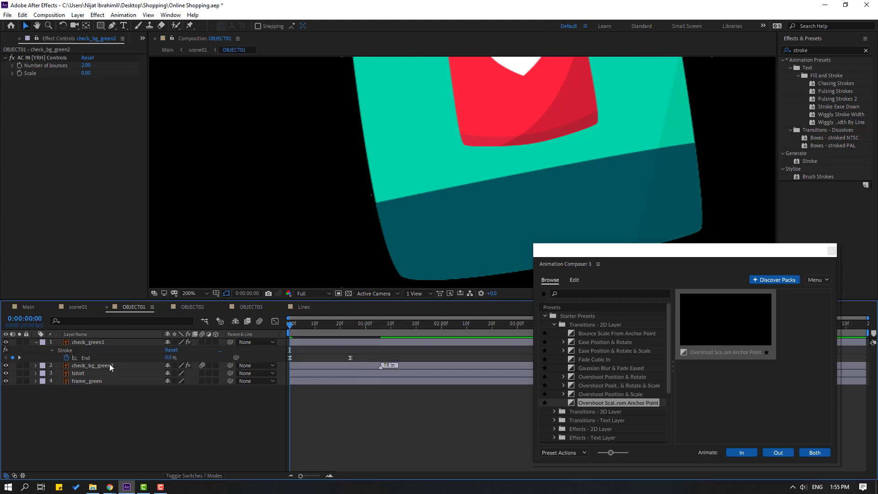
Step: Shift check_green1's layer bar later in time and preview the checkmark's new timing
left_click(79, 346)
mouse_move(303, 342)
left_mouse_down()
mouse_move(361, 341)
mouse_move(326, 344)
left_mouse_up()
key("space")
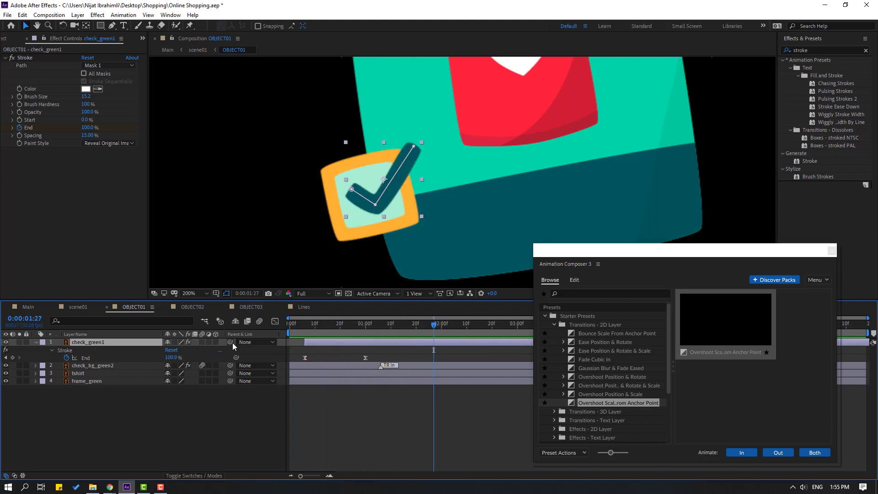
Step: Parent check_green1 to check_bg_green2 and nudge its timing slightly earlier
left_click_drag(230, 342, 93, 366)
left_click_drag(326, 343, 314, 343)
key("shift+slash")
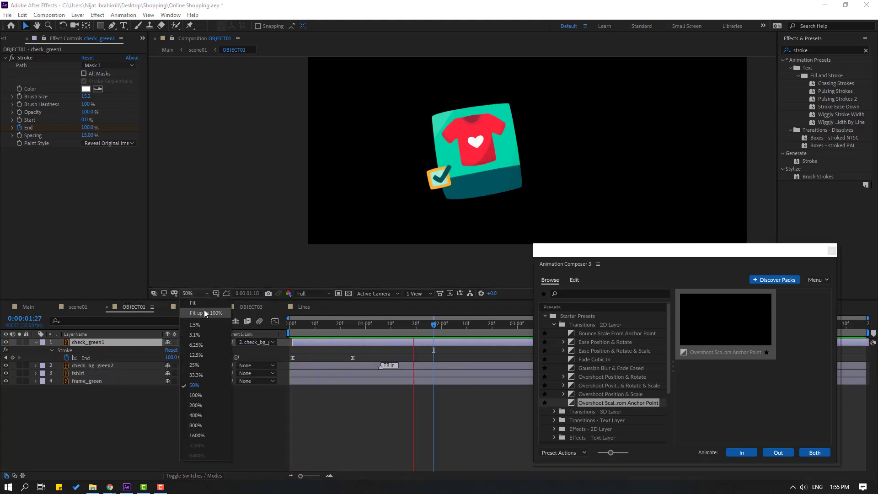
left_click(214, 420)
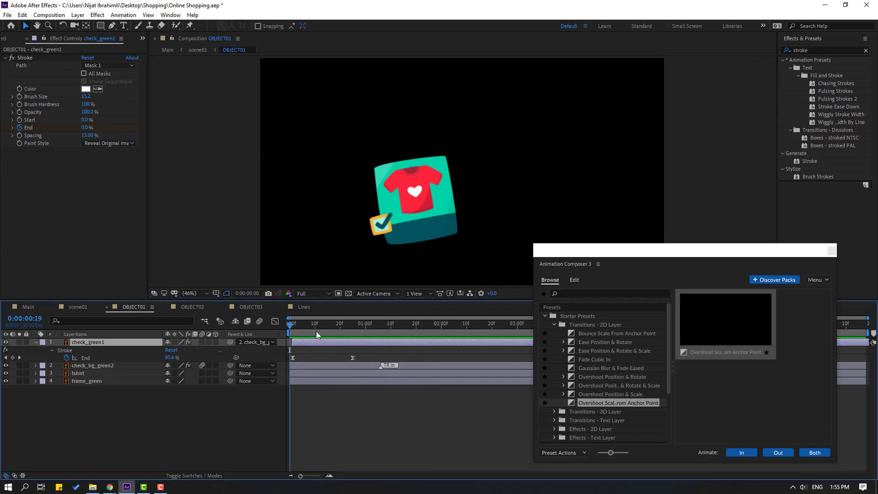
left_click(409, 181)
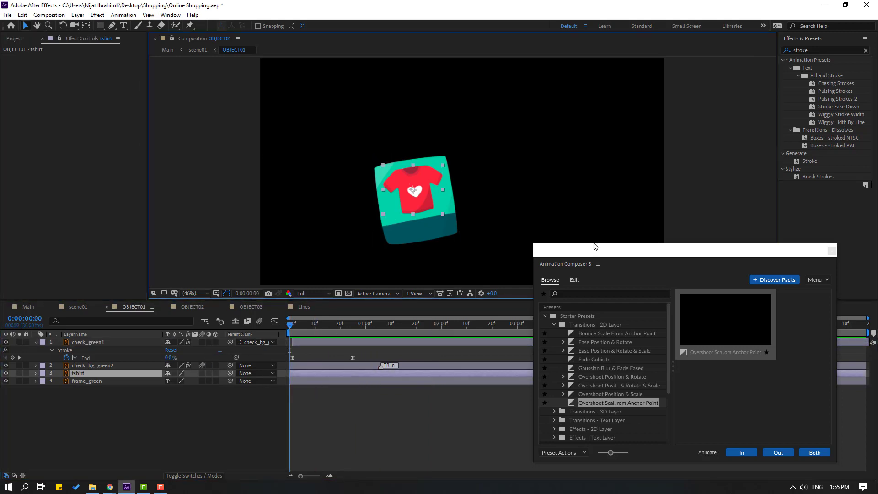
Step: Apply Animation Composer's Cosine Rotate preset from 2D Layer Transformations to the tshirt layer
left_click_drag(596, 247, 491, 124)
left_click(450, 203)
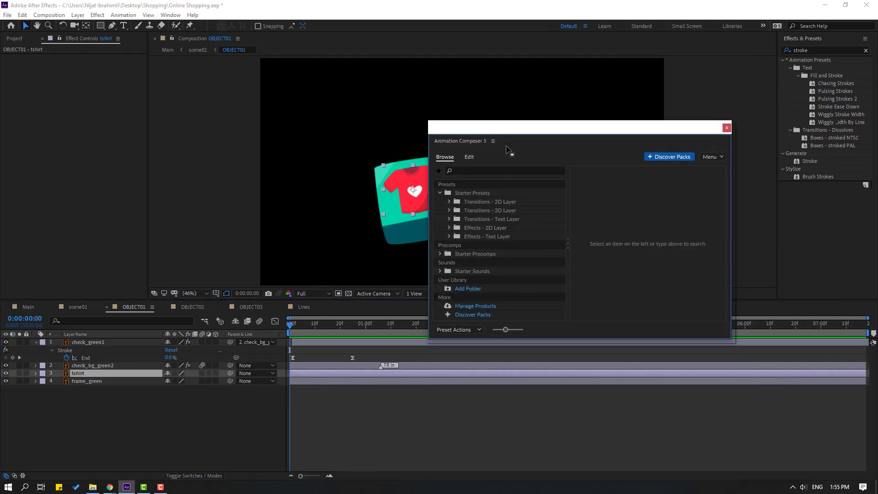
left_click(449, 227)
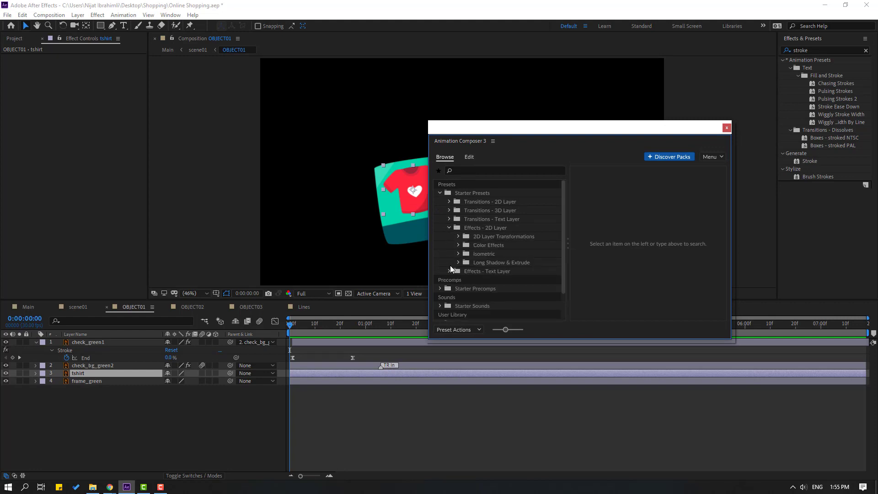
left_click(458, 237)
left_click(496, 253)
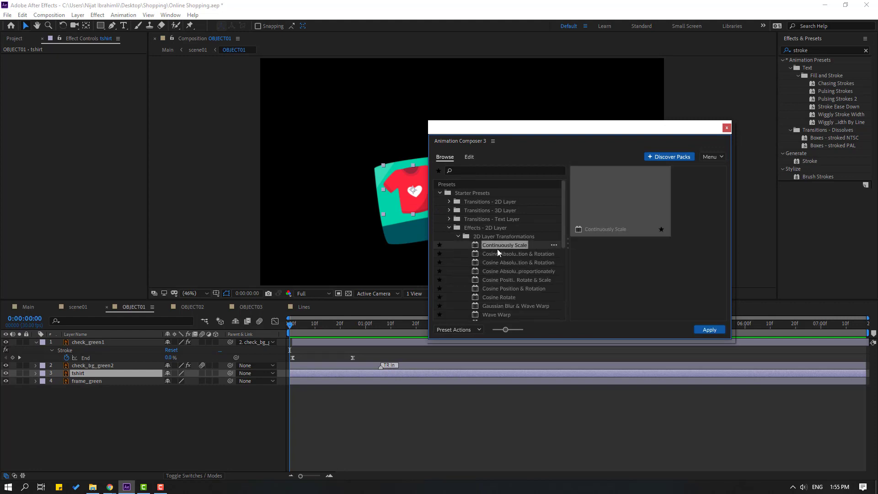
left_click(497, 297)
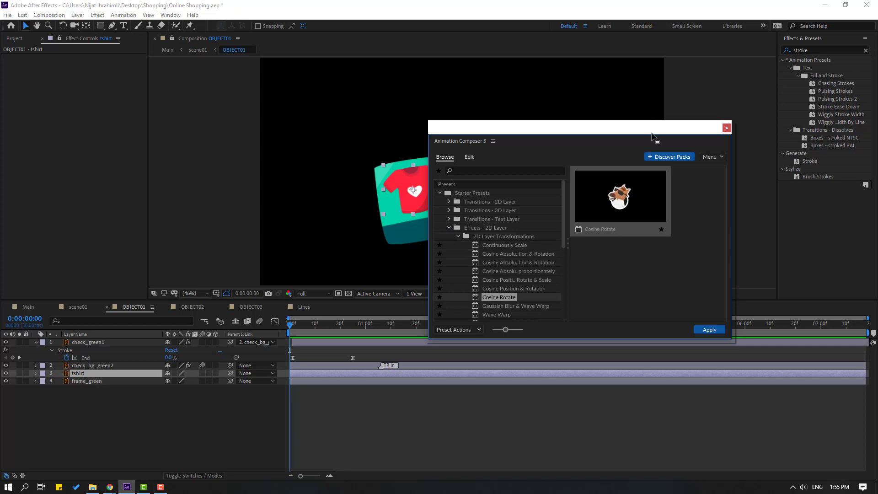
left_click_drag(549, 127, 594, 120)
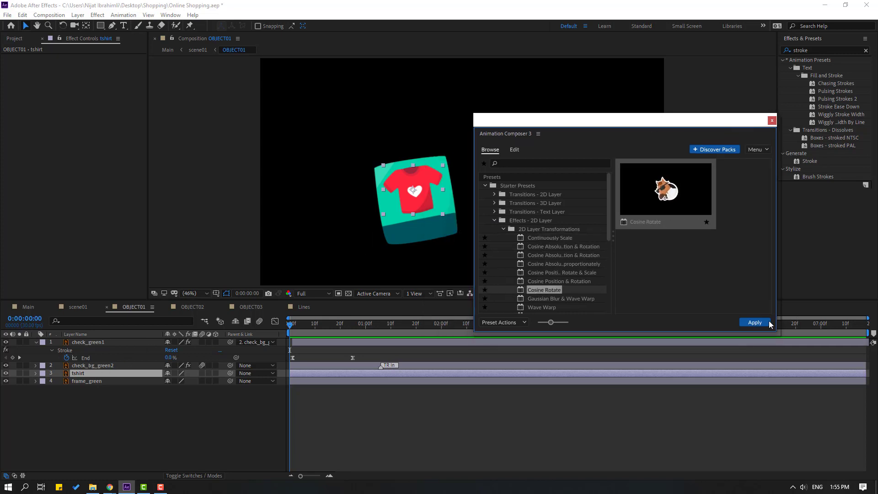
left_click(755, 323)
Step: Lower the shirt's Cosine Rotate Intensity to 25 and preview the gentler wobble
key("space")
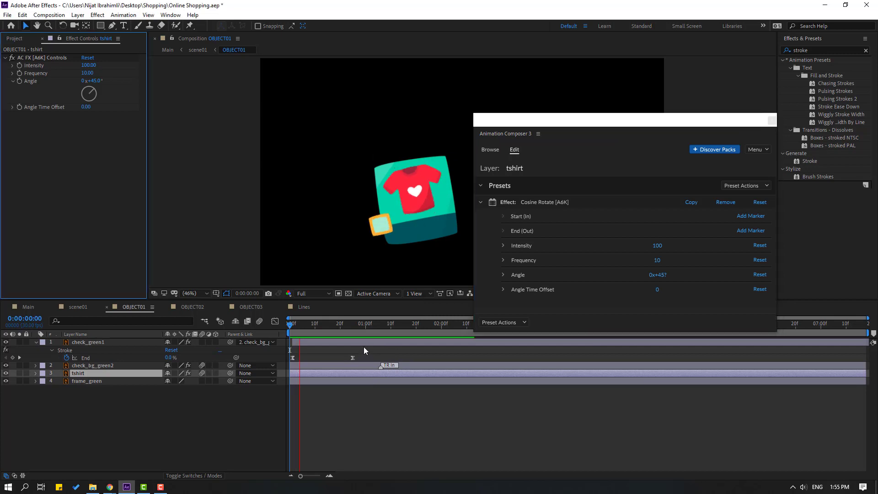
left_click(364, 328)
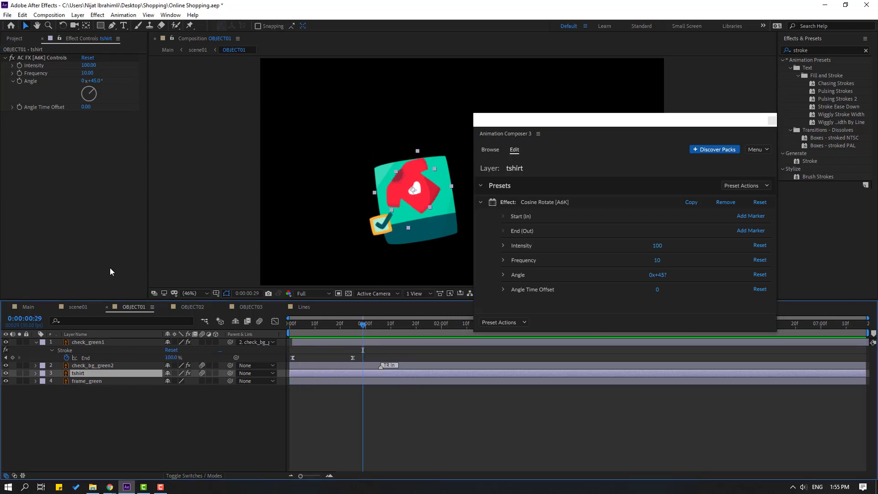
left_click(89, 65)
type("25")
key("Return")
key("space")
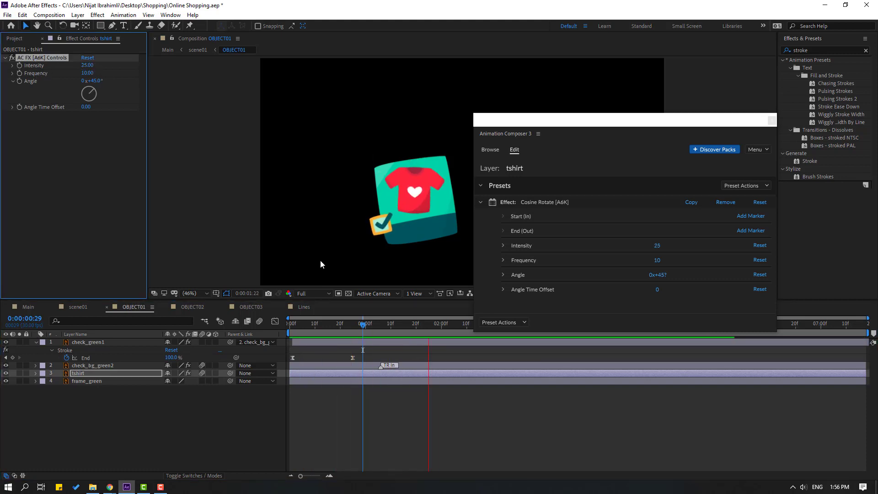
key("space")
Step: Preview scene01 from the first frame, then return to OBJECT01 and collapse check_green1's properties
left_click_drag(360, 325, 102, 320)
left_click(78, 307)
key("space")
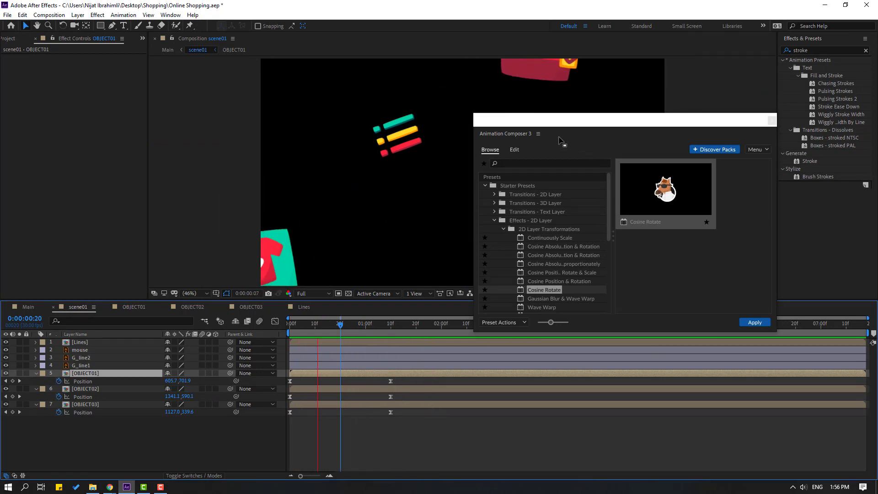
key("space")
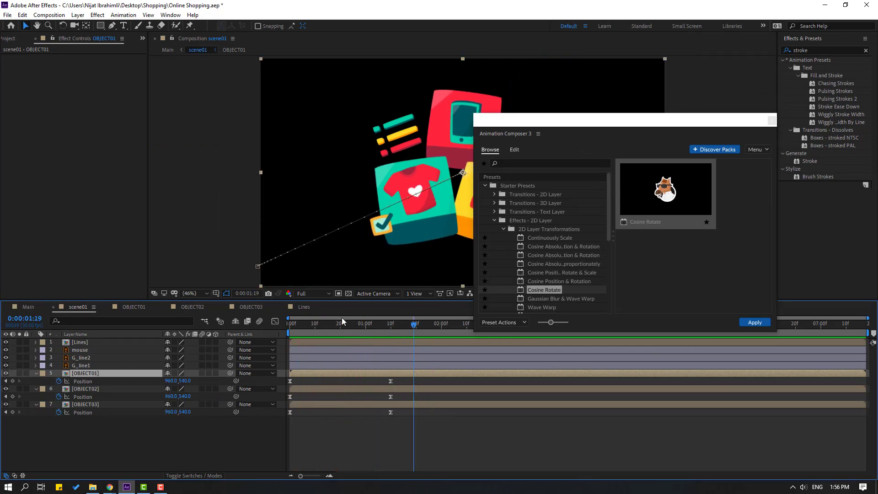
left_click(132, 307)
left_click(128, 398)
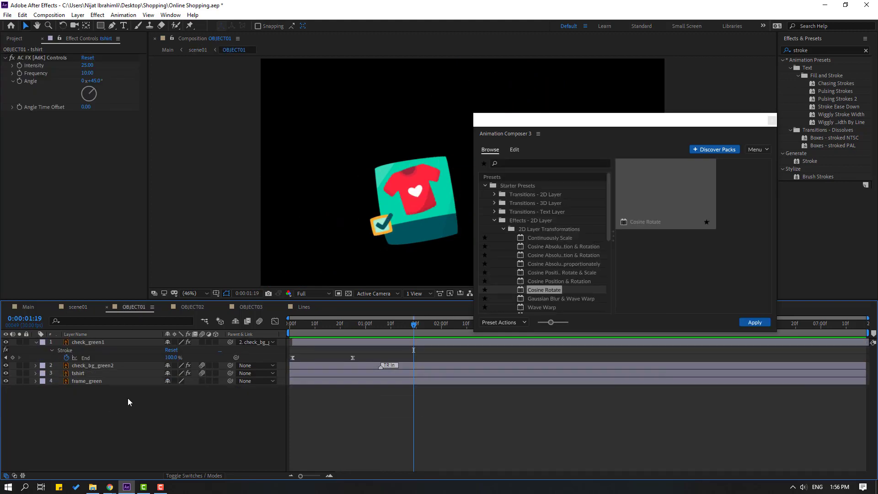
left_click(36, 343)
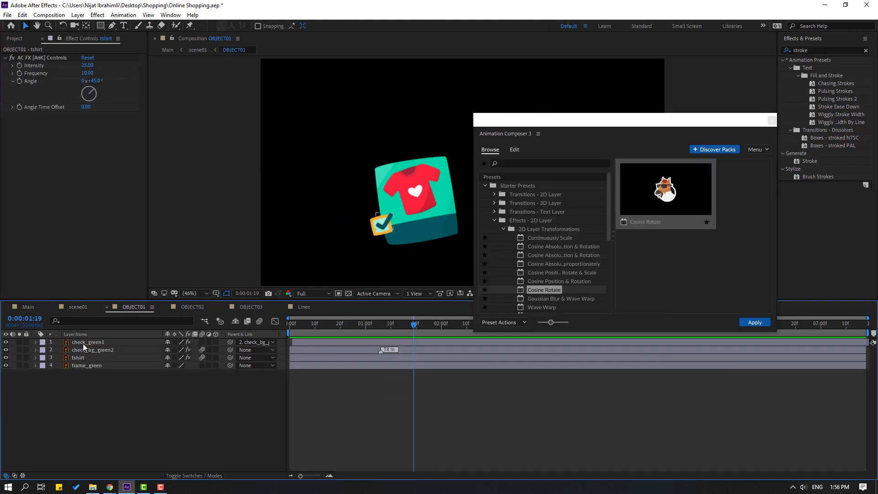
Step: Copy check_green1 and check_bg_green2 from OBJECT01 and paste them into OBJECT02
left_click(84, 344)
left_click(101, 350, "shift")
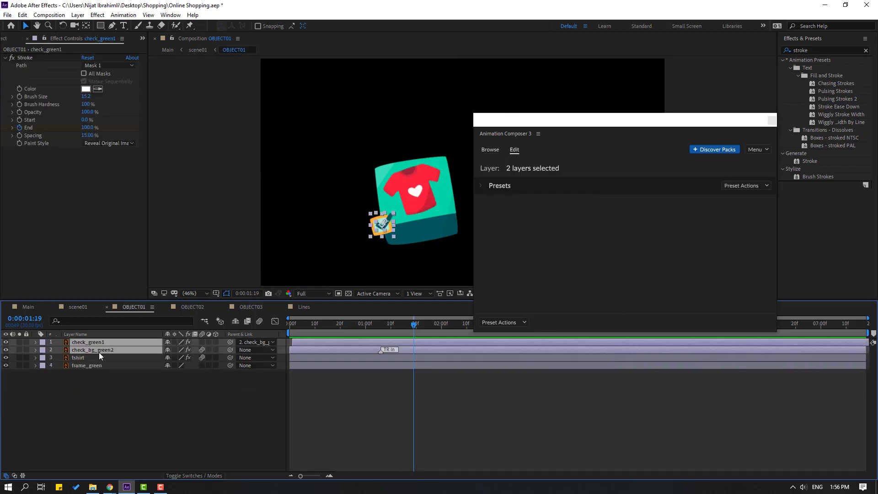
left_click(186, 309)
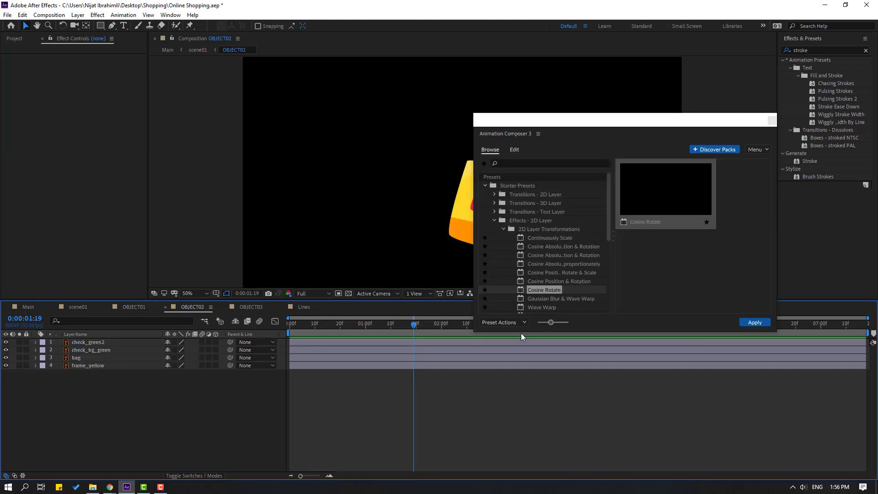
left_click_drag(570, 125, 637, 438)
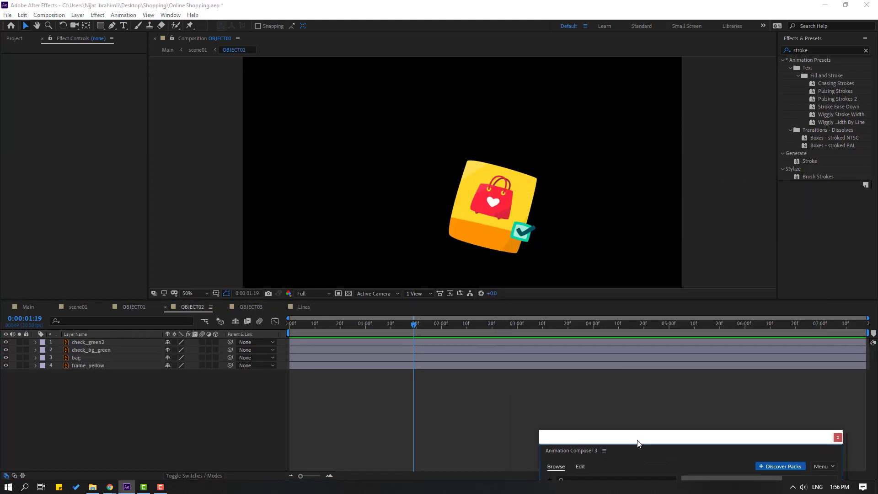
key("ctrl+v")
scroll(377, 260, "up", 2)
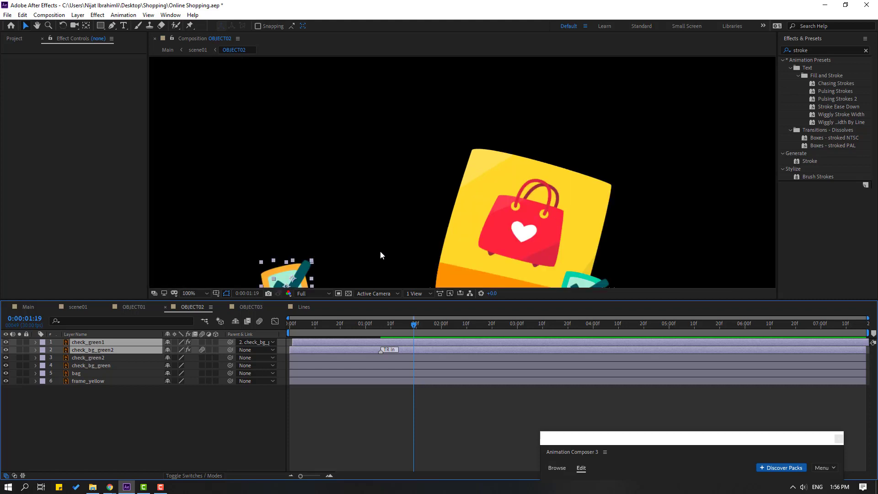
left_click(84, 350)
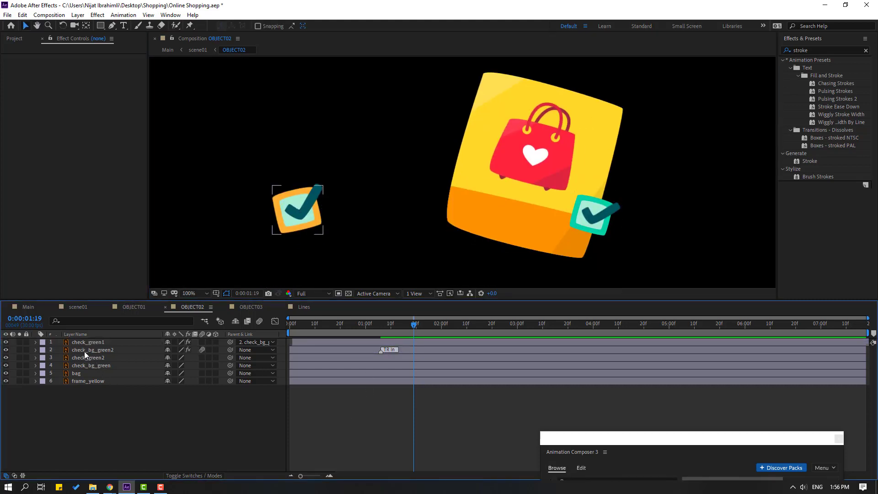
Step: Search Effects & Presets for Change Color and apply it to check_bg_green2
left_click(817, 51)
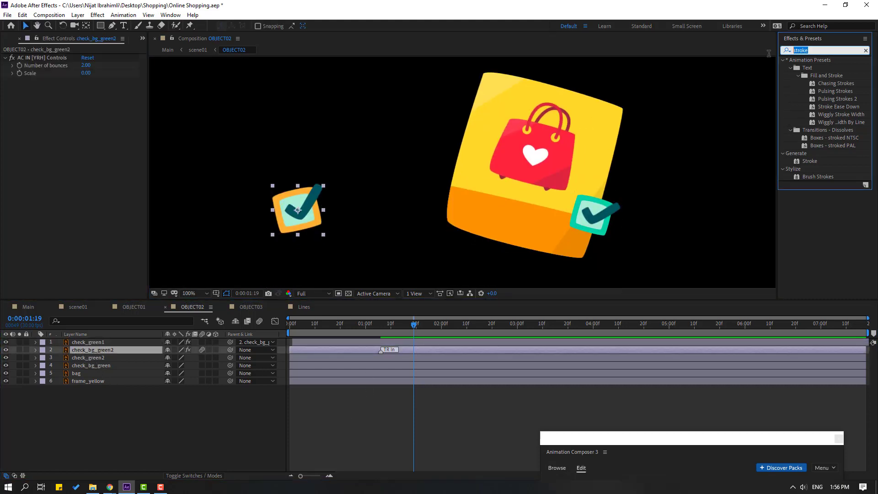
key("Return")
left_click(819, 47)
type("change co")
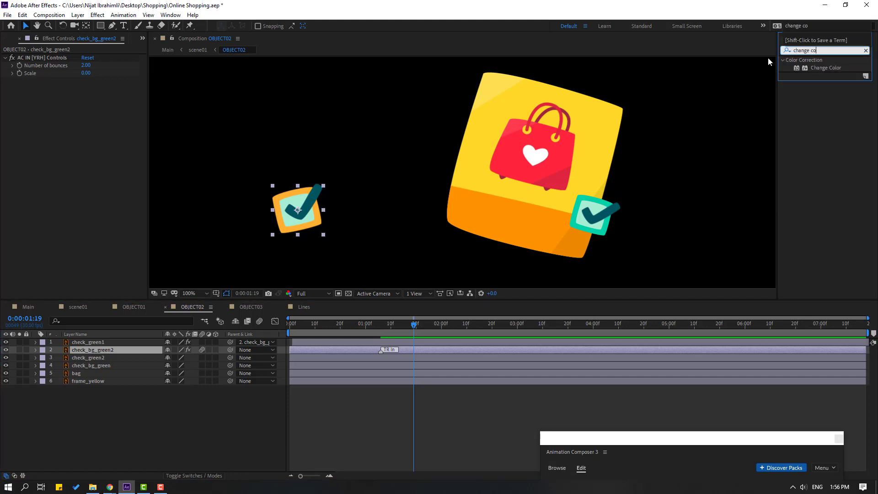
left_click_drag(818, 69, 90, 351)
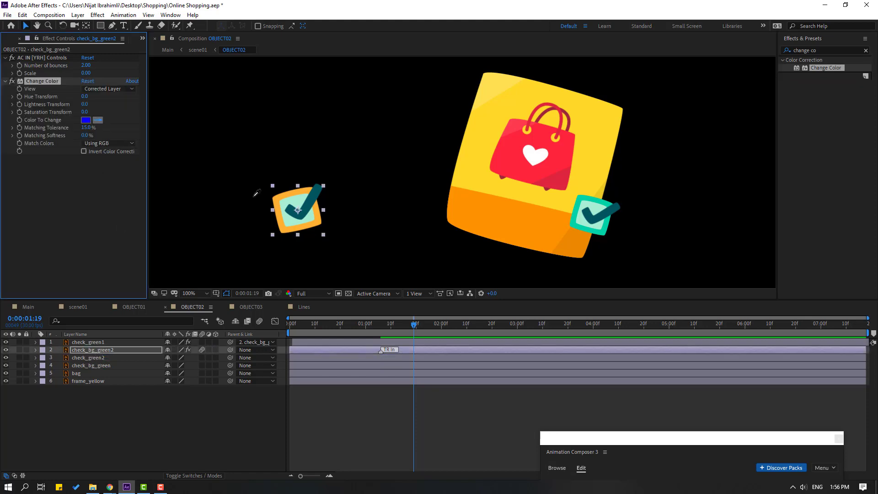
Step: Sample the orange frame and turn it green with Hue Transform 119 and Lightness -17
left_click(282, 212)
left_click_drag(85, 101, 145, 102)
left_click_drag(85, 106, 78, 105)
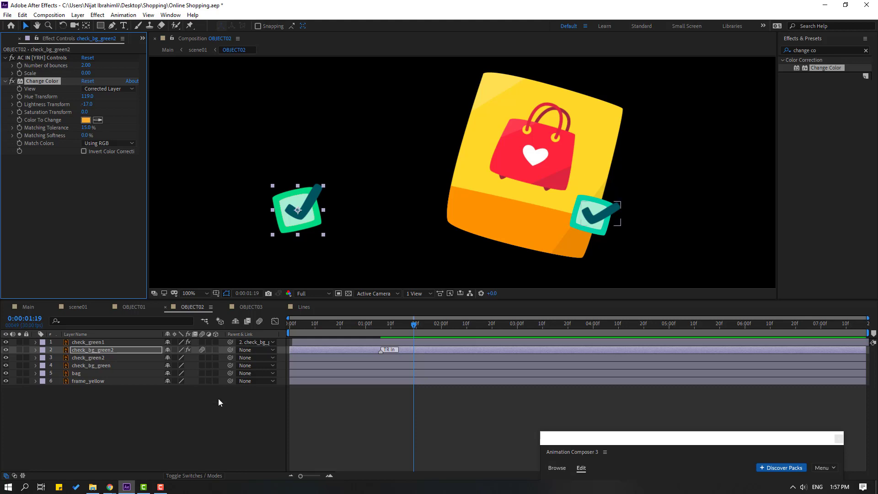
left_click(607, 245)
left_click(609, 216)
Step: Delete the bag's old check mark and teal frame, and move the new check onto the bag's lower-right corner
key("Delete")
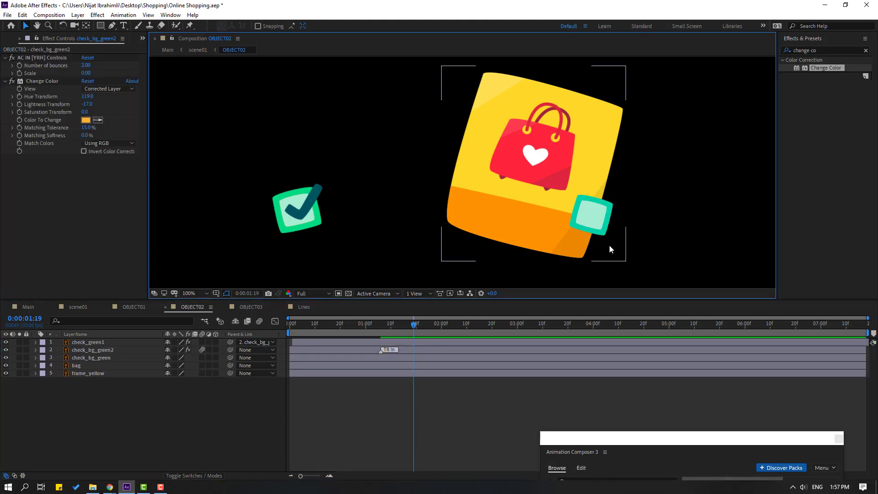
left_click(593, 216)
key("Delete")
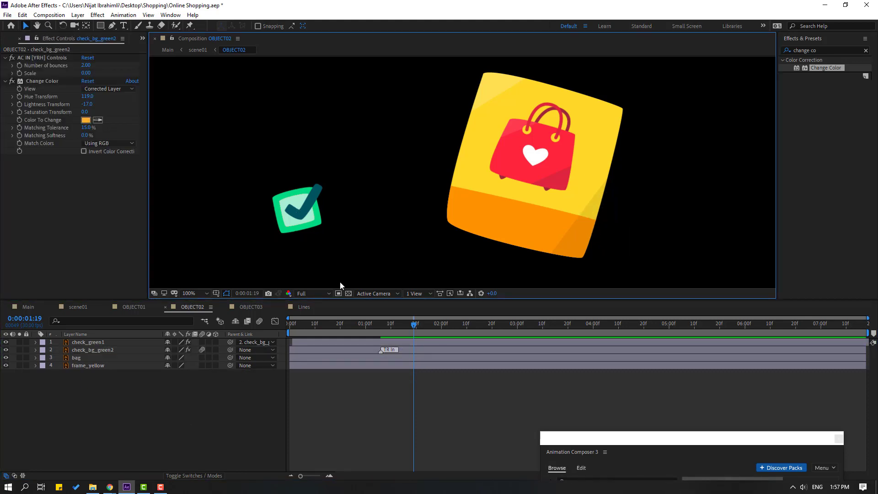
left_click(89, 343)
left_click(91, 350, "shift")
left_click_drag(292, 215, 584, 236)
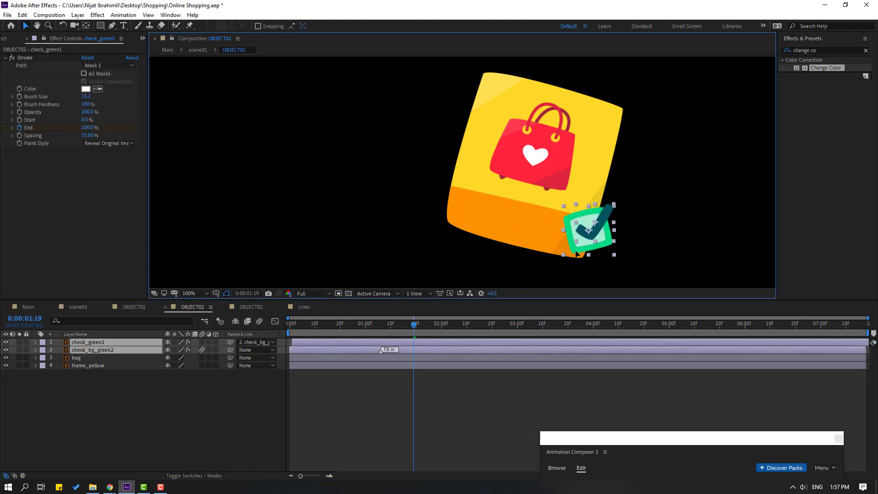
left_click(94, 372)
Step: Tilt check_bg_green2 to 34° Rotation and preview from the start
left_click(98, 351)
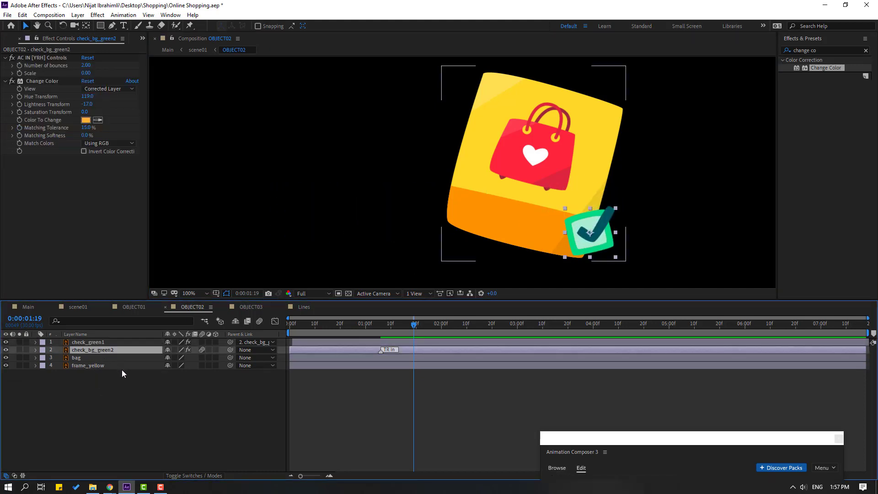
key("r")
left_click_drag(180, 357, 194, 357)
left_click(364, 398)
key("space")
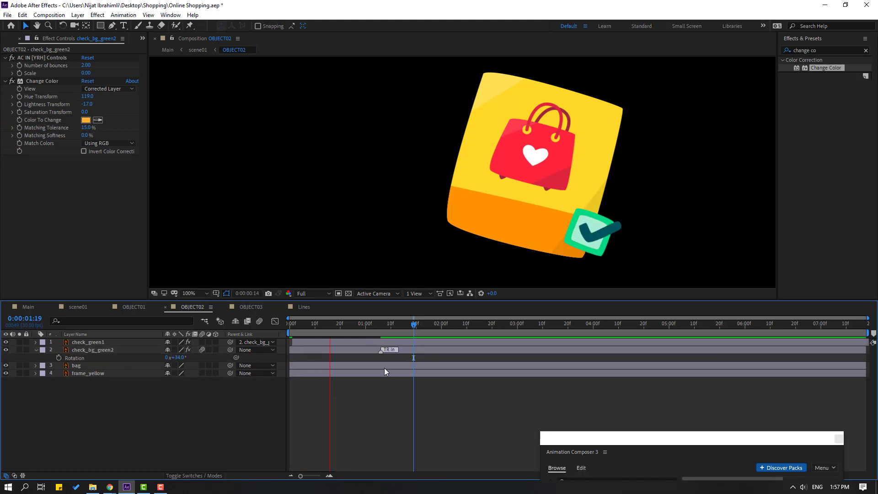
left_click(364, 326)
left_click_drag(556, 449, 557, 251)
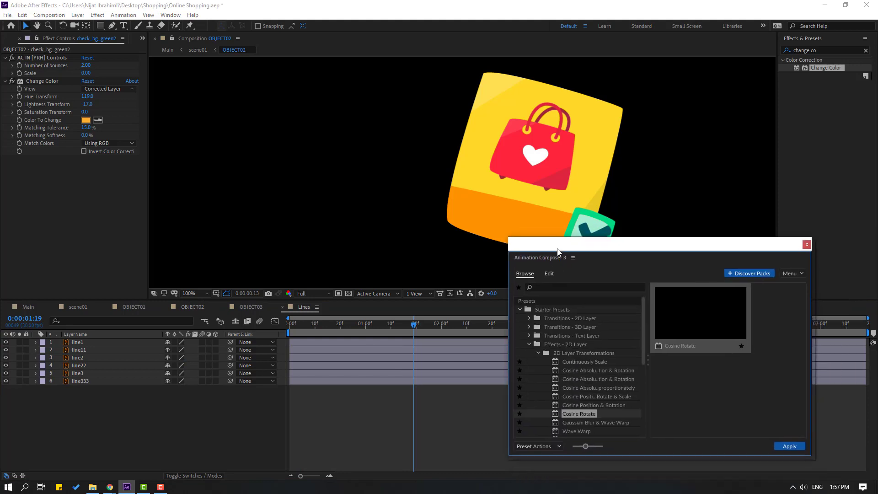
Step: Apply Cosine Rotate to the bag layer with Intensity 25
left_click(528, 157)
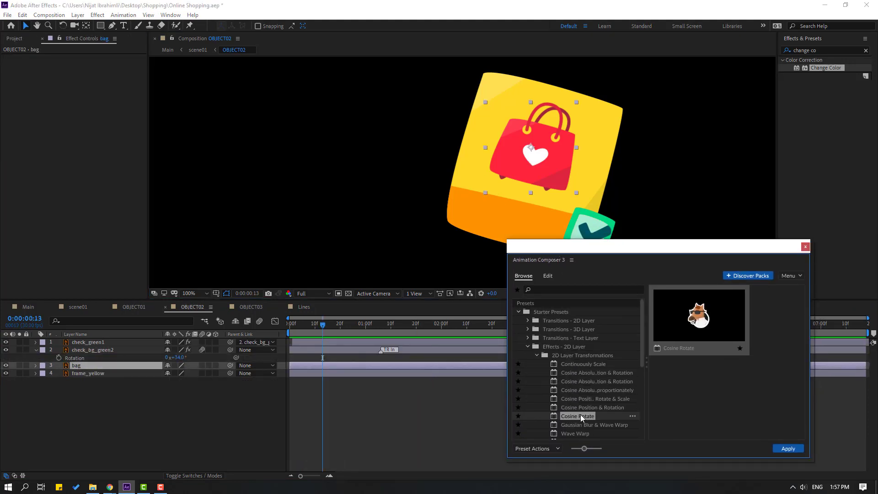
left_click(789, 449)
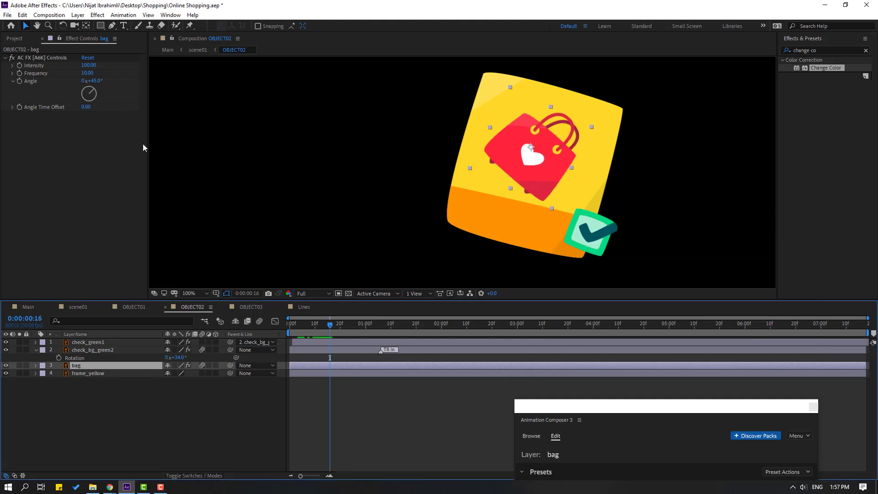
left_click(89, 65)
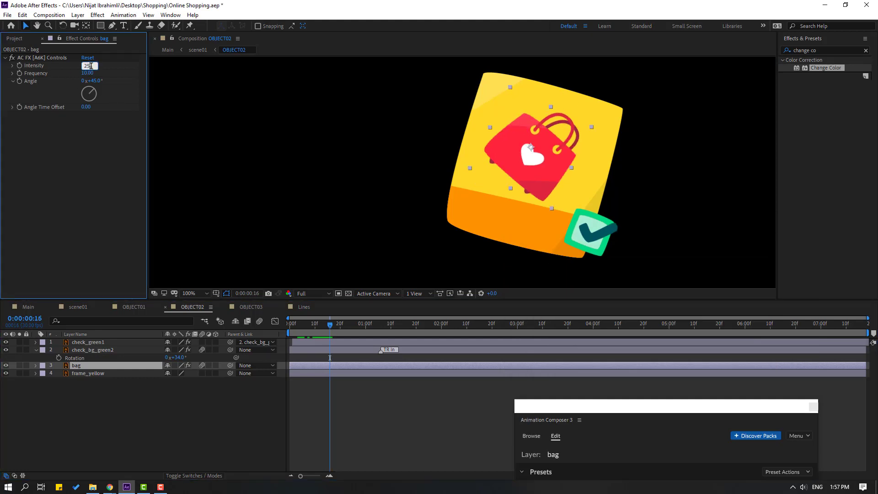
key("Return")
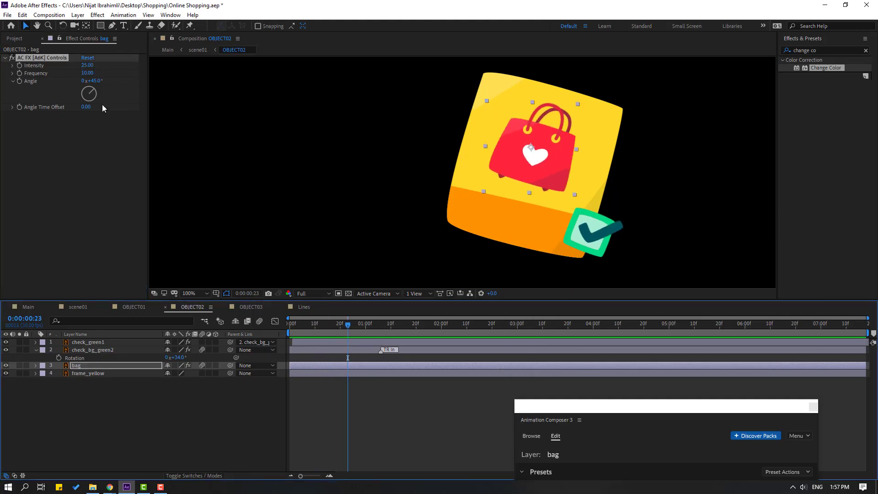
Step: Move the bag's anchor point to the top of its handle with Pan Behind and preview the wobble
left_click(86, 26)
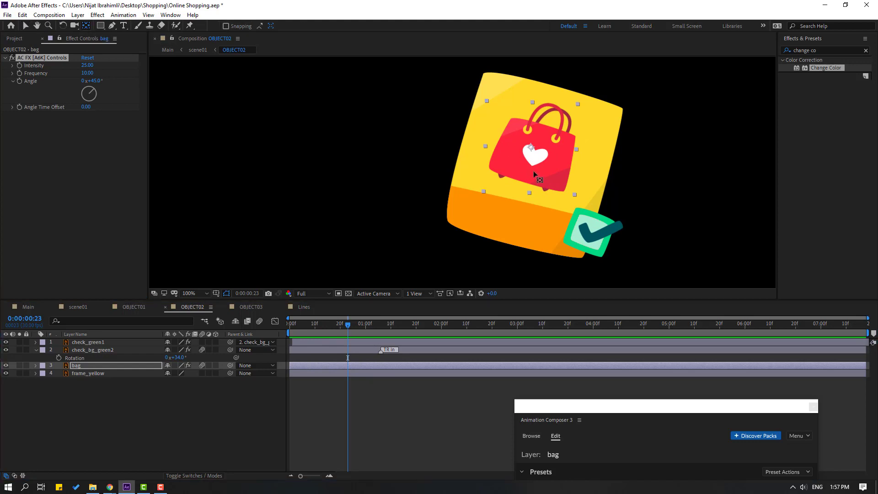
left_click_drag(532, 148, 555, 109)
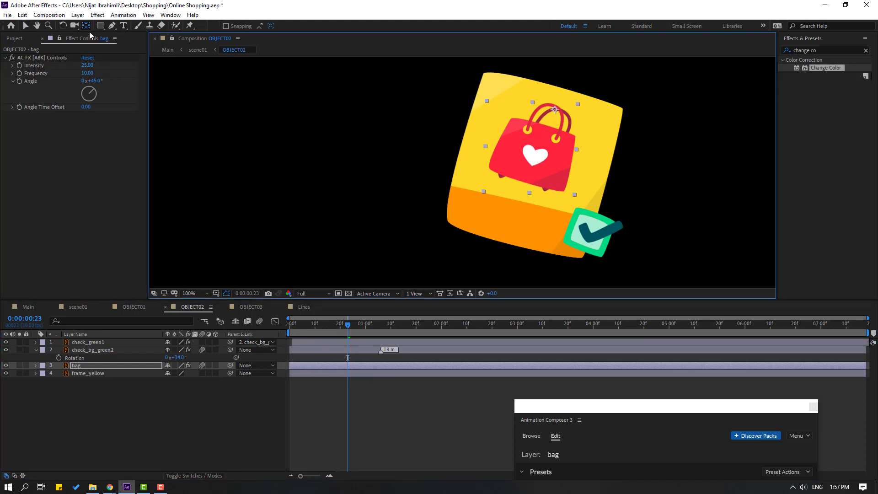
left_click(30, 27)
key("space")
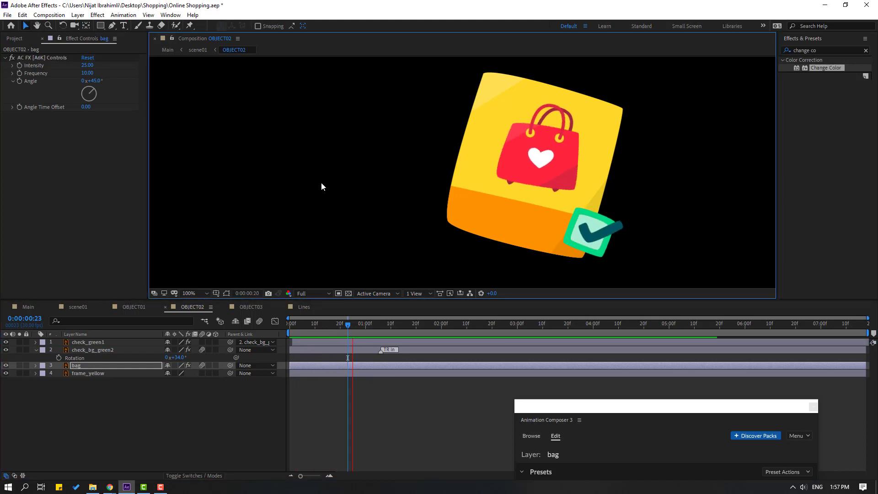
scroll(455, 268, "down", 2)
left_click(330, 323)
Step: Paste check_bg_green2 and check_green1 into OBJECT03 at the start, keeping check_green1 on top
left_click(111, 397)
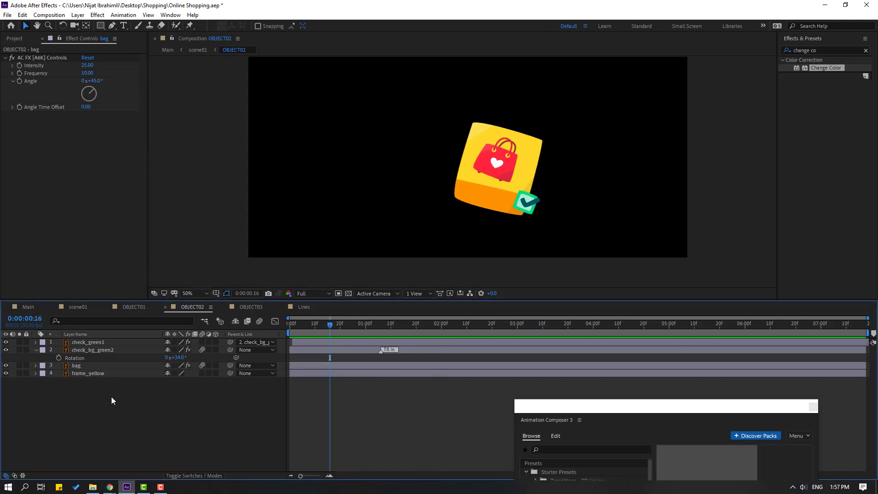
left_click(93, 349)
left_click(91, 343, "shift")
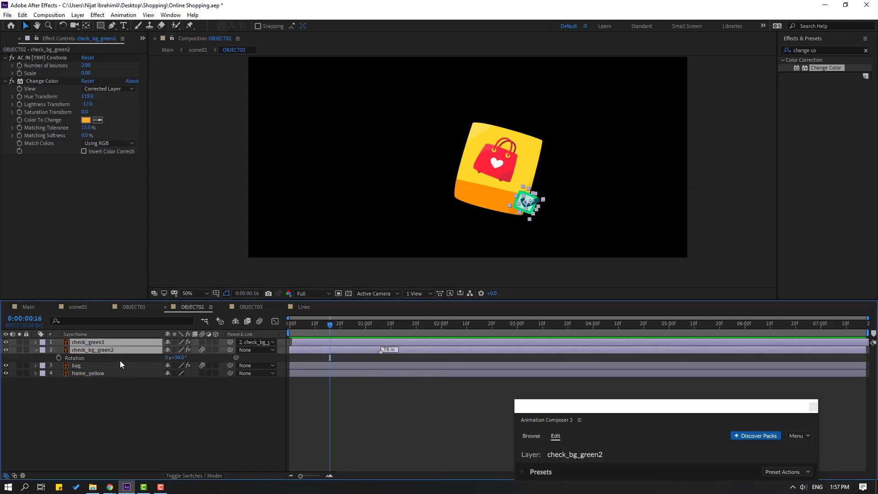
left_click(250, 307)
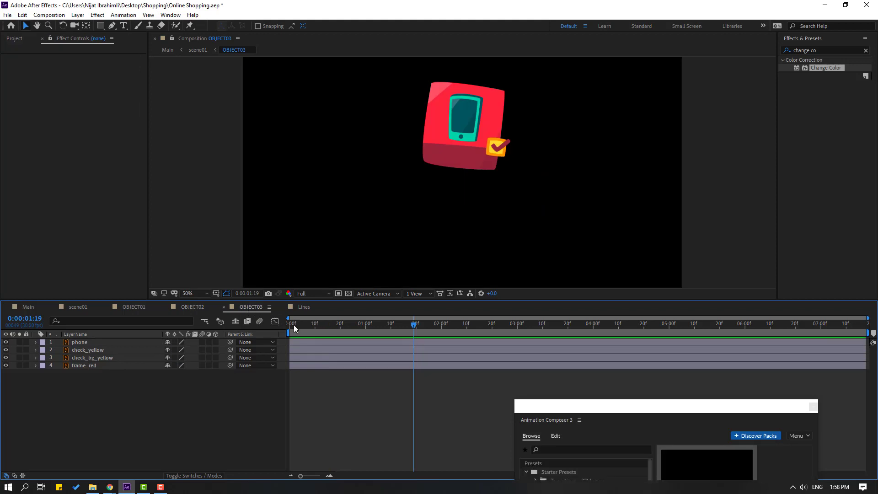
left_click(361, 325)
left_click_drag(343, 325, 256, 333)
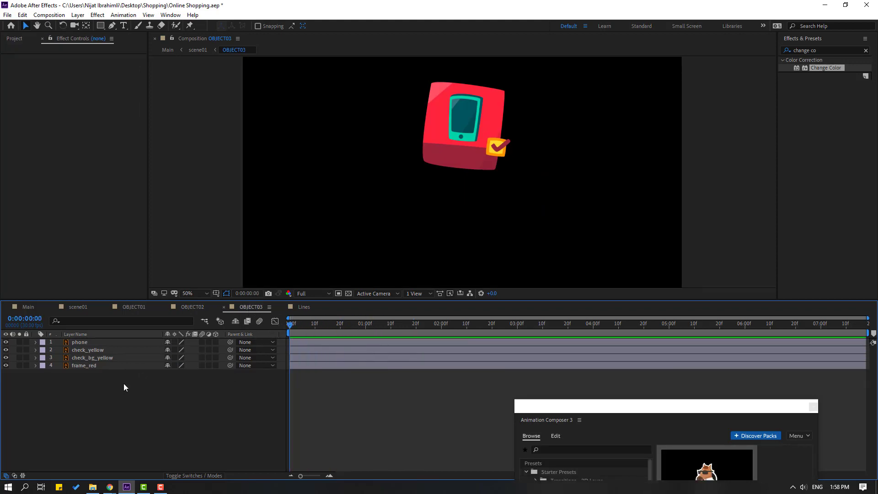
key("ctrl+v")
key("space")
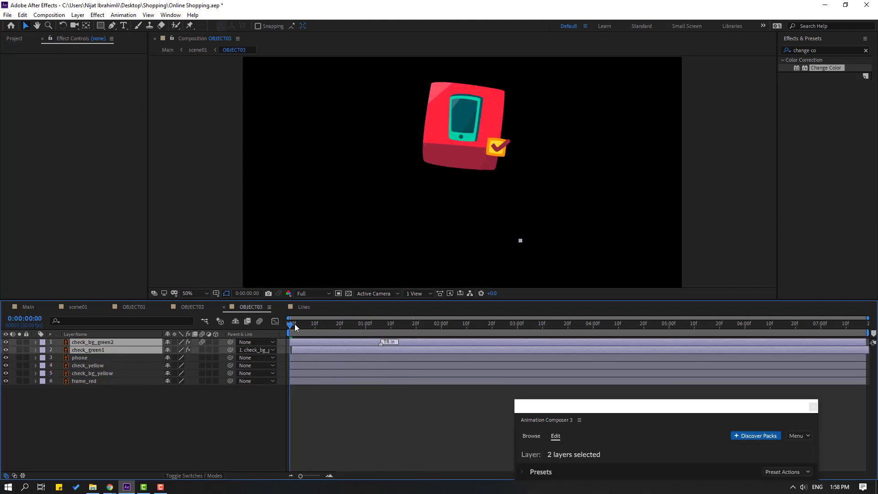
left_click(472, 227)
scroll(471, 227, "up", 2)
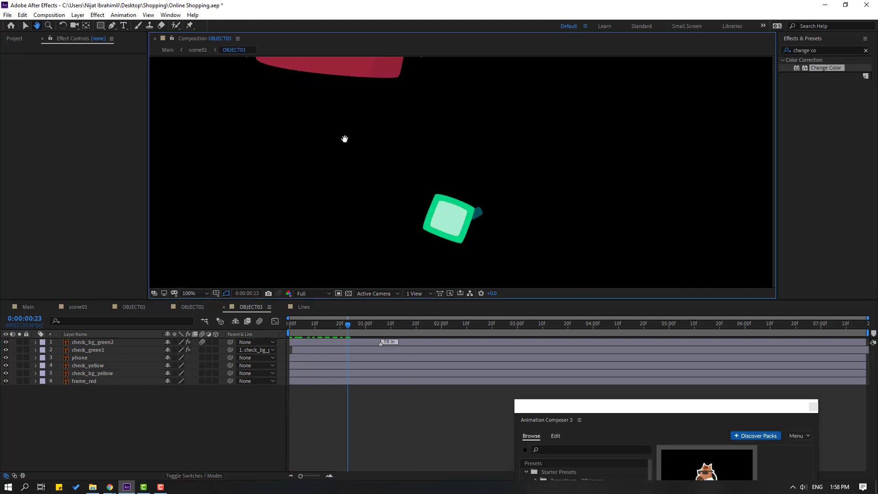
left_click(77, 350)
mouse_move(84, 350)
left_mouse_down()
mouse_move(89, 340)
mouse_move(81, 344)
left_mouse_up()
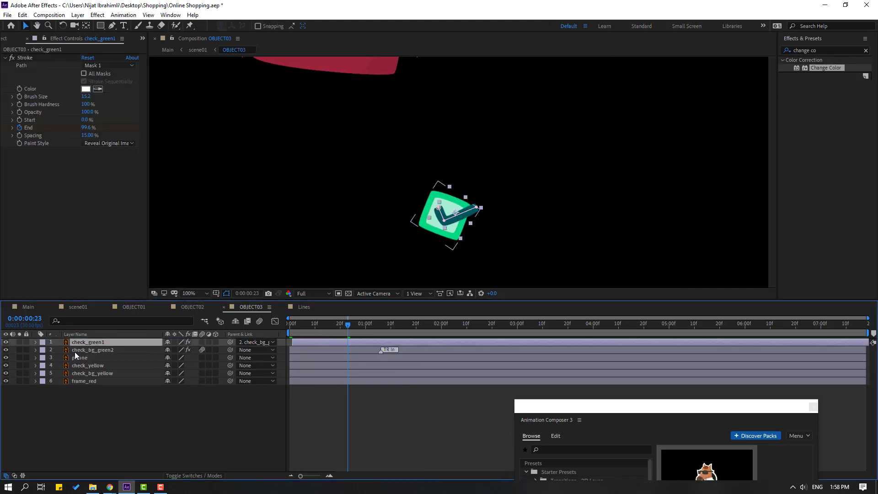
Step: Shift check_bg_green2's hue to orange and recolour its mint inner fill with a second Change Color
left_click(75, 351)
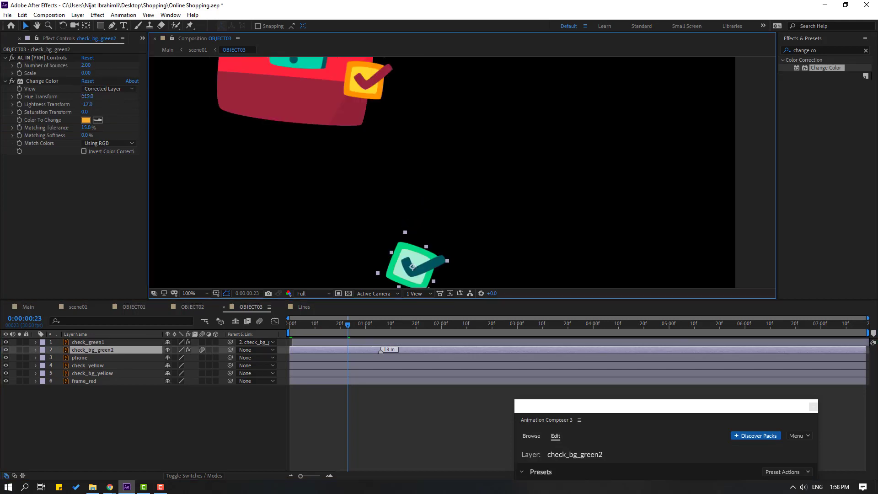
left_click_drag(84, 96, 142, 96)
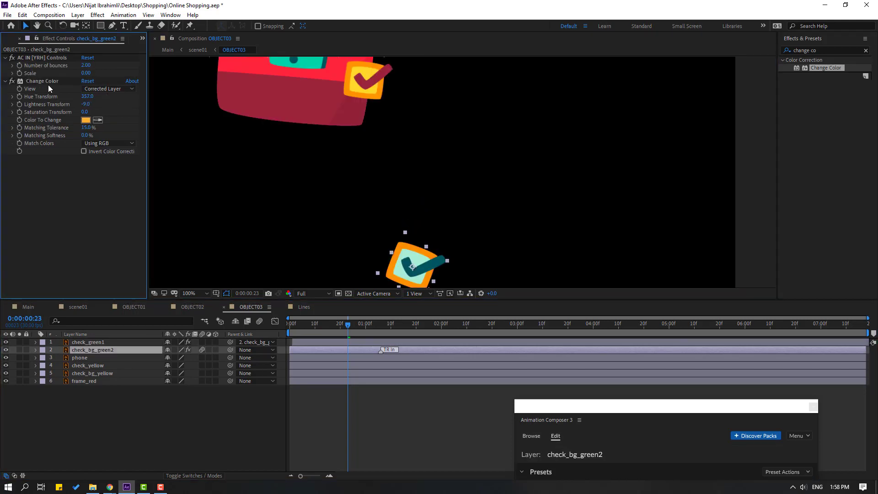
left_click(48, 81)
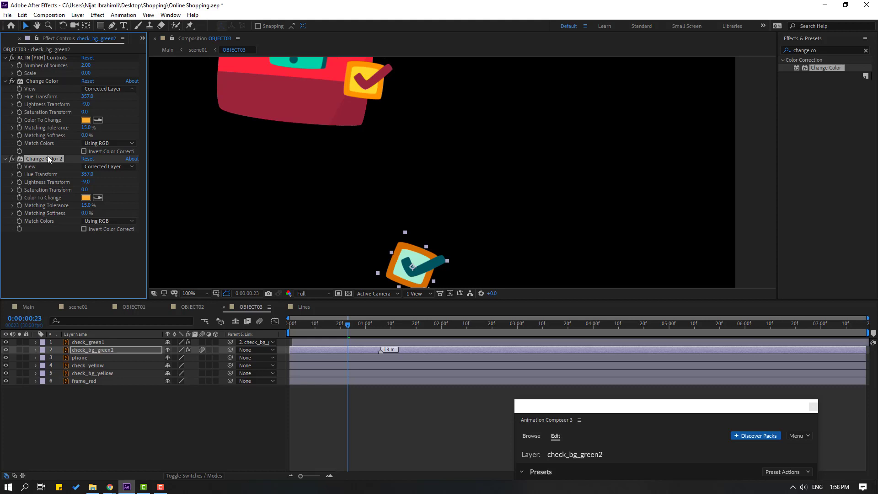
left_click(84, 158)
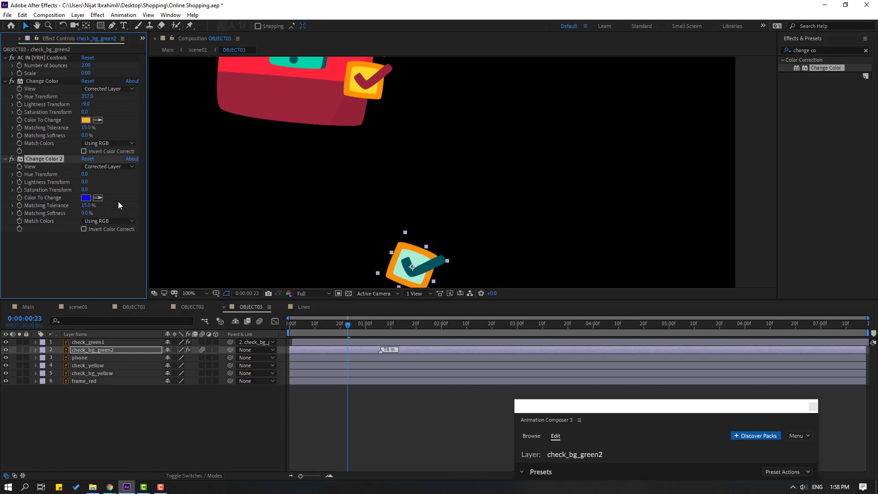
left_click(415, 259)
left_click_drag(90, 176, 132, 180)
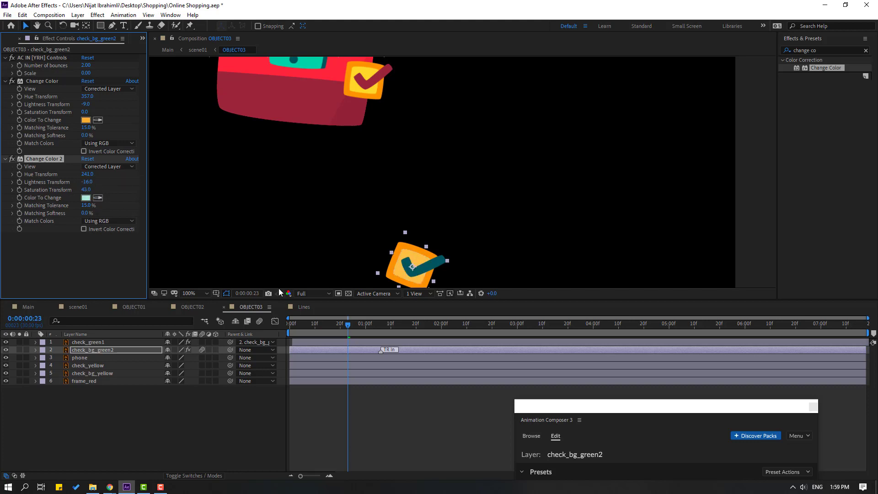
Step: Delete the old check_yellow and check_bg_yellow layers
left_click(416, 414)
left_click(369, 83)
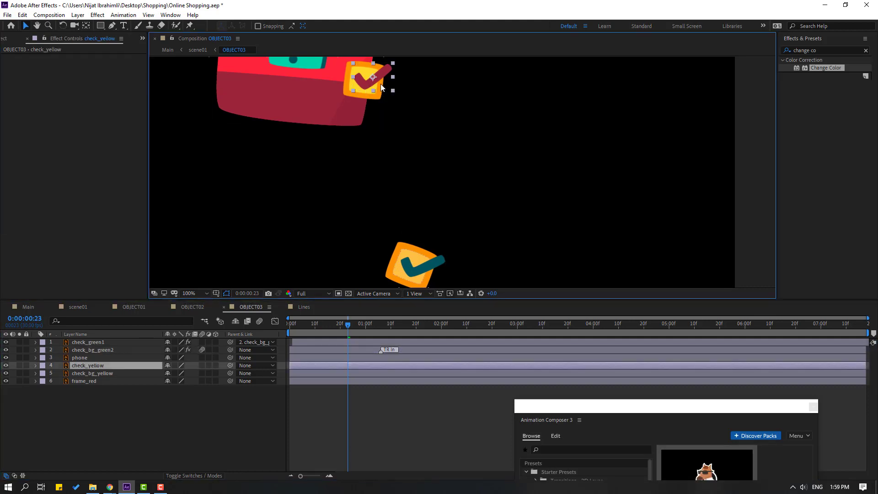
key("Delete")
left_click(374, 84)
key("Delete")
Step: Move the new check layers onto the phone box's corner
left_click(102, 351)
left_click(100, 343, "shift")
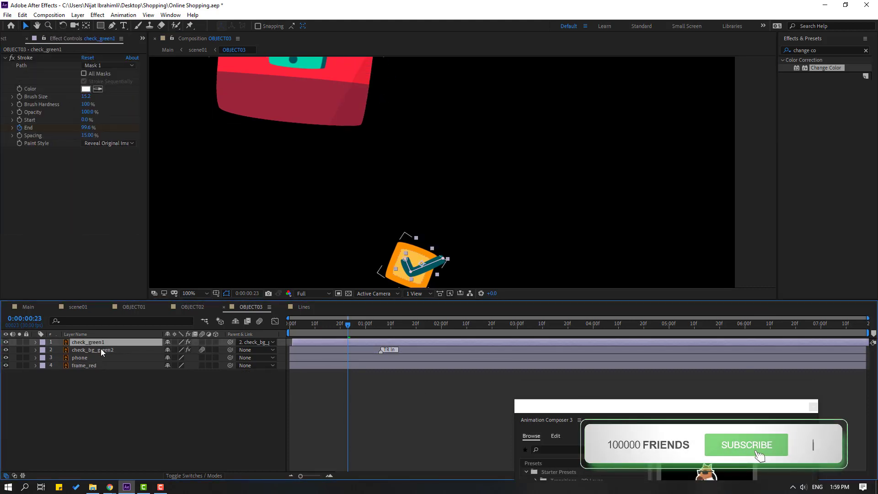
left_click_drag(393, 276, 343, 110)
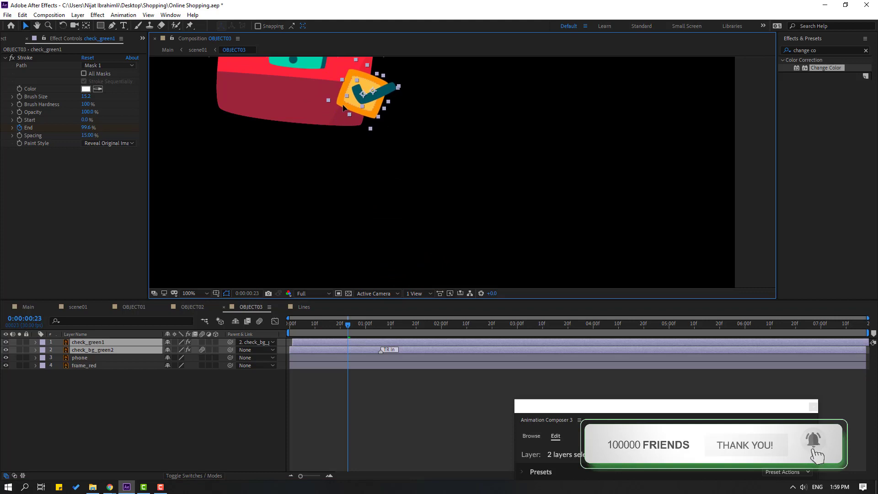
left_click(215, 420)
scroll(453, 193, "up", 3)
scroll(440, 207, "down", 2)
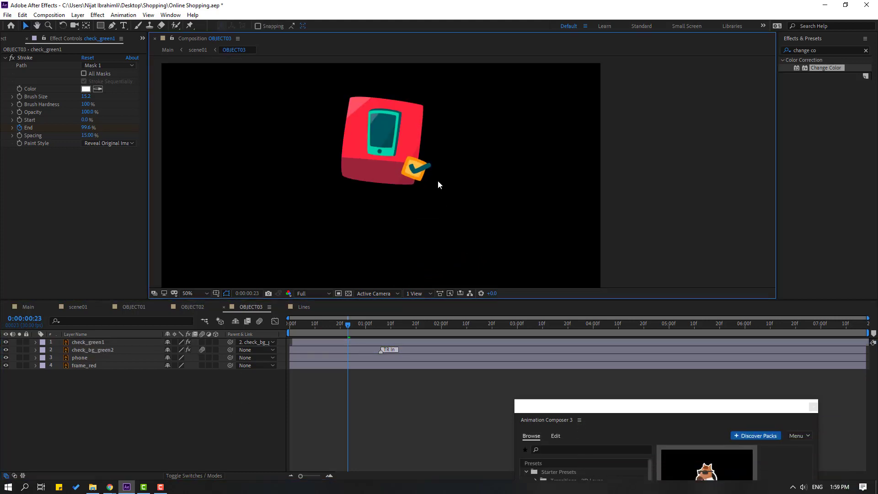
left_click(386, 134)
Step: Apply Cosine Rotate to the phone layer and set its Intensity to 25
left_click_drag(608, 405, 590, 194)
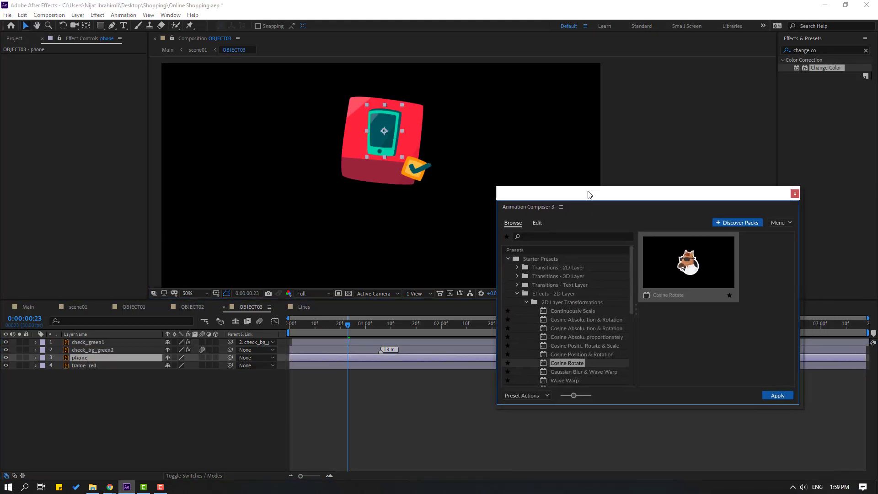
left_click(777, 398)
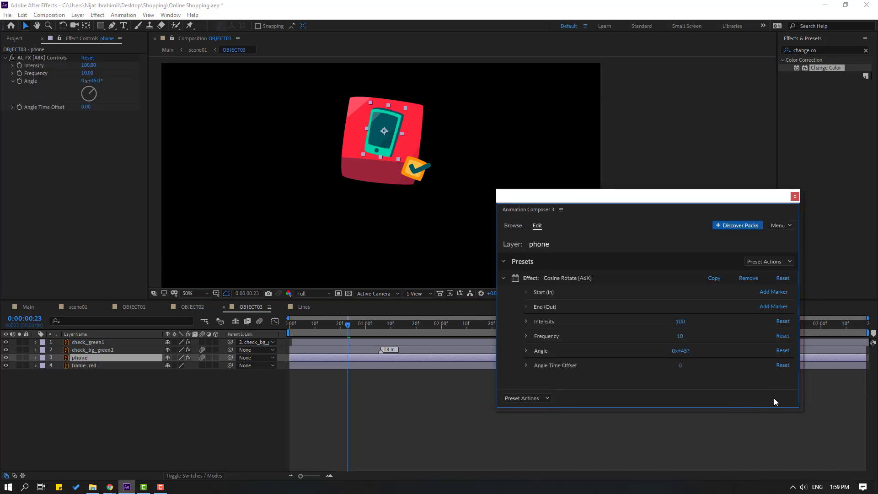
left_click(92, 65)
type("2")
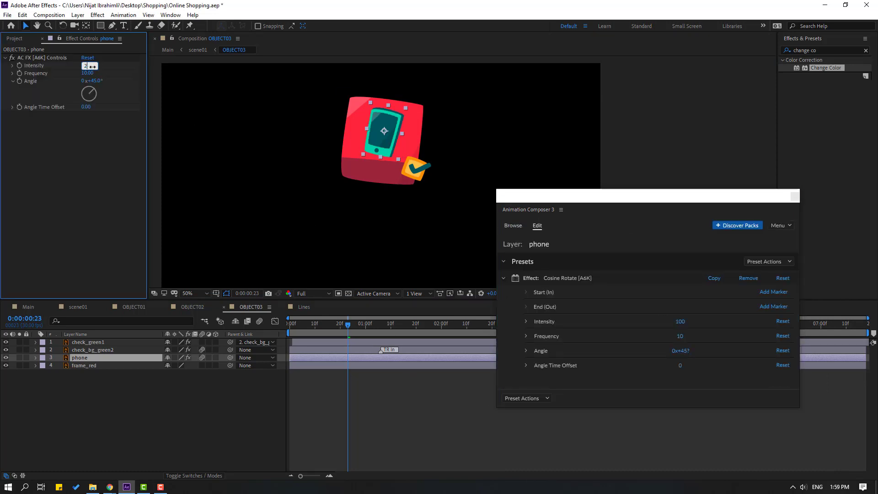
type("5")
key("Return")
left_click_drag(534, 209, 547, 342)
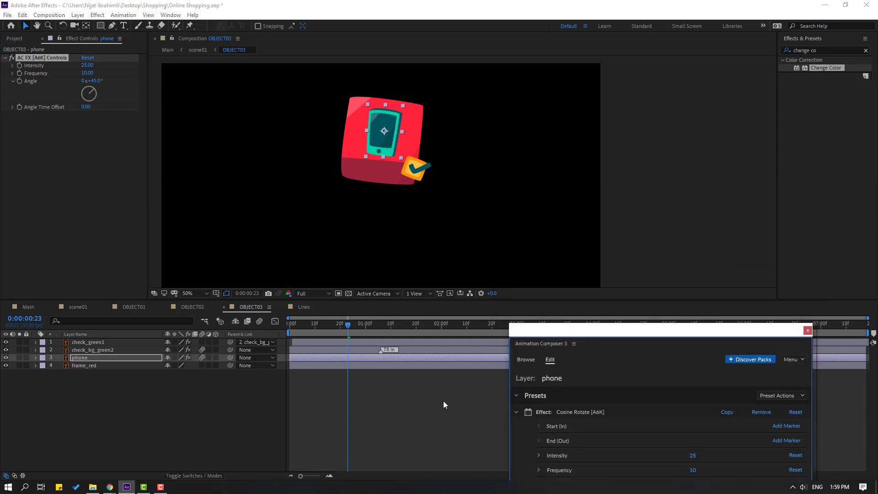
left_click(442, 396)
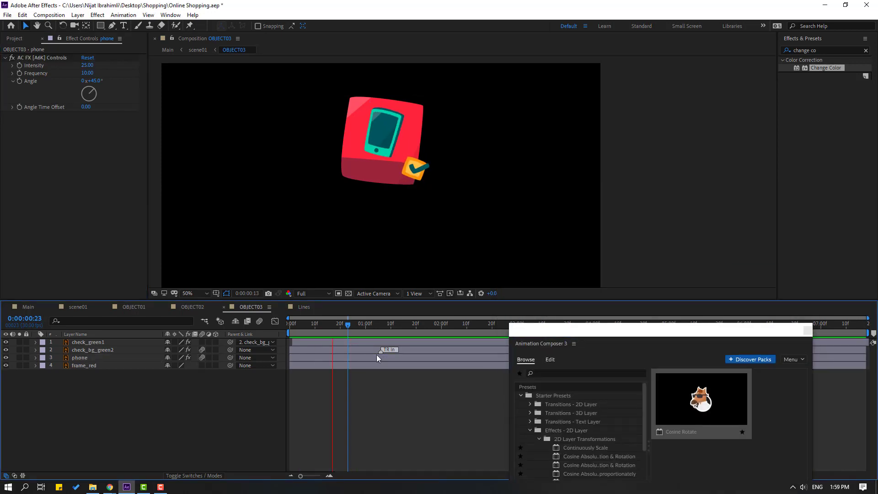
left_click(78, 307)
Step: At 0:00:00:18, move OBJECT03 right and down to add a Position keyframe and curve its path
left_click_drag(786, 328, 771, 293)
left_click(766, 285)
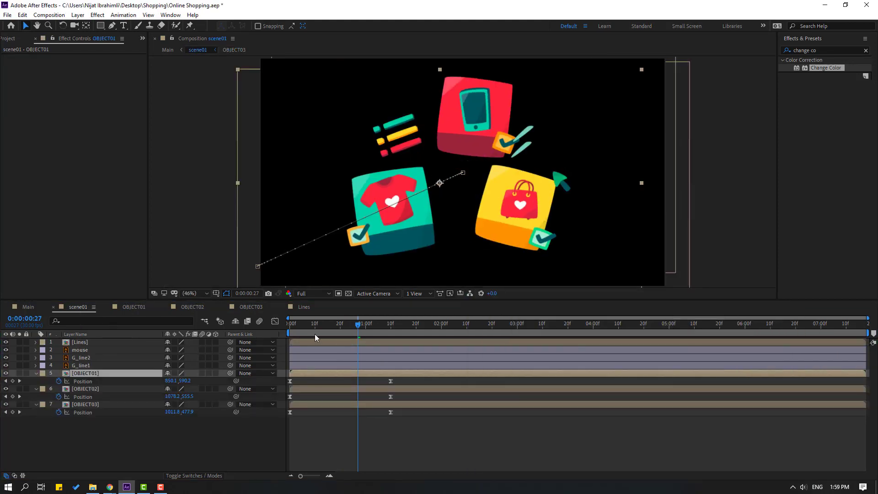
left_click_drag(315, 327, 336, 328)
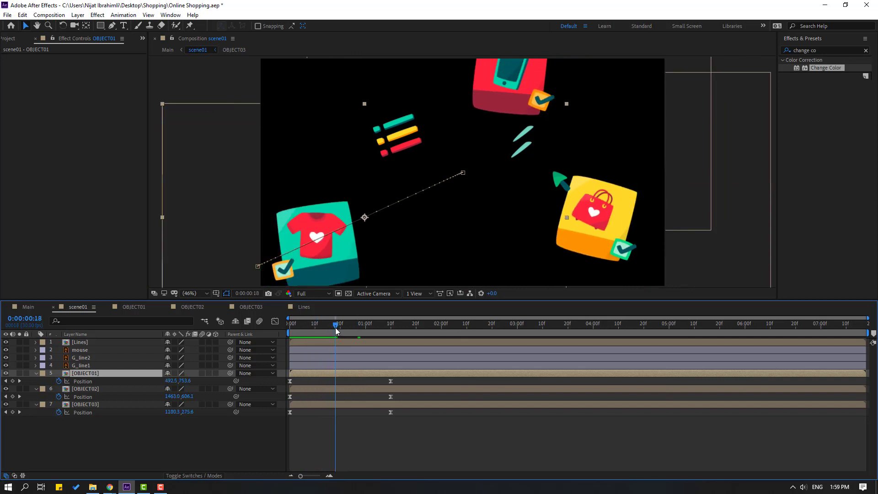
left_click(285, 432)
left_click(90, 406)
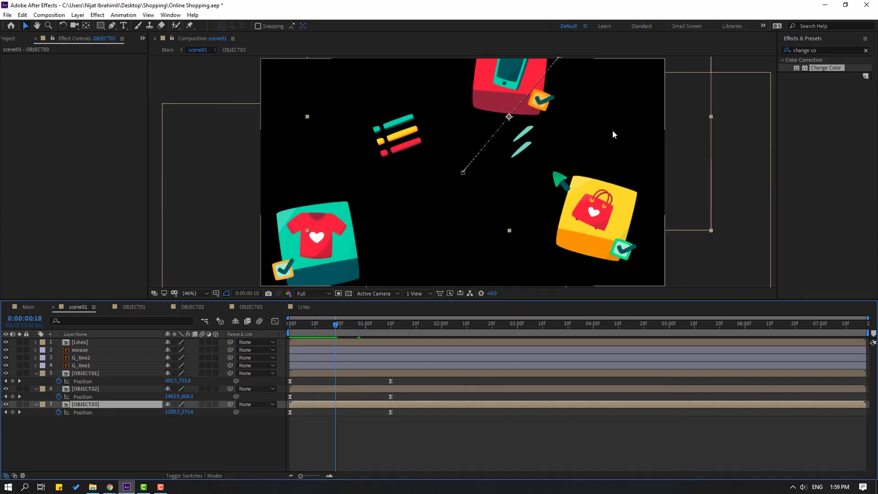
left_click_drag(535, 111, 520, 138)
left_click_drag(474, 119, 500, 129)
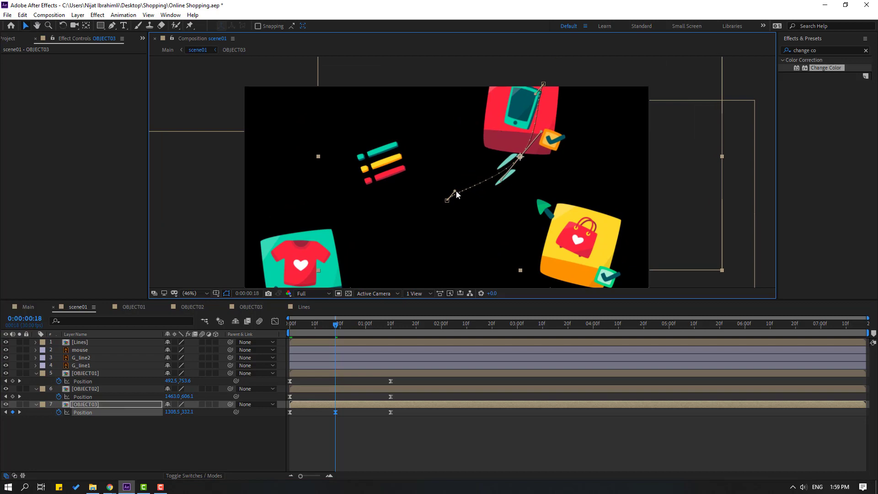
left_click_drag(457, 194, 471, 198)
key("space")
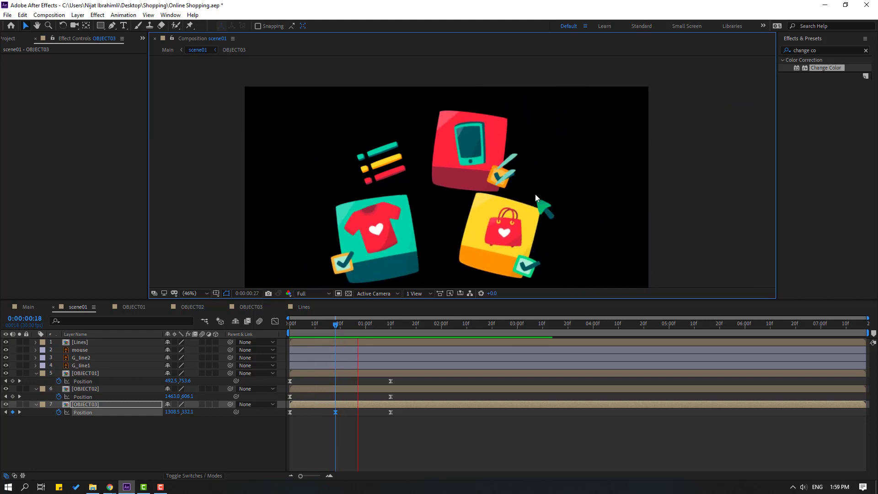
key("space")
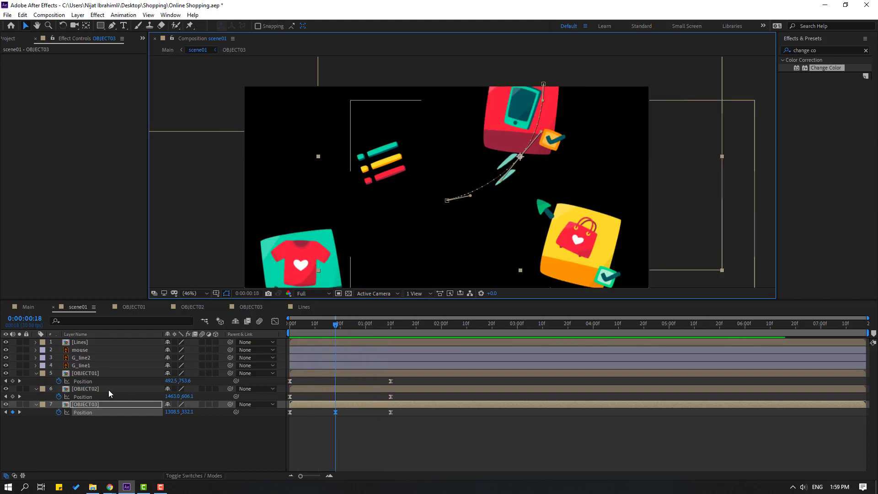
Step: Lower the bag box OBJECT02 at frame 18 and bend its motion path into a curve
left_click(91, 391)
left_click_drag(506, 220, 476, 190)
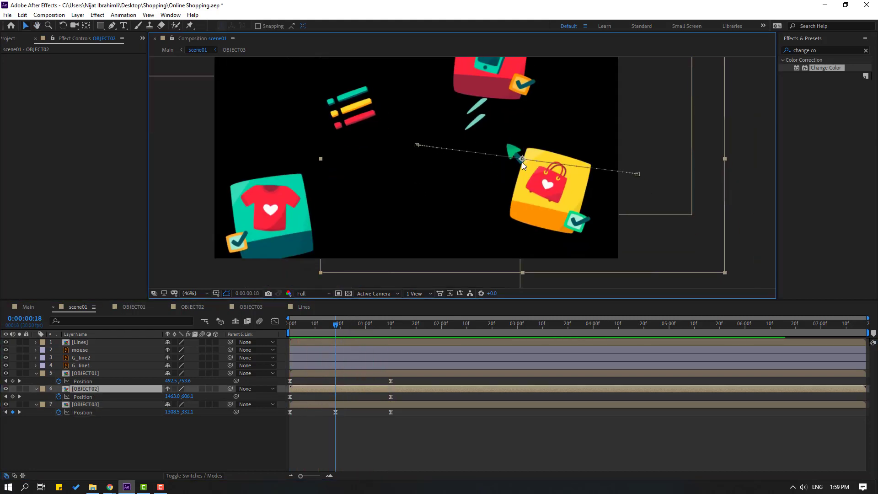
left_click_drag(522, 160, 518, 183)
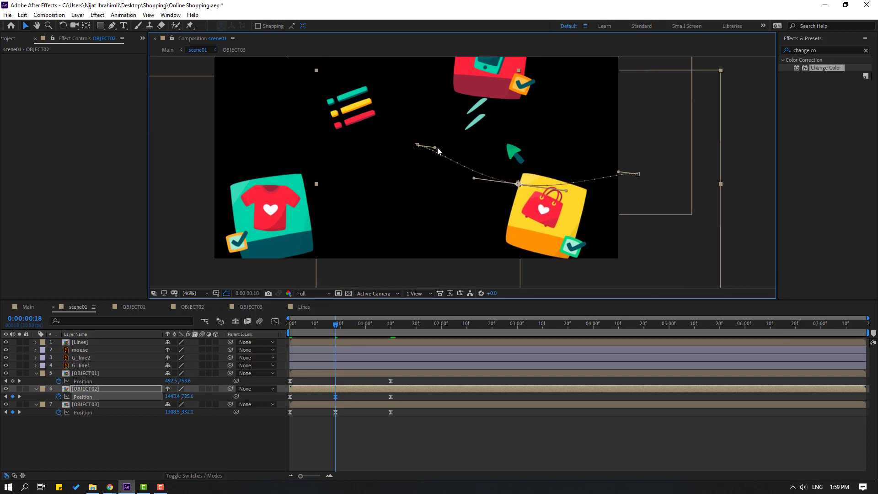
left_click_drag(434, 154, 437, 159)
left_click_drag(619, 172, 614, 187)
key("space")
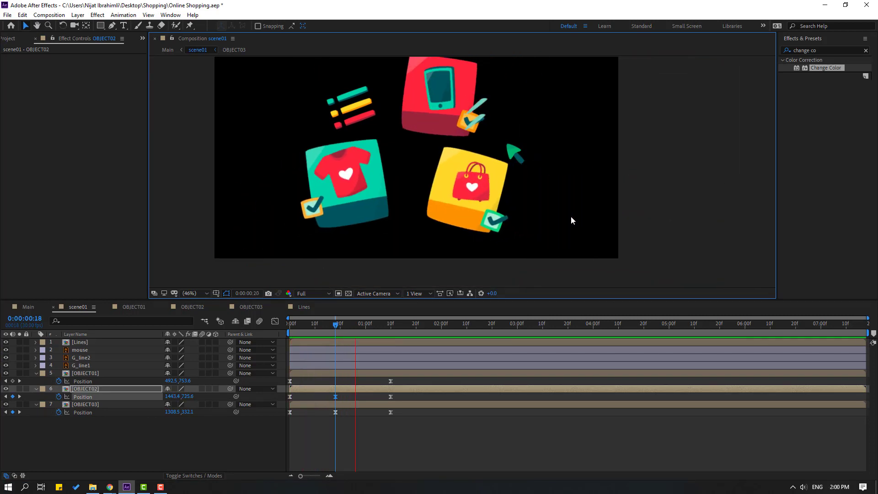
key("space")
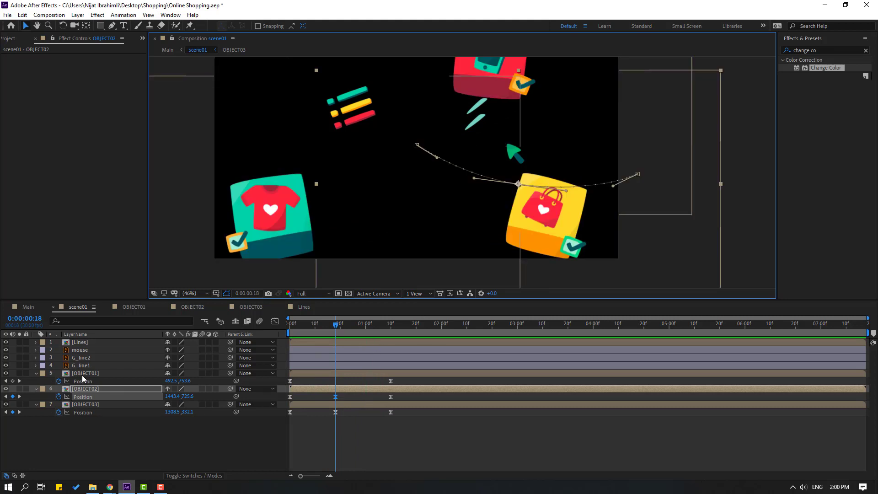
Step: Lower the T-shirt box OBJECT01 at frame 18 and reshape its motion path curve
left_click(86, 374)
left_click_drag(318, 194, 341, 221)
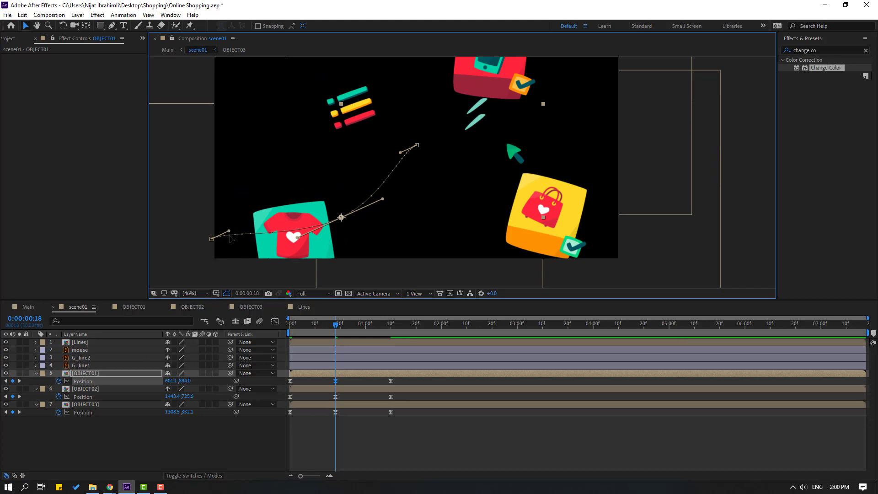
left_click_drag(230, 232, 232, 240)
left_click_drag(401, 152, 387, 186)
left_click(451, 441)
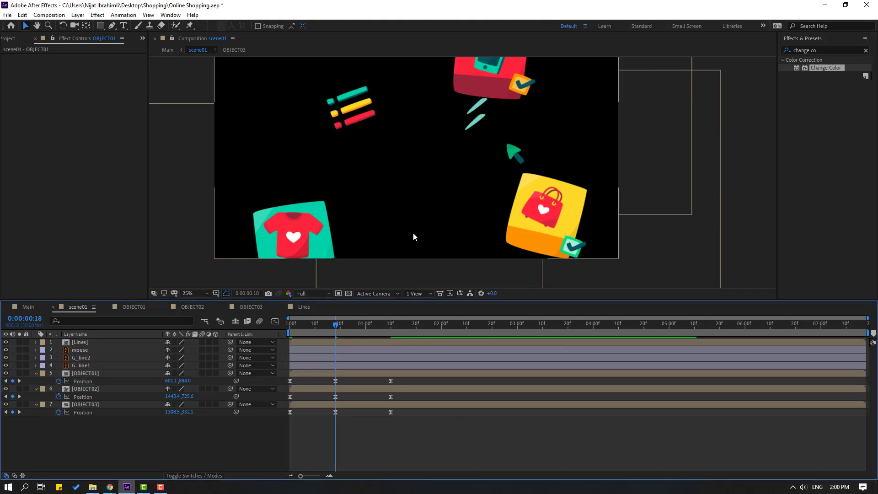
Step: Alt-drag all three boxes' Position keyframes to compress their entrance timing
scroll(408, 239, "down", 2)
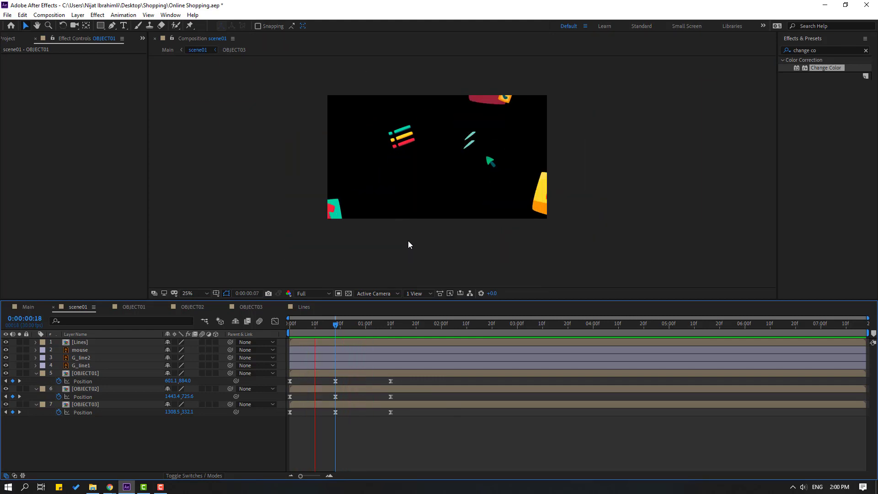
left_click_drag(403, 380, 286, 426)
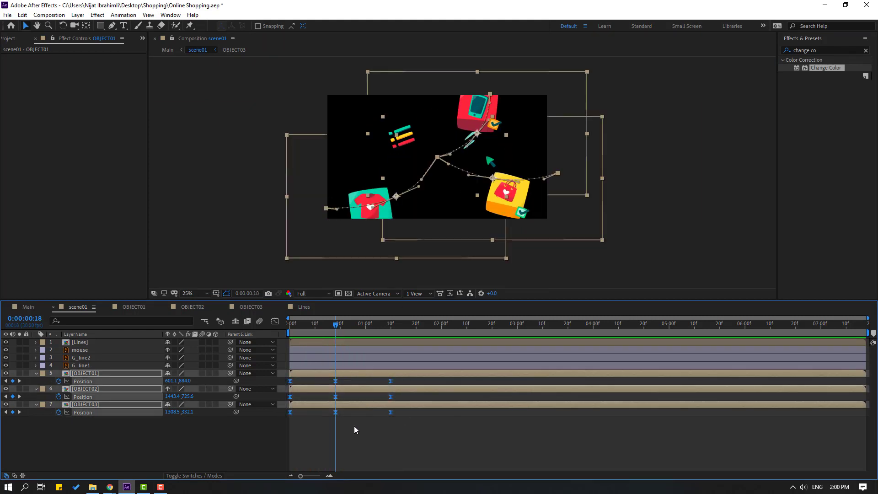
left_click_drag(390, 381, 360, 411)
left_click(386, 448)
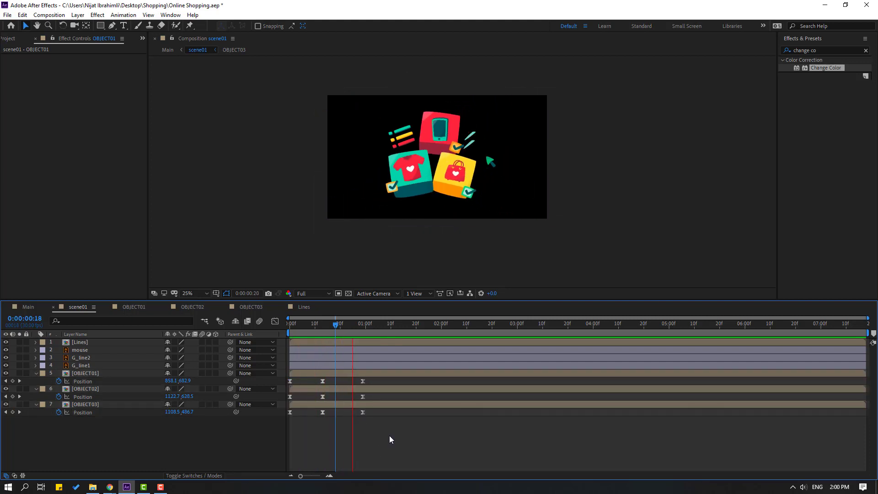
Step: Move the cursor arrow below the frame and start its Position keyframes at 0:00:23
key("space")
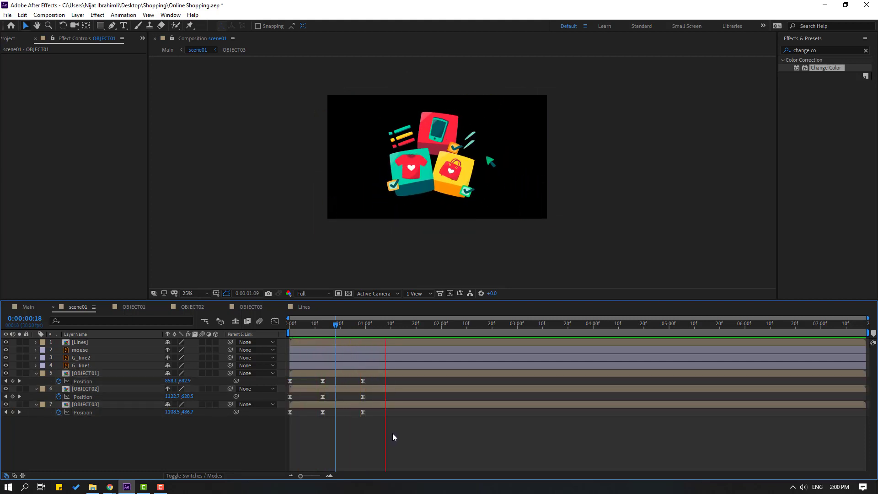
key("space")
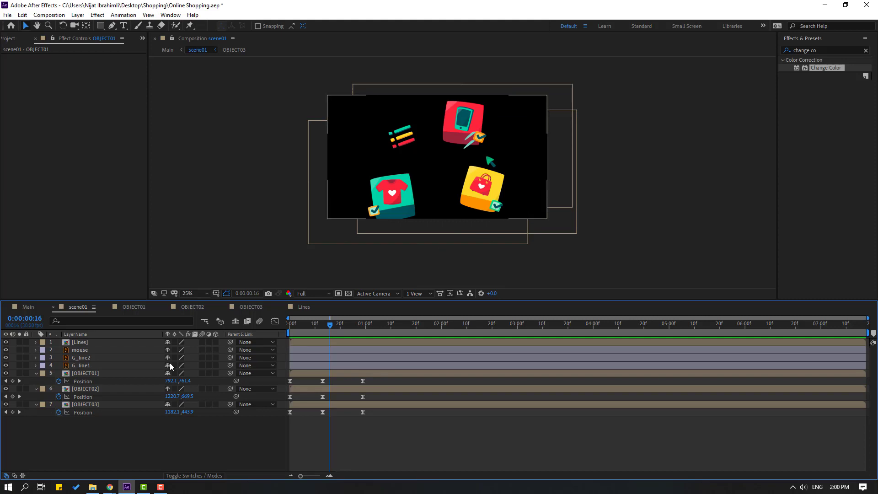
left_click(81, 350)
scroll(485, 126, "up", 2)
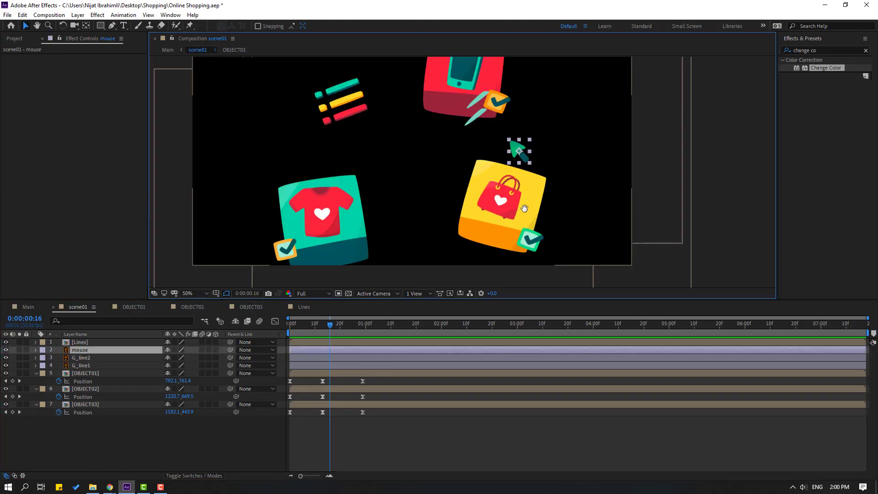
left_click_drag(481, 133, 605, 269)
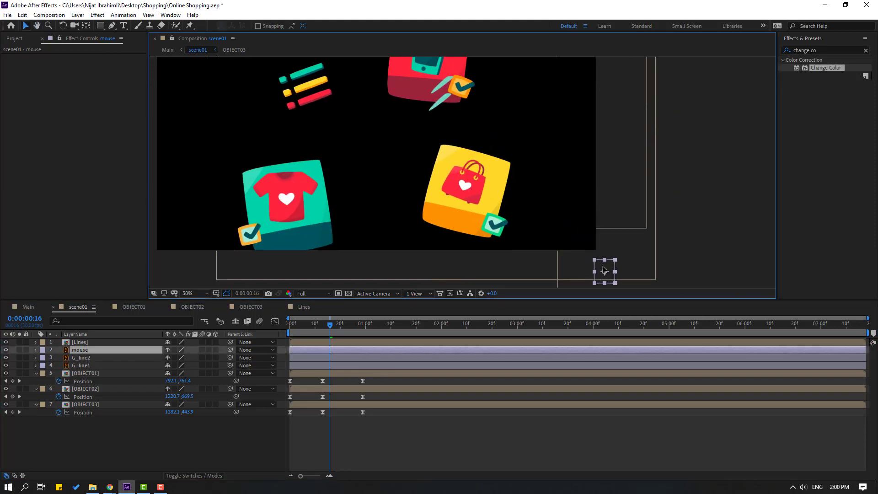
left_click_drag(308, 326, 348, 324)
key("alt+shift+p")
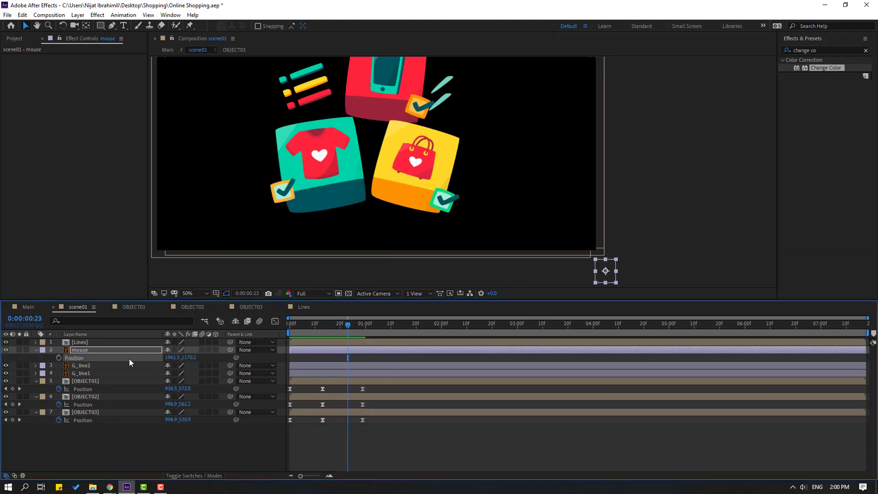
left_click(58, 358)
Step: Scale the cursor arrow to 176% and place it off-frame at lower right
key("s")
left_click_drag(179, 358, 196, 357)
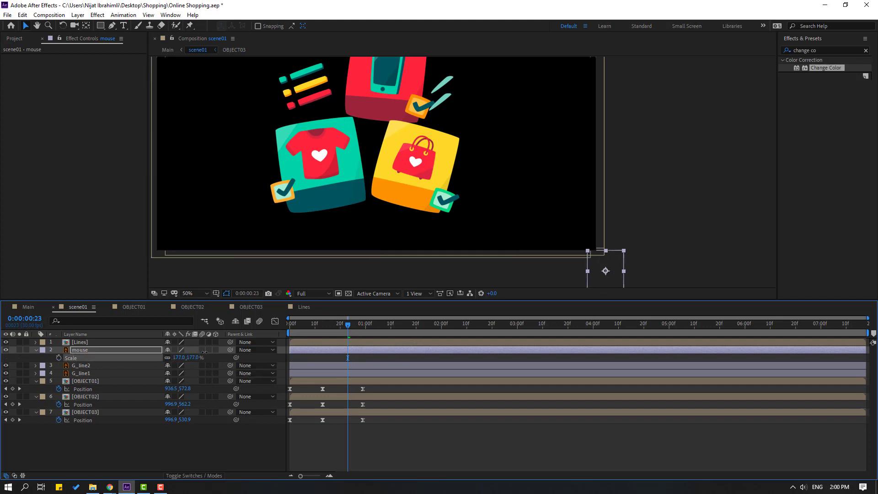
left_click_drag(605, 284, 623, 286)
Step: At 0:01:04, move the cursor arrow in beside the yellow bag box
left_click(82, 357)
key("p")
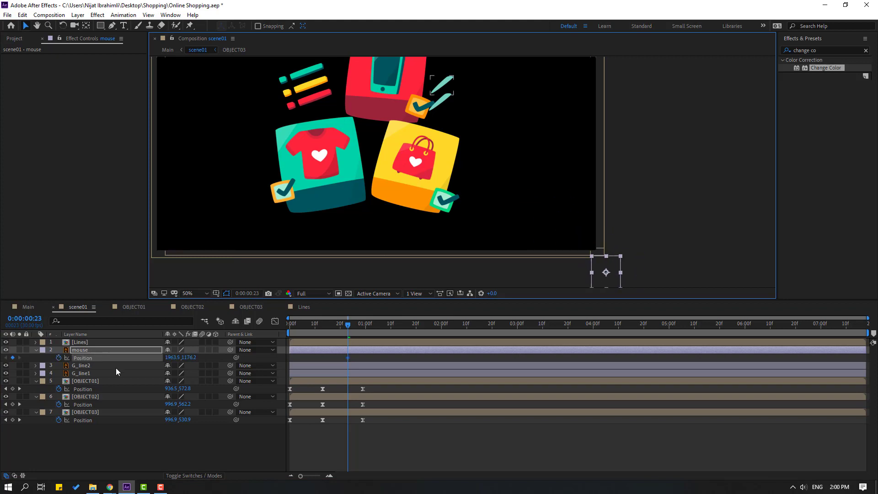
left_click_drag(352, 329, 376, 327)
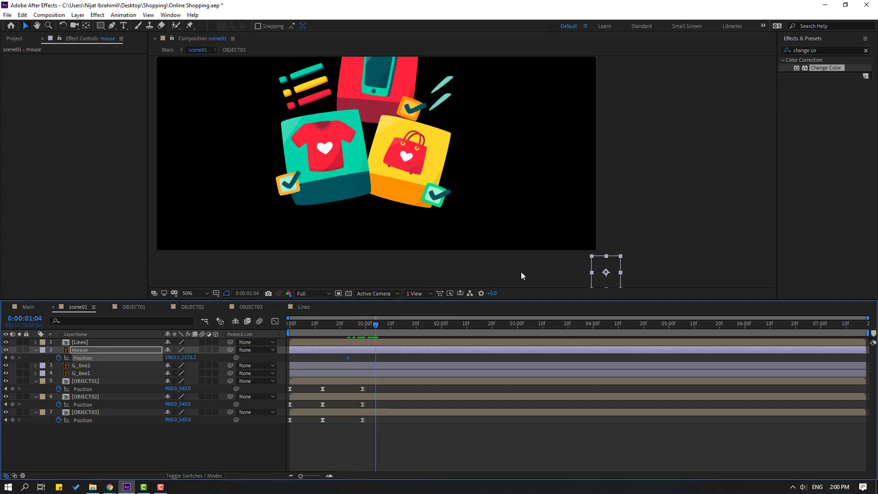
left_click_drag(605, 280, 449, 216)
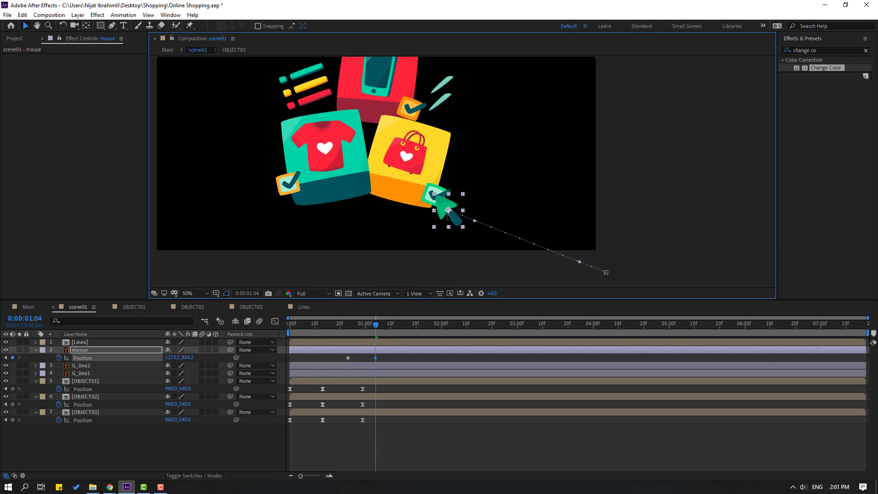
Step: Easy Ease the arrow's Position keyframes, shift the second slightly later, and preview
left_click(374, 358)
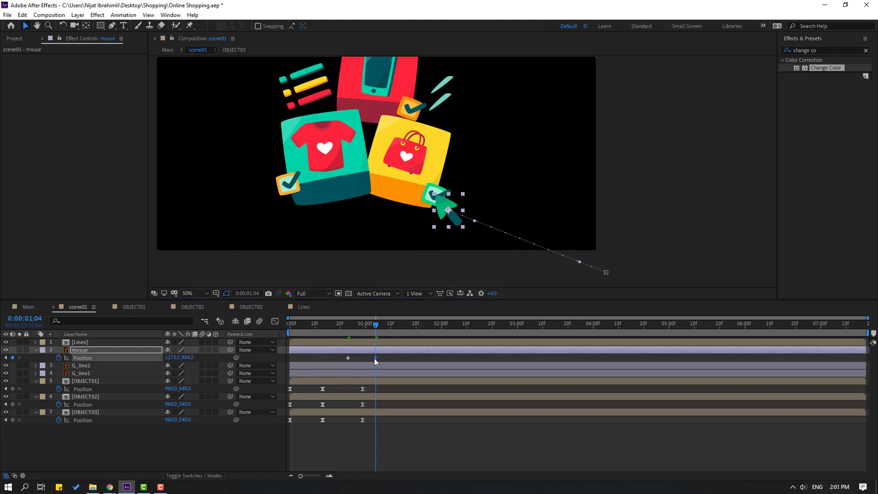
left_click(348, 357, "shift")
right_click(348, 359)
mouse_move(412, 473)
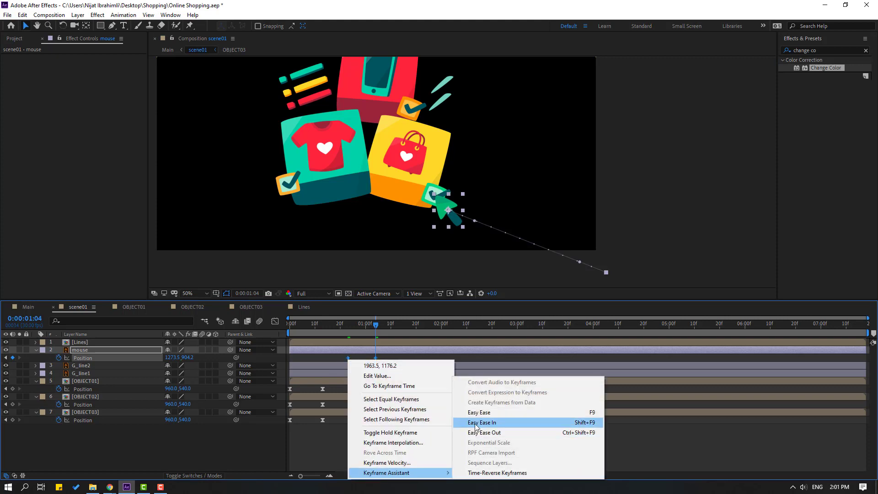
left_click(474, 415)
left_click_drag(376, 358, 400, 358)
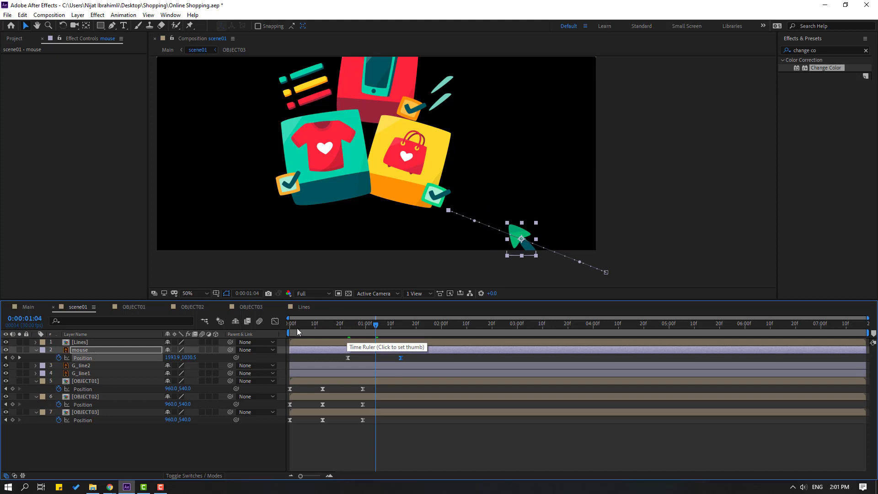
left_click_drag(290, 334, 334, 334)
key("space")
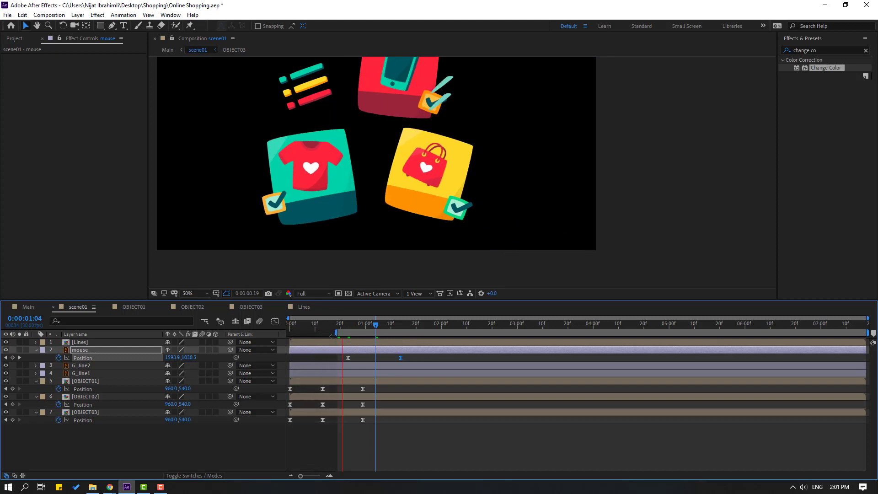
key("space")
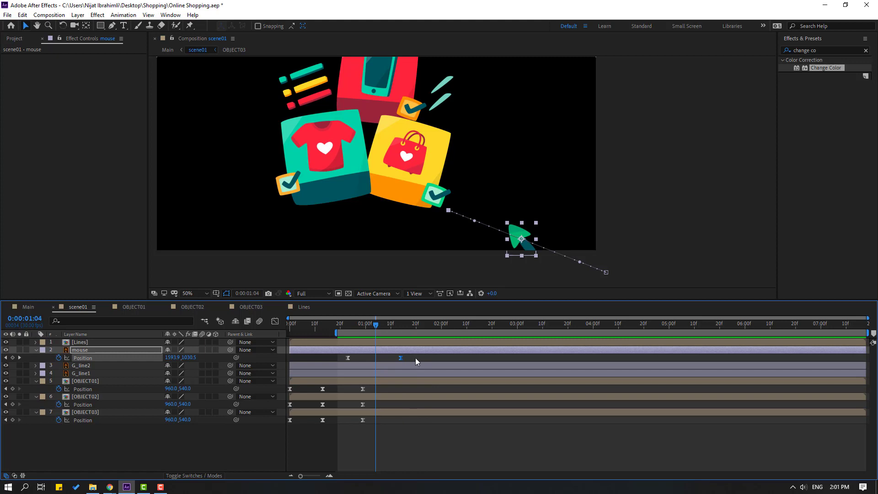
Step: Key the arrow's Rotation from 0:23 to a 5° tilt at 1:14, eased
key("shift+r")
left_click_drag(360, 325, 348, 325)
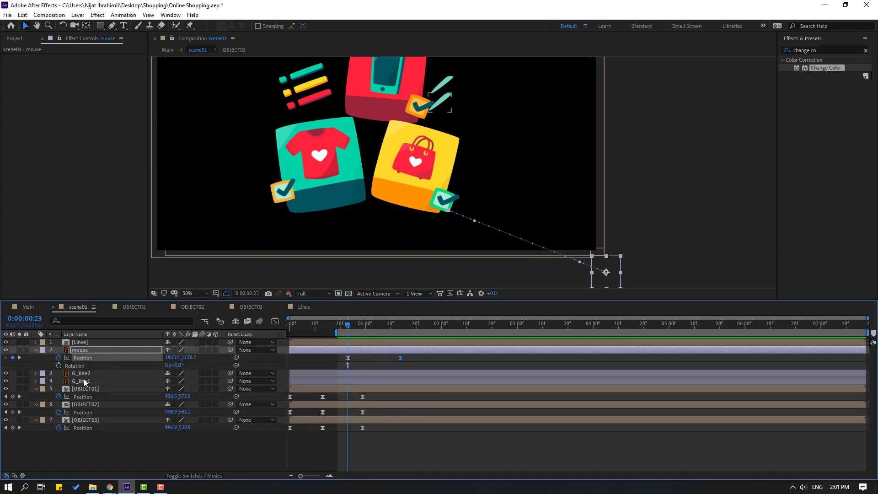
left_click(58, 366)
left_click_drag(409, 328, 401, 327)
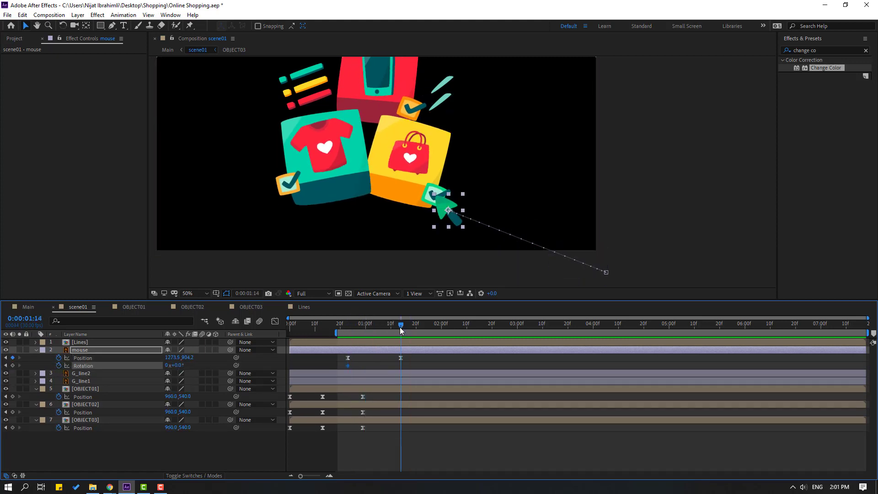
left_click_drag(174, 365, 180, 365)
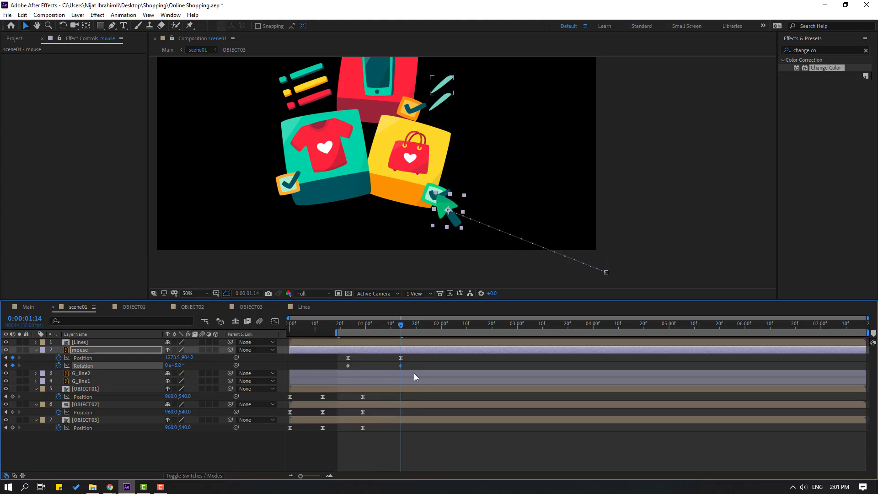
right_click(348, 365)
mouse_move(440, 359)
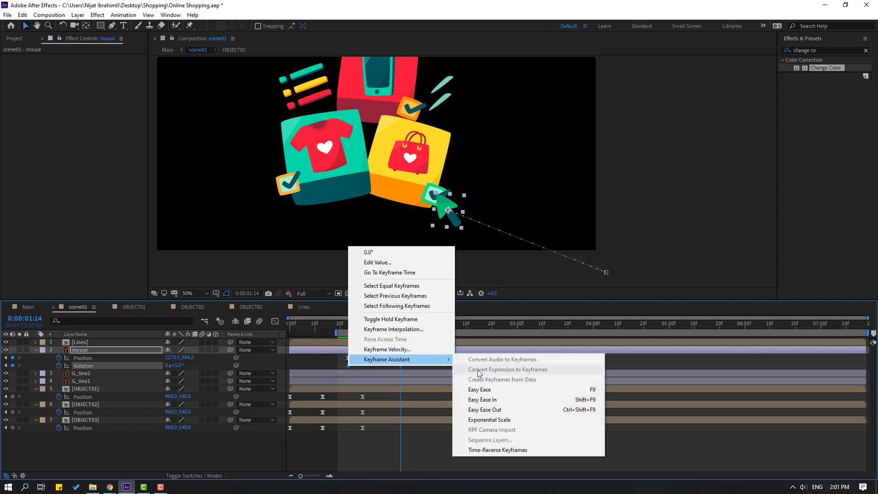
left_click(476, 388)
Step: In the Graph Editor, sharpen the Position speed curve to peak near 4000 px/sec
left_click_drag(406, 358, 346, 358)
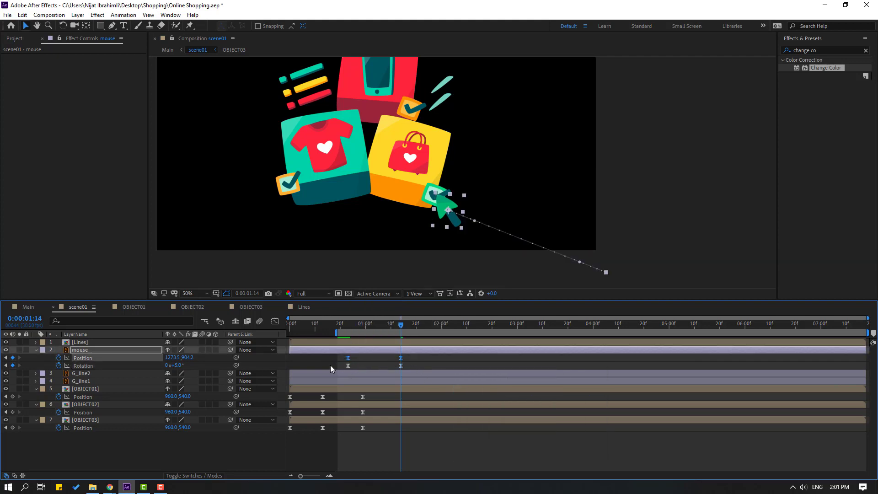
left_click(275, 321)
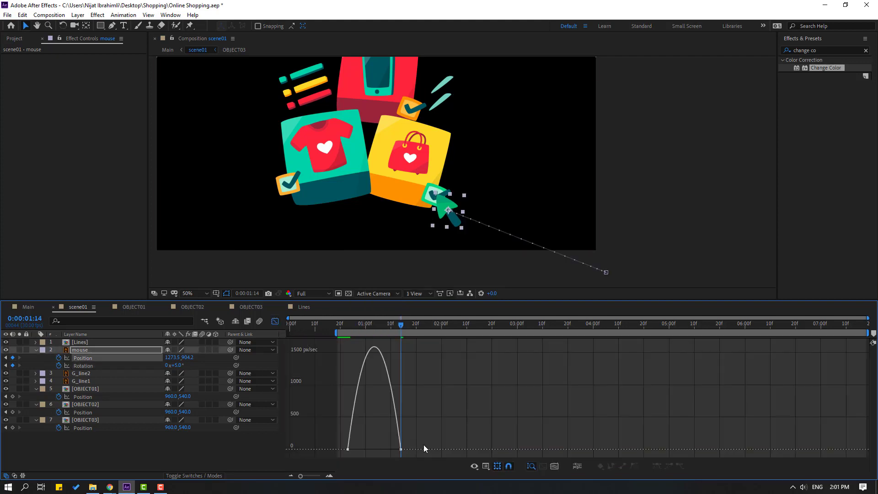
left_click_drag(424, 444, 370, 449)
key("space")
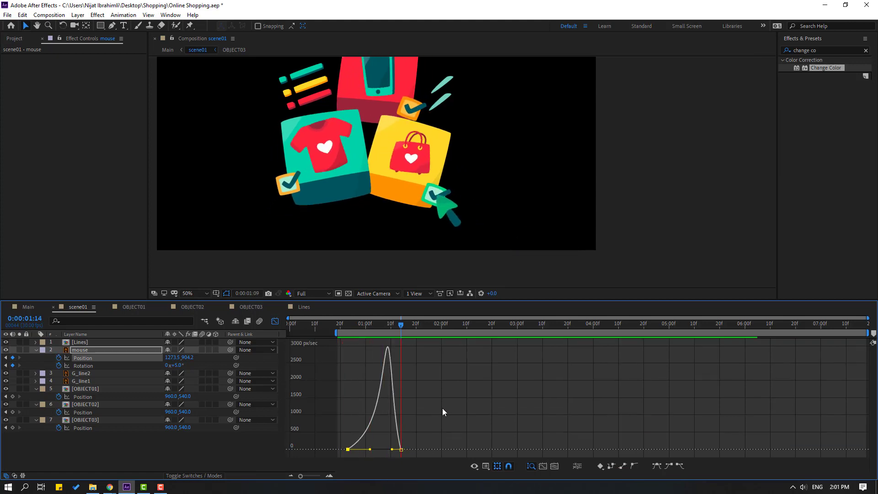
key("space")
left_click_drag(392, 449, 382, 449)
key("space")
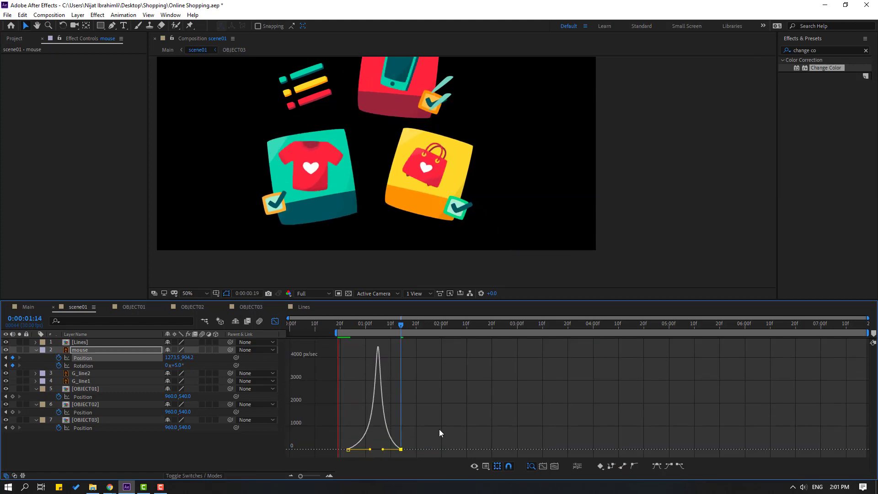
Step: Shift the mouse arrow's end keyframes later to about 2:06
left_click(275, 321)
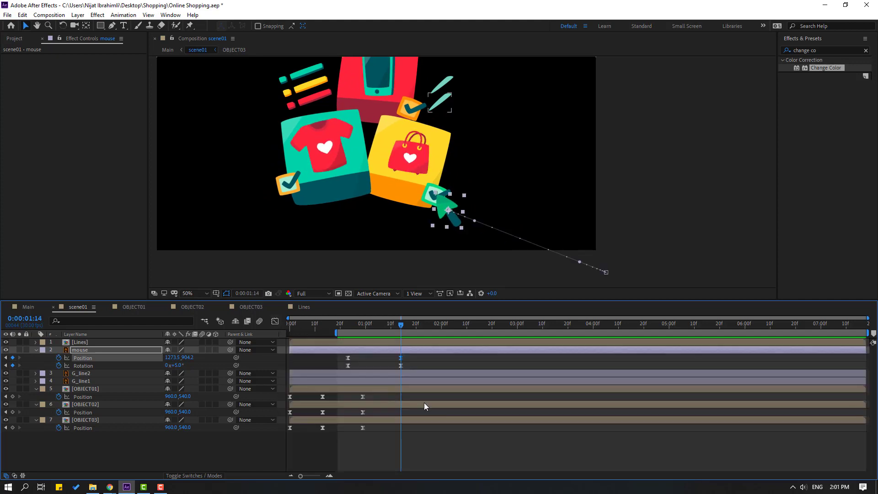
left_click_drag(400, 366, 454, 366)
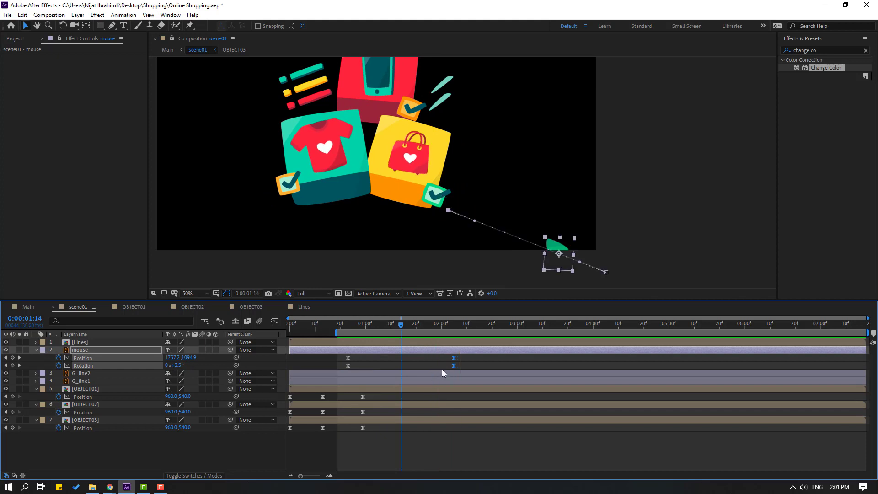
key("space")
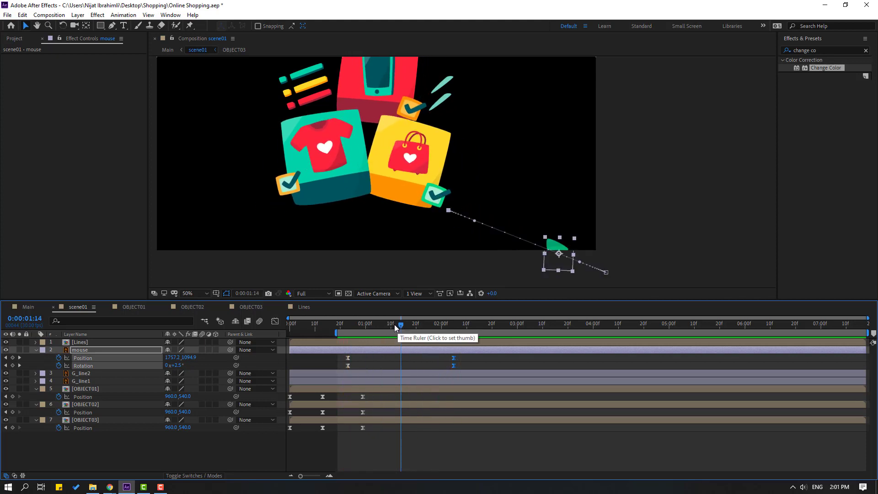
left_click(426, 361)
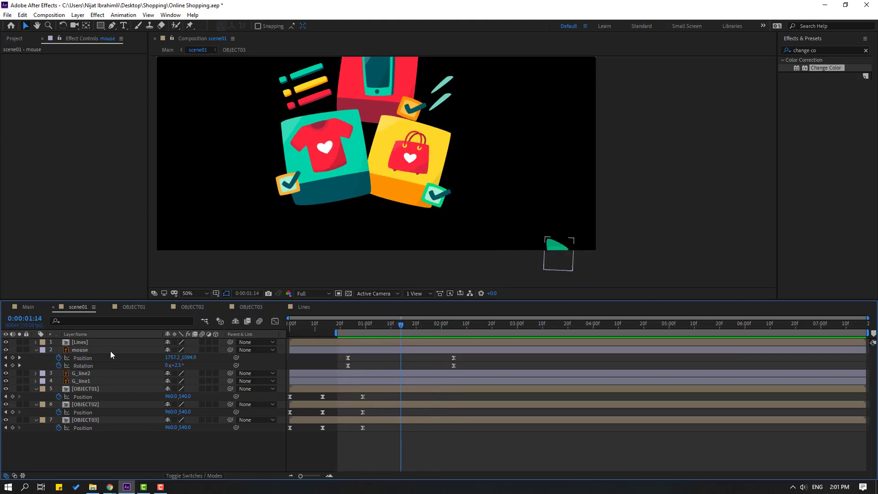
Step: Add a midway Position keyframe lower down and bend the motion path into a curve
left_click(83, 351)
left_click_drag(561, 260, 511, 274)
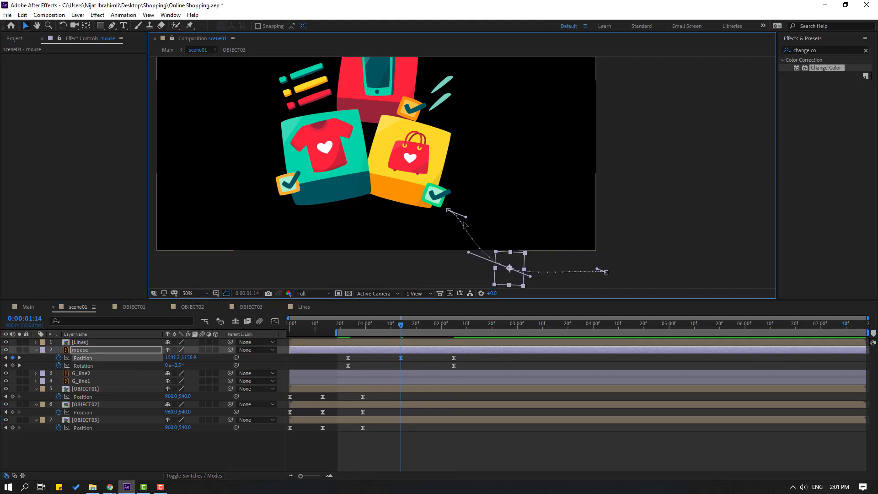
left_click_drag(468, 219, 455, 231)
left_click_drag(594, 271, 575, 277)
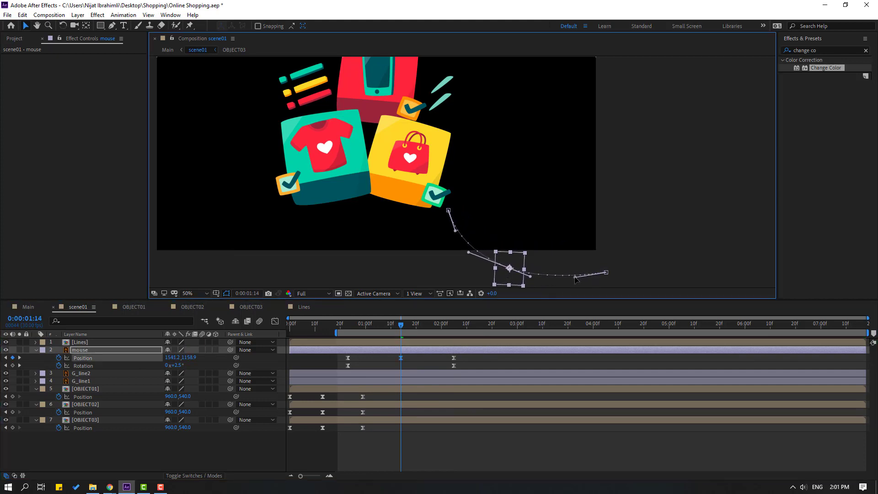
left_click_drag(449, 235, 455, 228)
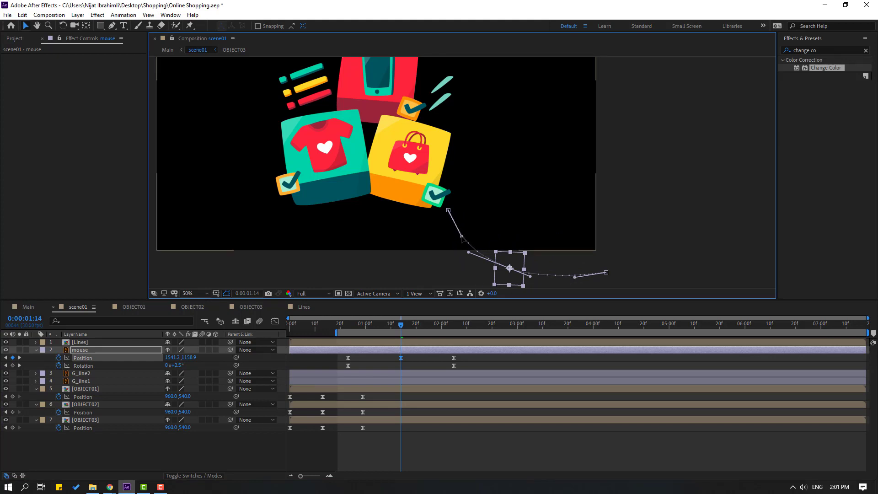
key("space")
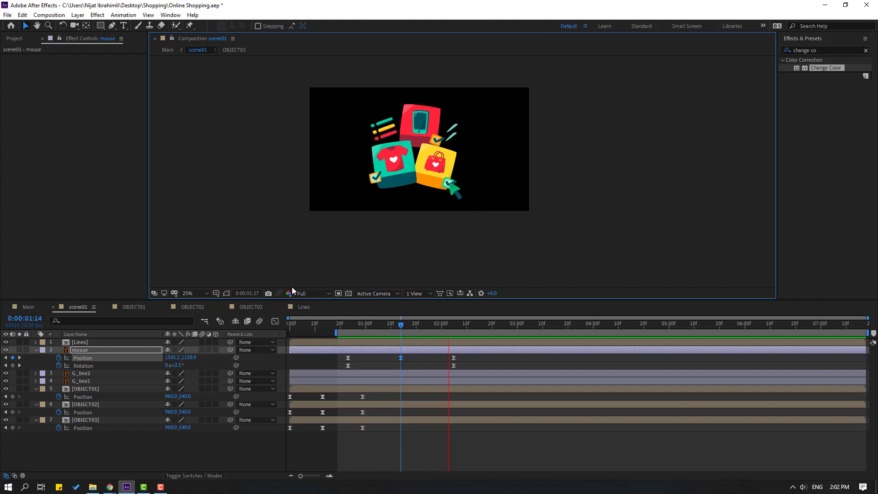
key("space")
key("space")
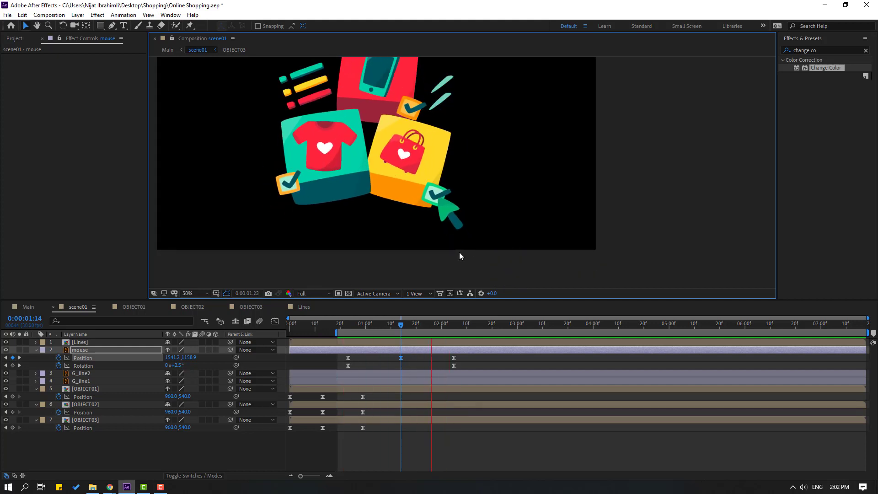
left_click_drag(402, 325, 456, 326)
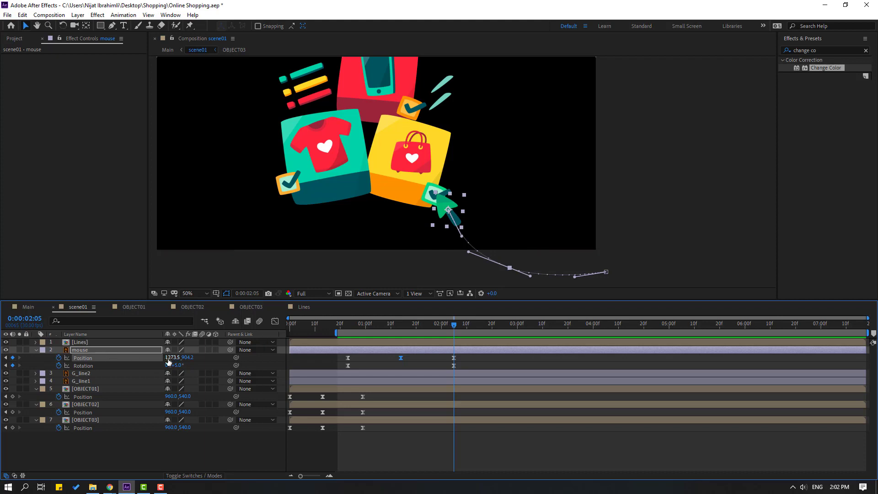
Step: Key the mouse arrow's Scale at 141% at 2:05 and shrink it at 2:11
key("shift+s")
left_click(58, 365)
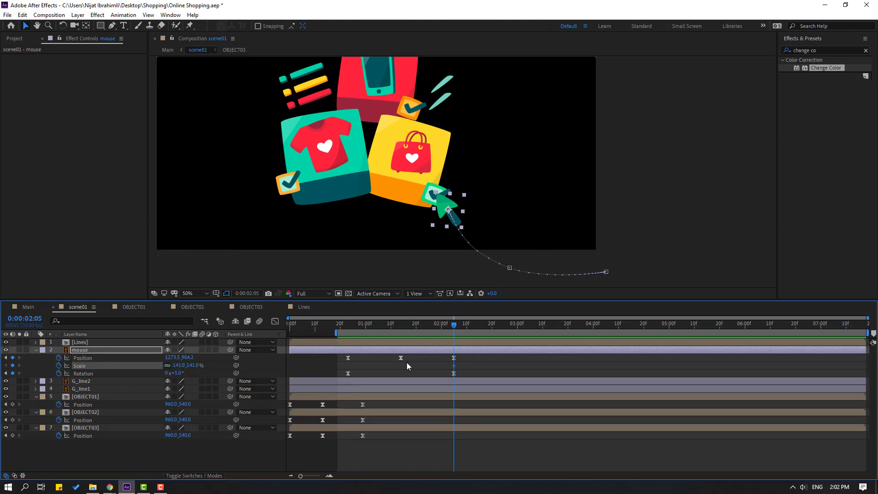
left_click(251, 294)
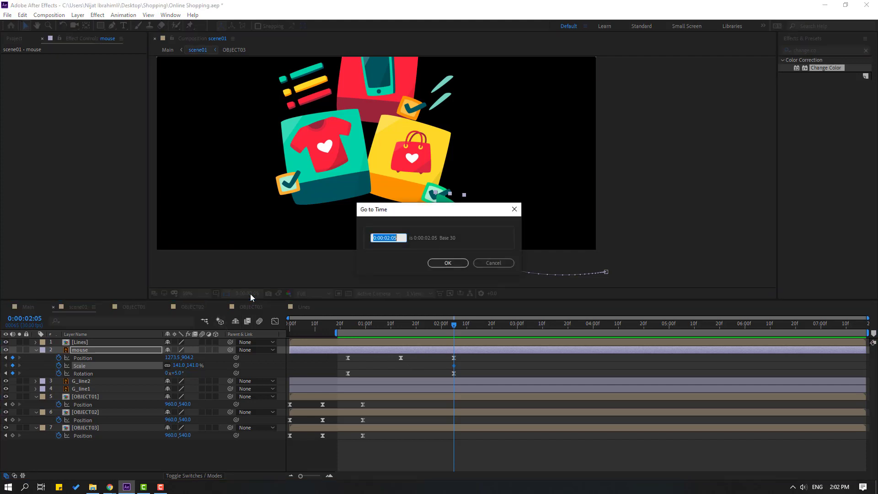
type("+6")
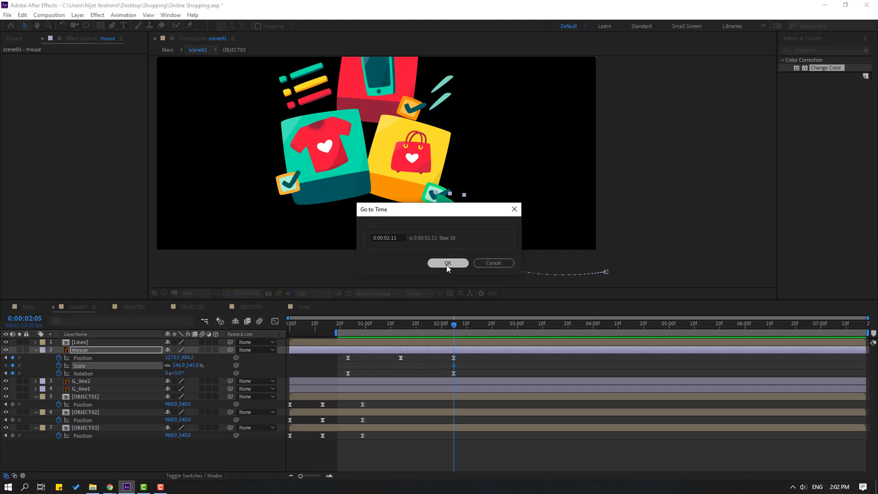
left_click(447, 264)
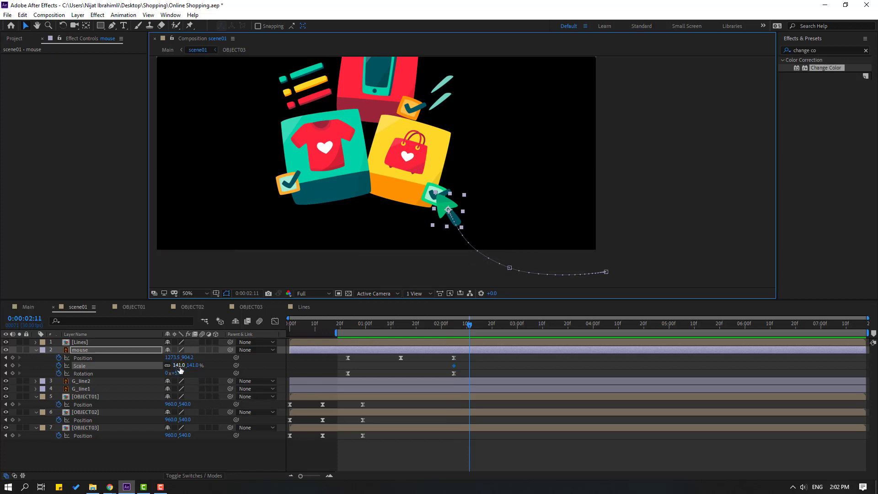
left_click_drag(179, 366, 168, 365)
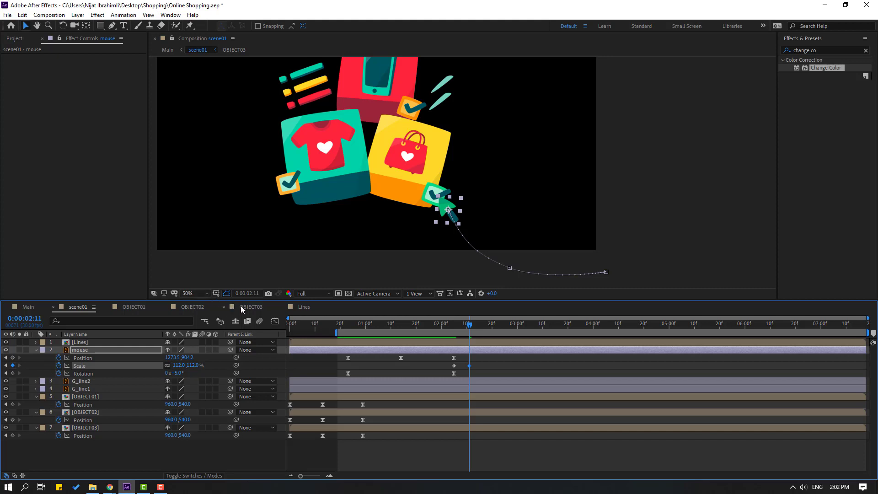
Step: Copy the 141% Scale keyframe to 2:17 and Easy Ease all three keys
left_click(244, 293)
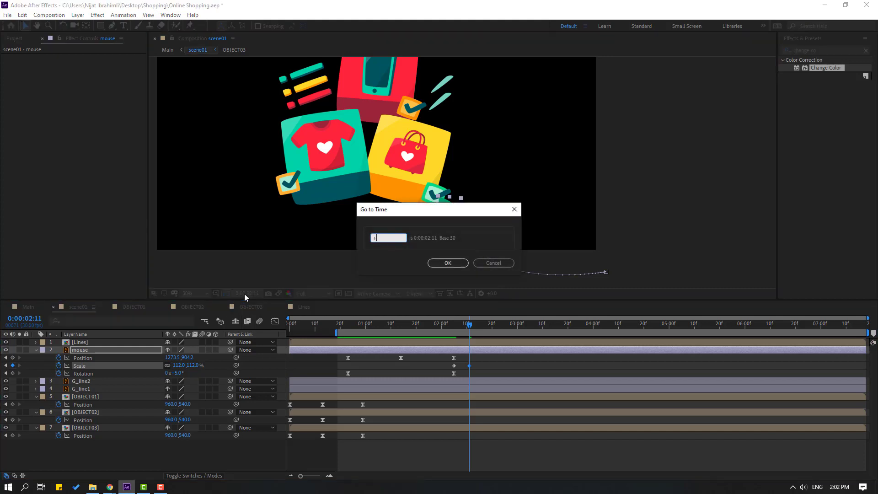
type("217")
left_click(443, 263)
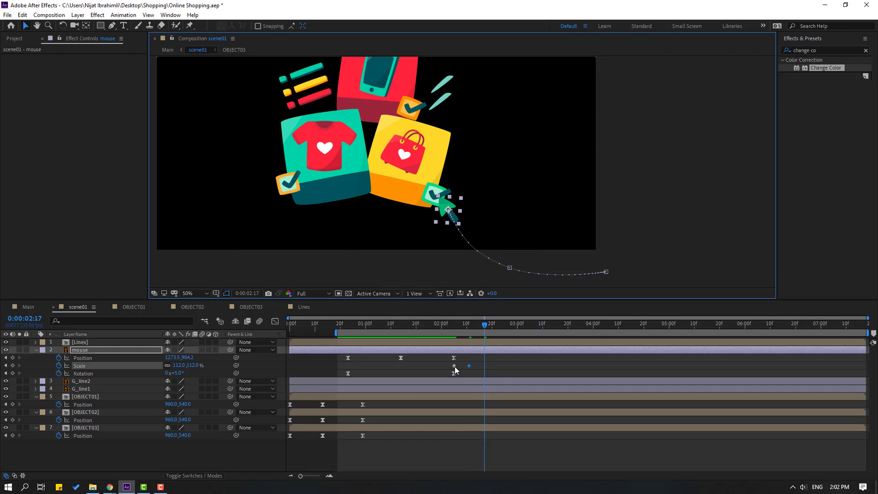
left_click(454, 365)
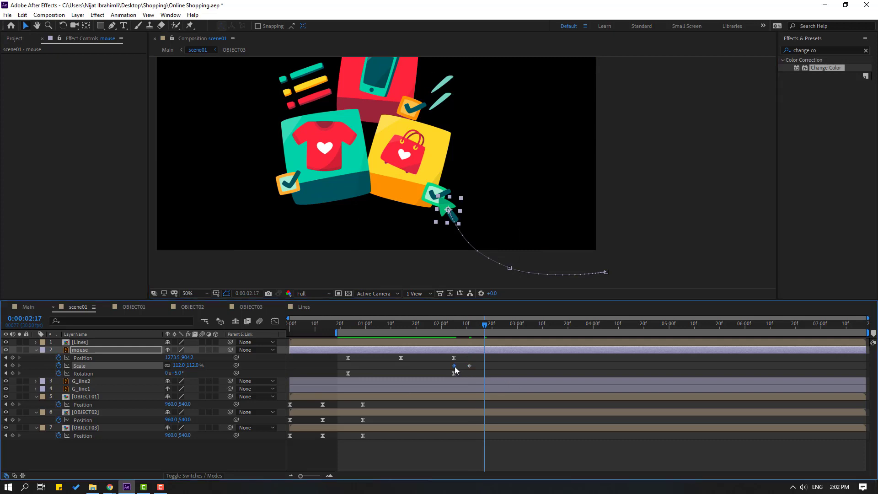
key("ctrl+c")
key("ctrl+v")
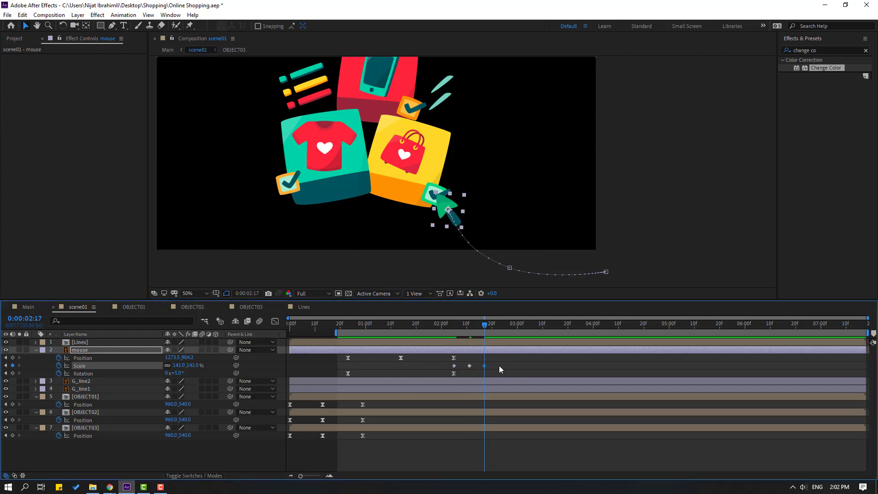
left_click_drag(499, 365, 451, 365)
right_click(454, 365)
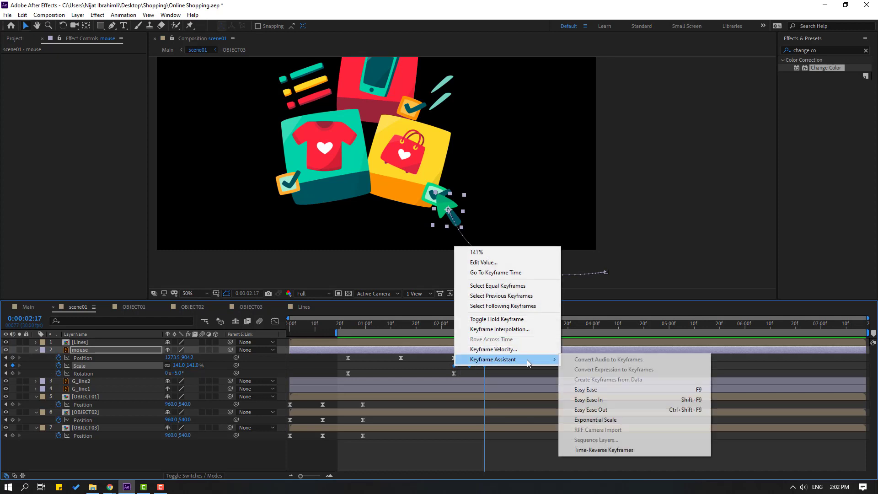
left_click(581, 386)
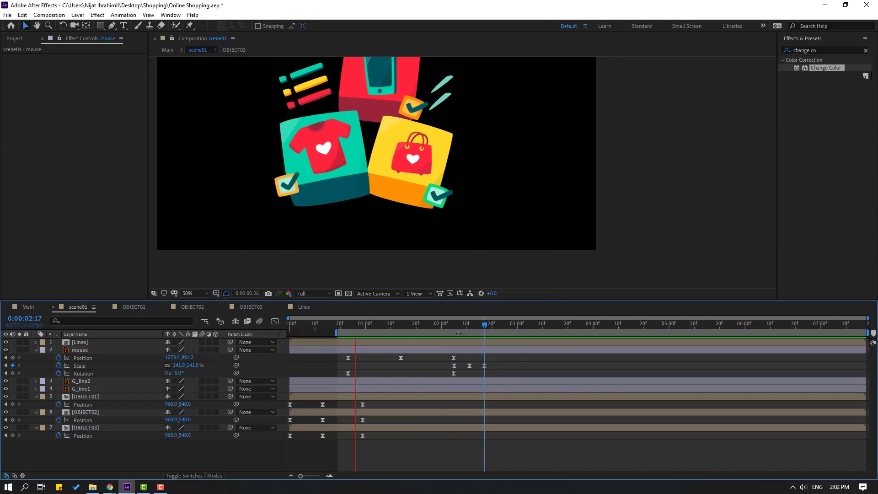
Step: Fine-tune the middle Scale keyframe to 119% at 2:11 and preview the pulse
left_click_drag(460, 325, 469, 329)
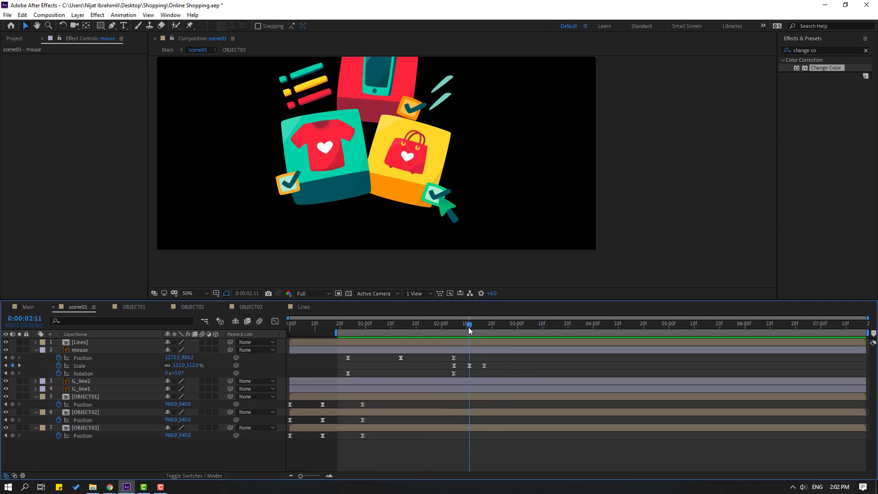
left_click(470, 366)
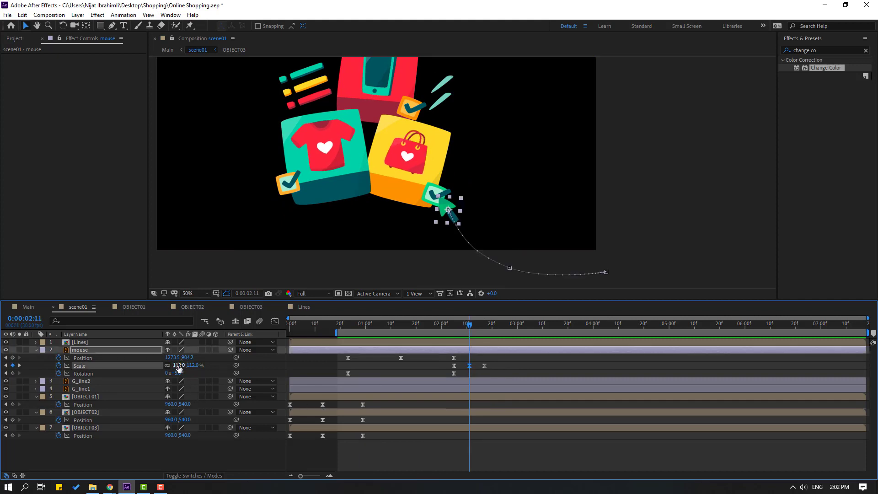
left_click_drag(179, 369, 175, 366)
key("space")
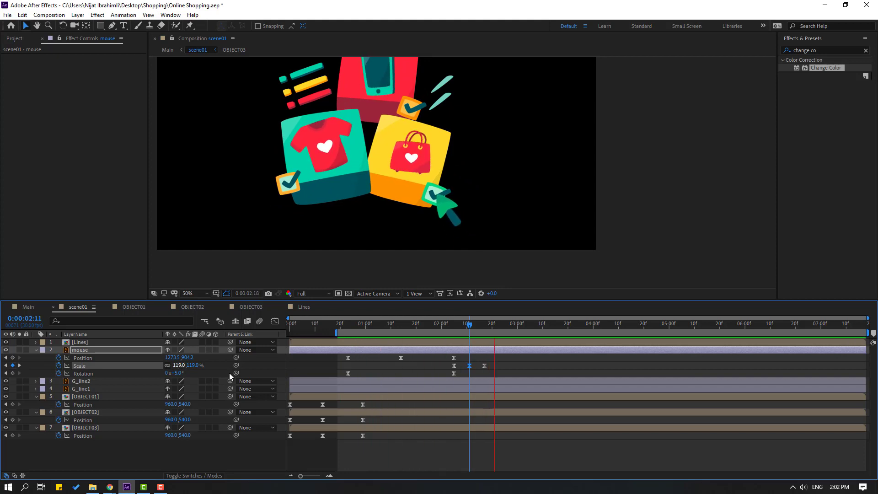
left_click_drag(466, 328, 453, 326)
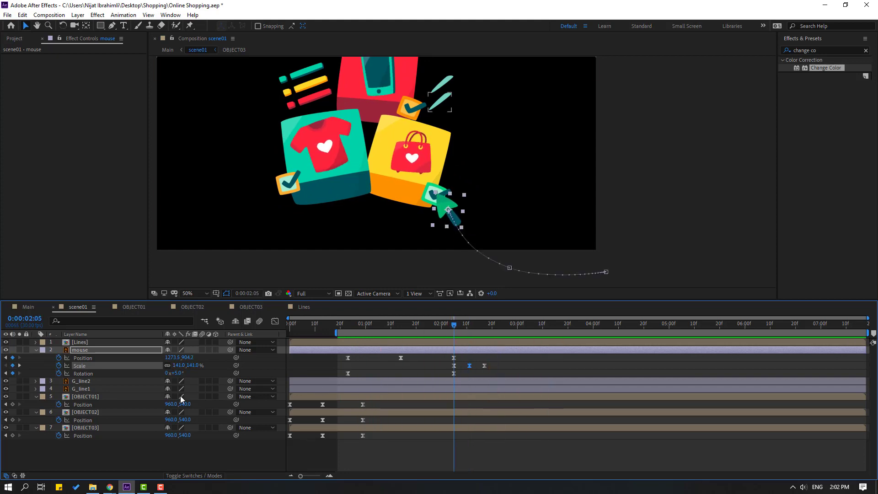
Step: Key OBJECT02's Scale at 2:05 and set it to 95% at 2:11
left_click(85, 413)
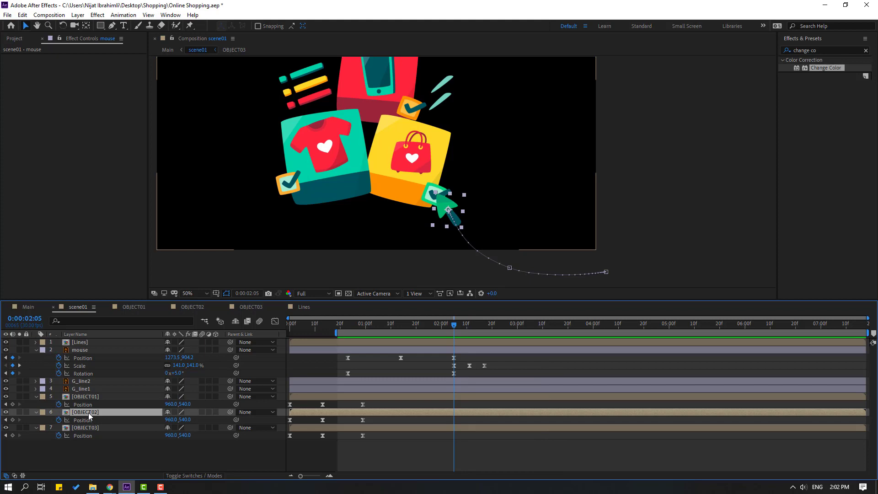
left_click(5, 412)
left_click(5, 413)
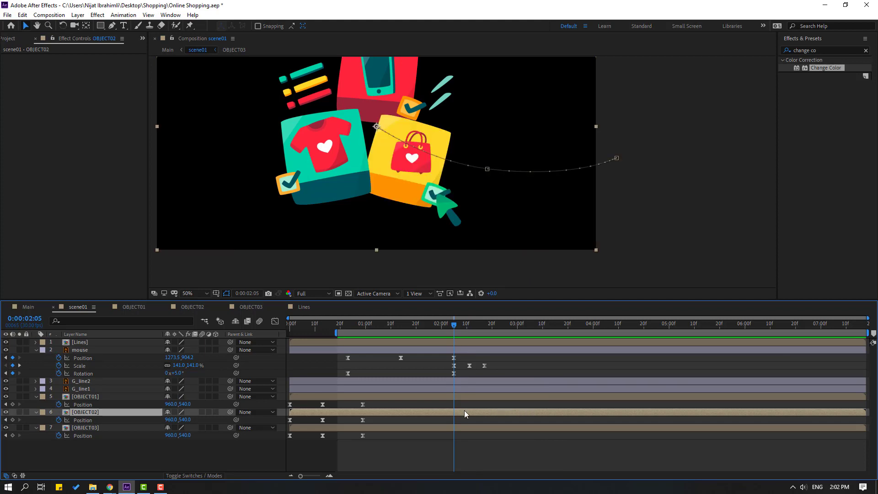
key("shift+s")
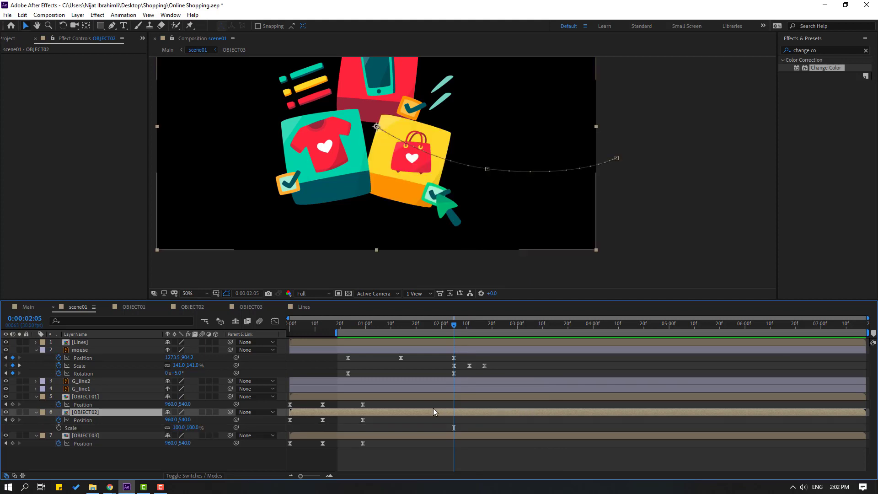
left_click(58, 428)
left_click_drag(462, 326, 470, 329)
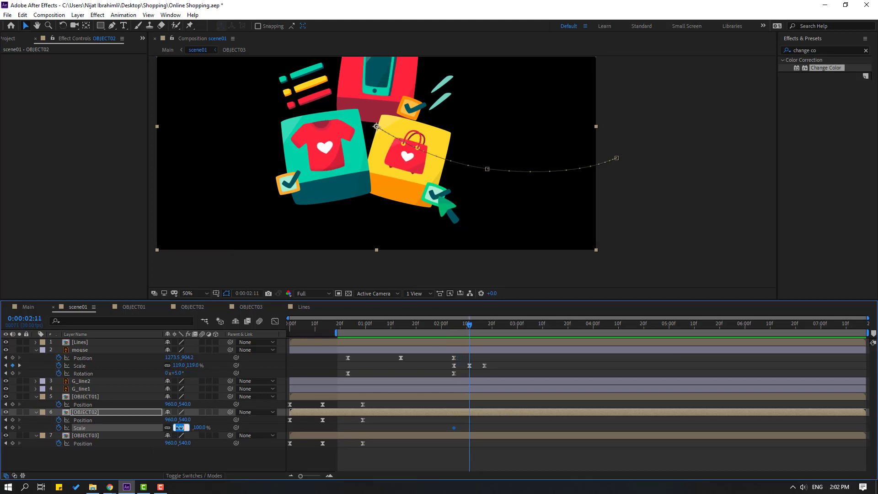
left_click(181, 427)
type("95")
key("Return")
Step: Copy OBJECT02's 100% Scale keyframe to 2:17 and Easy Ease the keys
left_click_drag(477, 326, 485, 327)
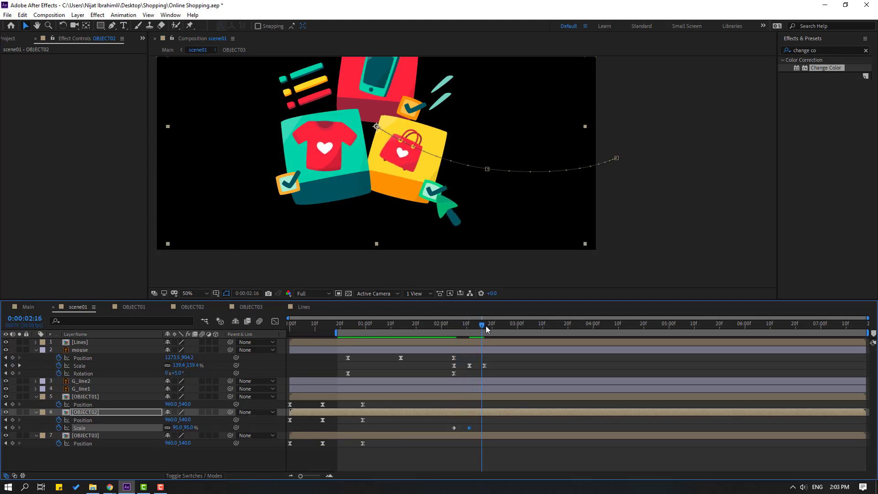
left_click(455, 428)
key("ctrl+c")
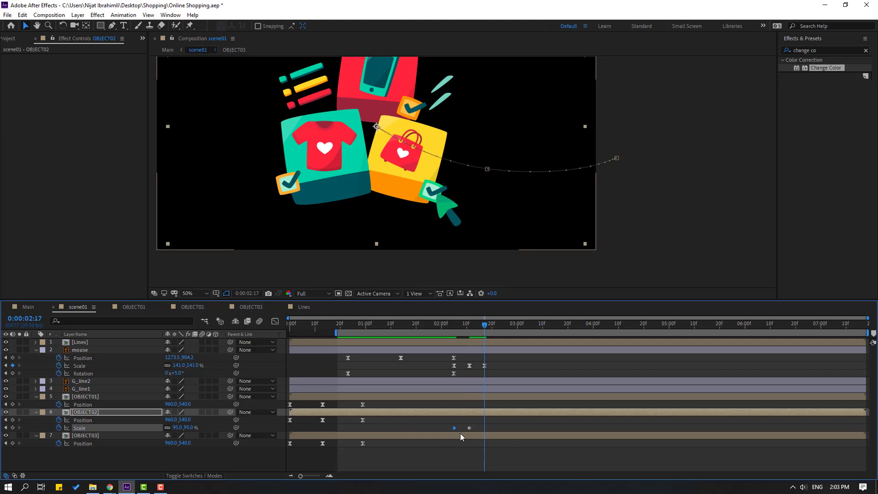
key("ctrl+v")
right_click(454, 428)
mouse_move(504, 422)
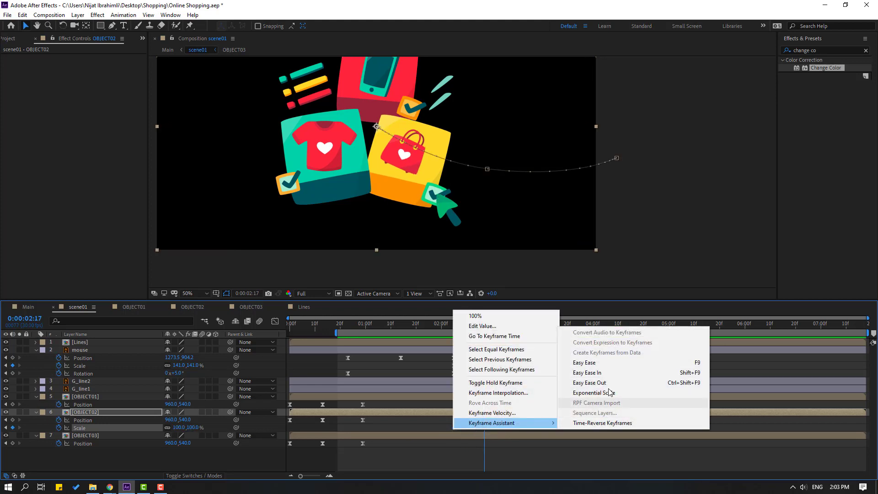
left_click(589, 364)
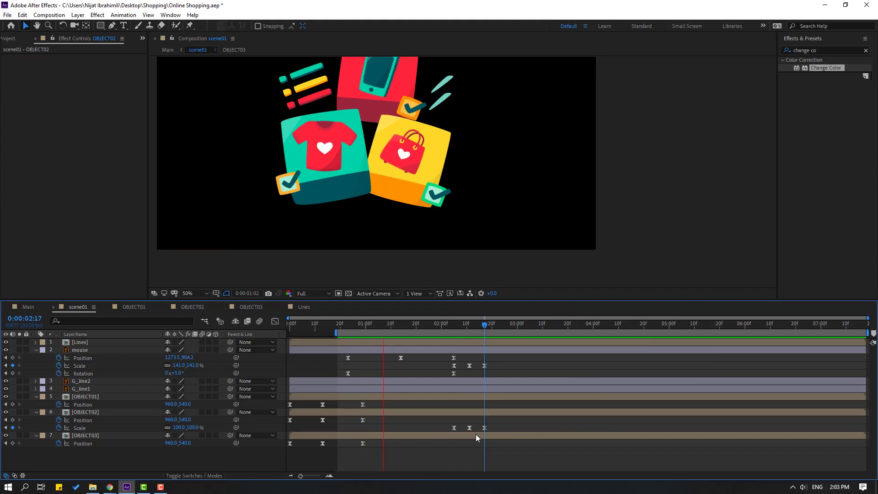
Step: Start the work area at 2:00 and nudge OBJECT02's Scale keyframes two frames later
key("space")
left_click_drag(334, 334, 440, 333)
left_click_drag(494, 454, 459, 429)
key("space")
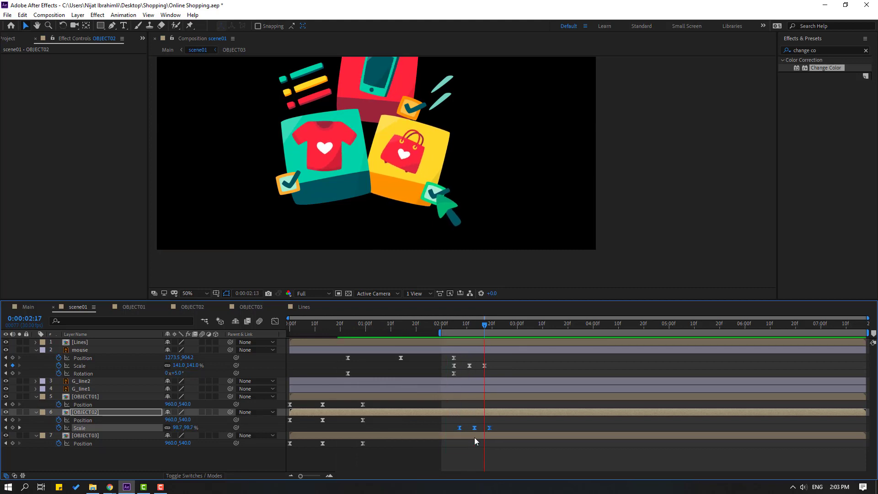
key("space")
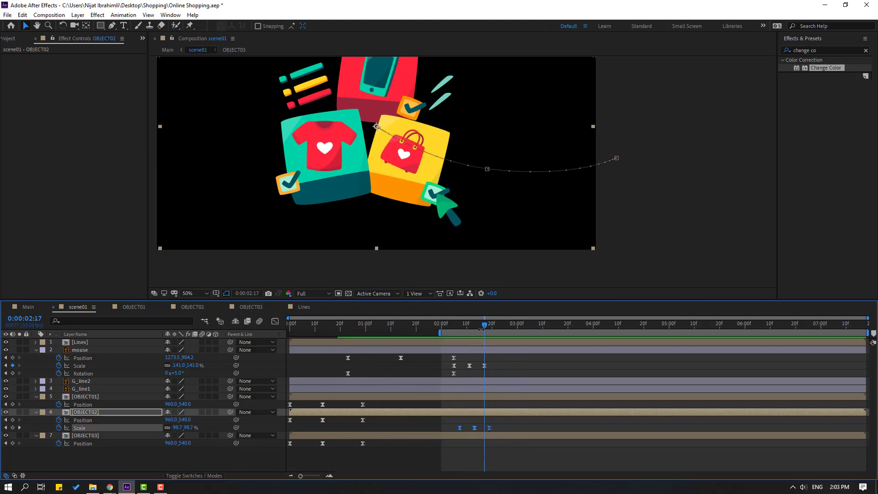
Step: Set OBJECT02's middle Scale keyframe at 2:13 to 97% and preview the pulse
left_click(477, 325)
left_click_drag(476, 325, 475, 324)
left_click(490, 455)
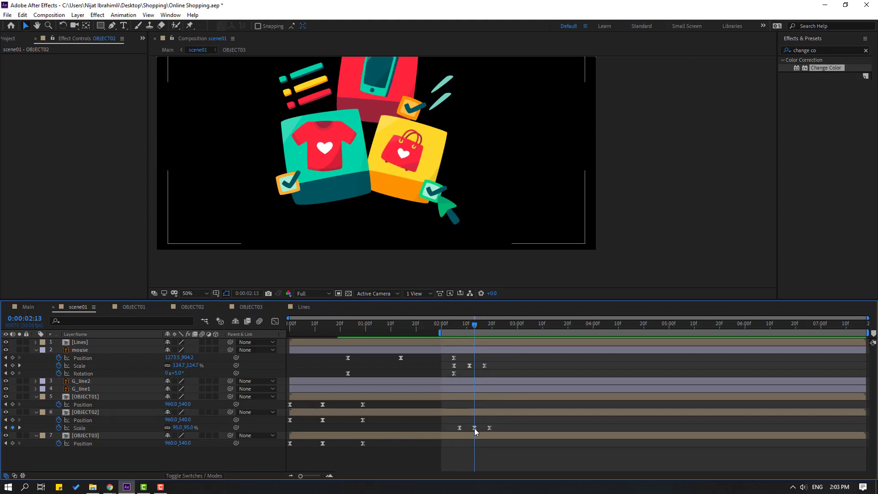
left_click(474, 429)
left_click(178, 427)
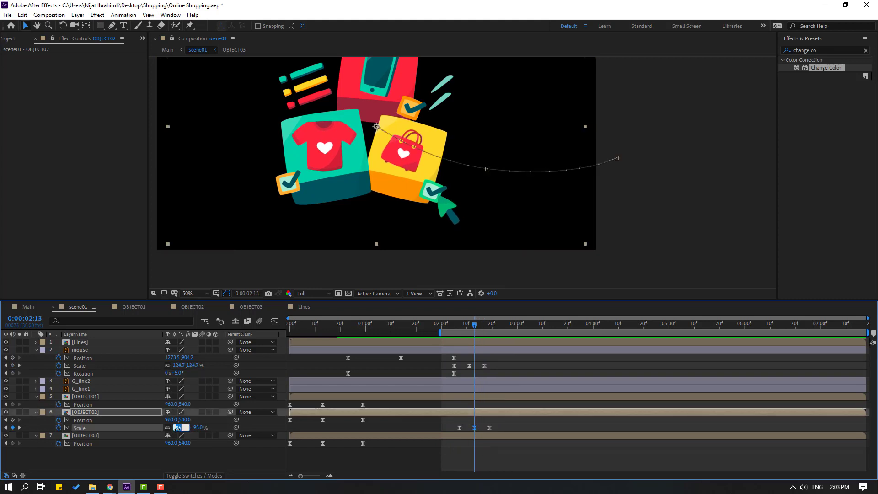
type("97")
key("Return")
key("space")
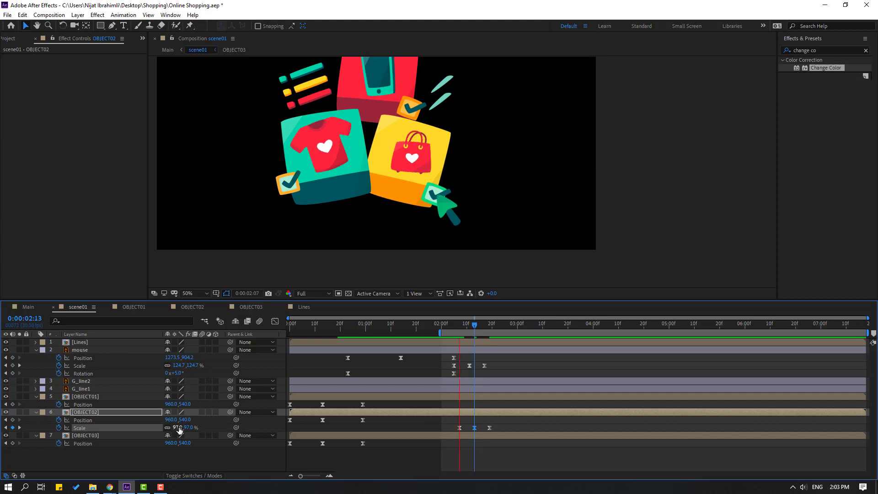
scroll(378, 210, "down", 1)
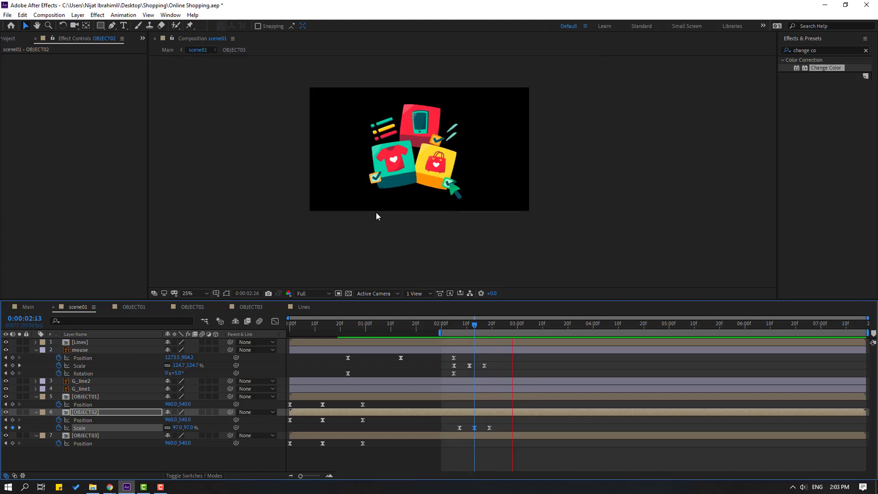
scroll(374, 216, "up", 1)
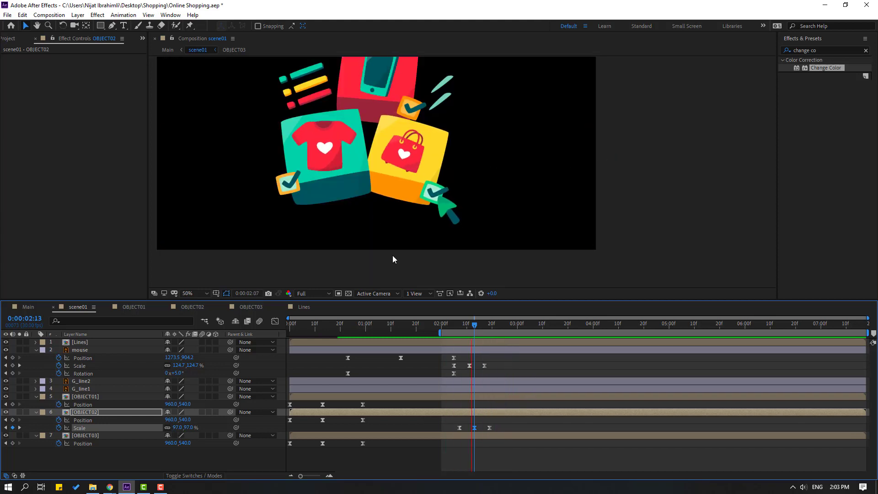
left_click(450, 324)
Step: Add a mouse Position keyframe at 0:00:02:25
left_click_drag(455, 325, 504, 325)
left_click(92, 350)
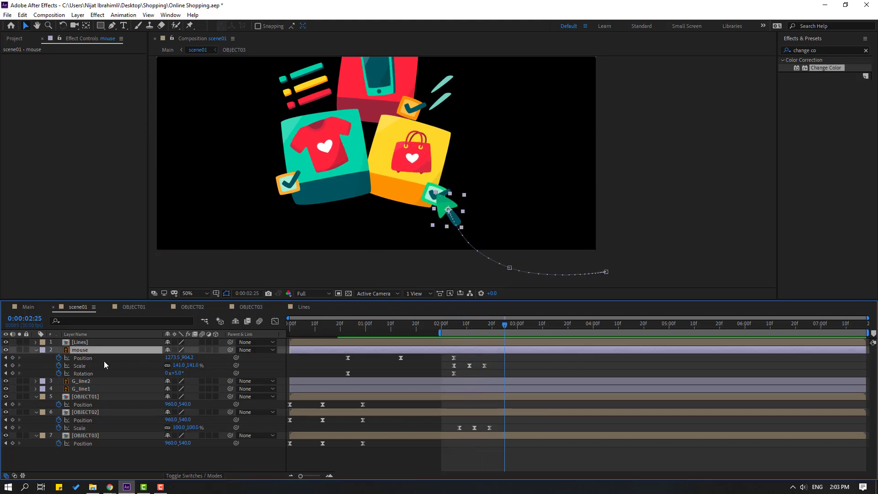
left_click(13, 358)
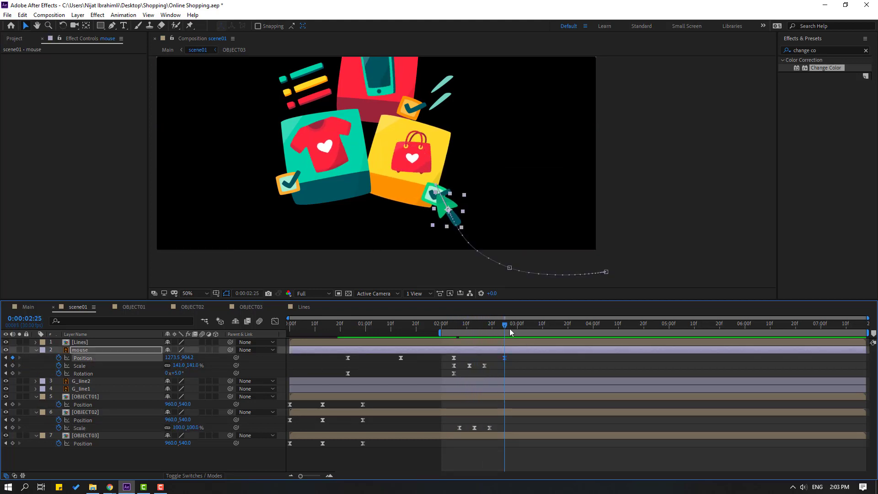
Step: At 3:16, move the mouse arrow onto the teal T-shirt box, then delay that keyframe to about 3:22
left_click_drag(506, 325, 556, 325)
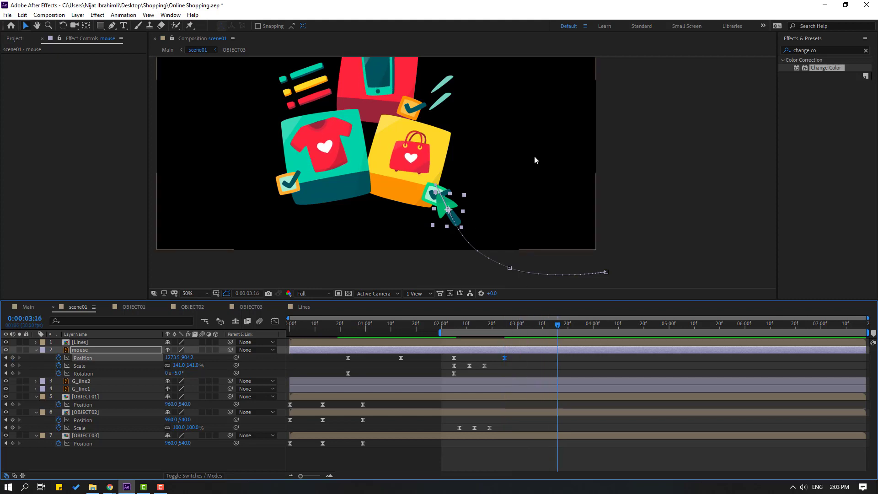
key("h")
left_click_drag(535, 161, 526, 172)
key("v")
left_click_drag(433, 231, 283, 223)
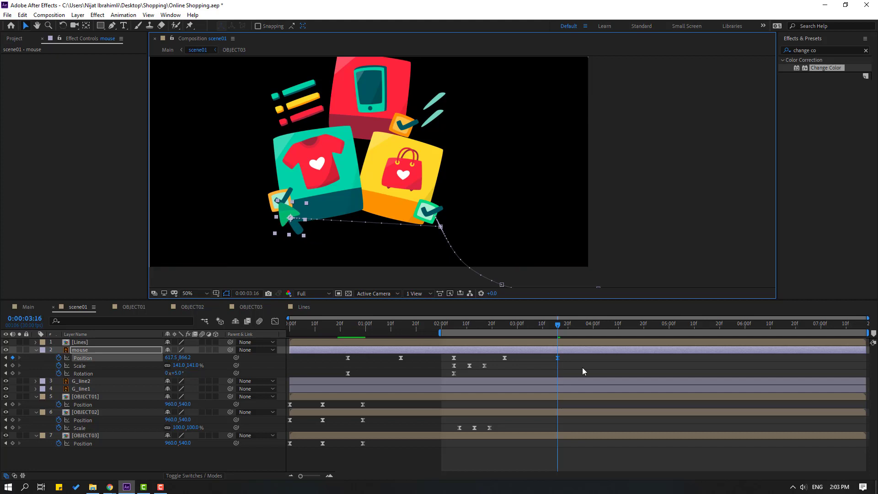
left_click_drag(572, 358, 499, 361)
key("space")
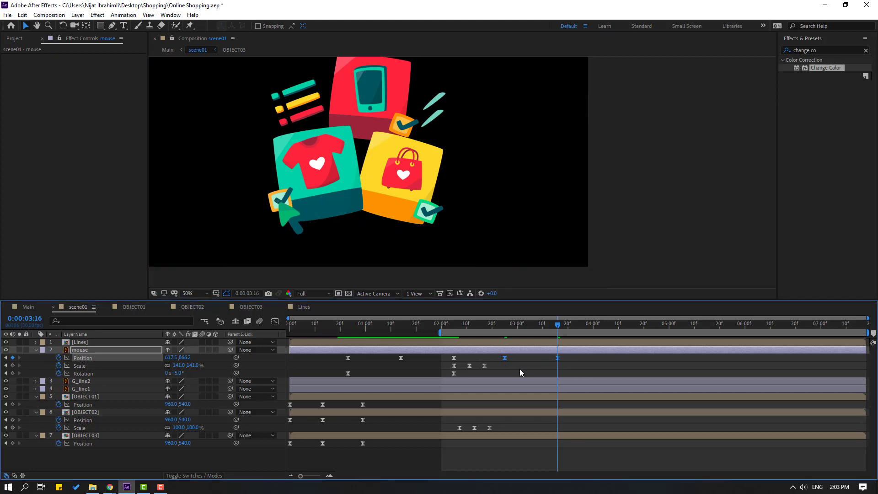
left_click(549, 358)
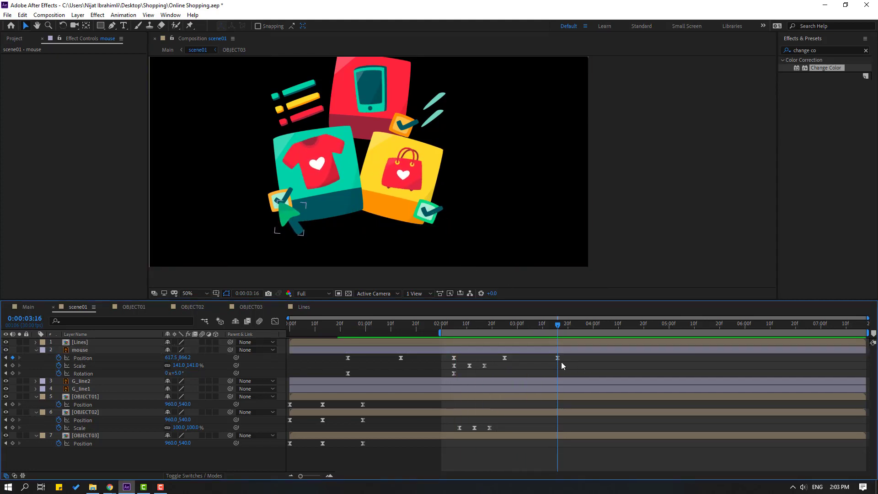
left_click_drag(558, 358, 497, 362)
Step: Increase the 03:00 keyframe's outgoing influence to about 55.5% in the Graph Editor and preview
left_click(276, 322)
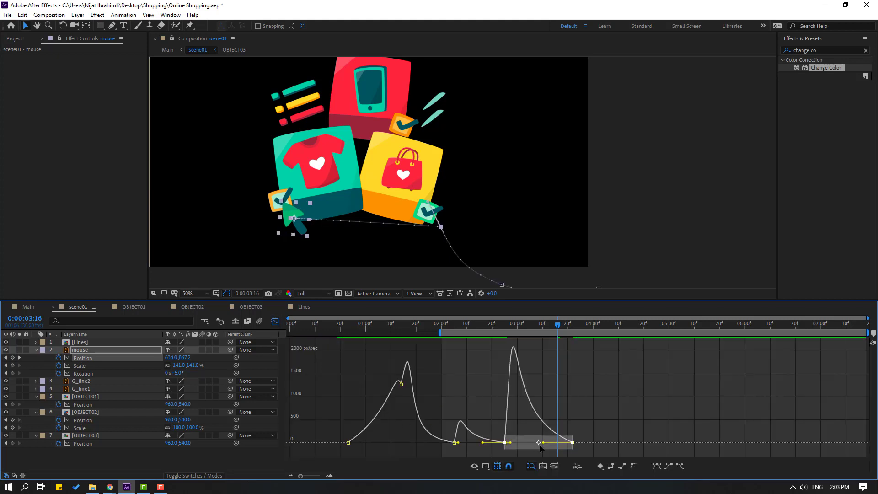
left_click_drag(509, 443, 531, 452)
key("space")
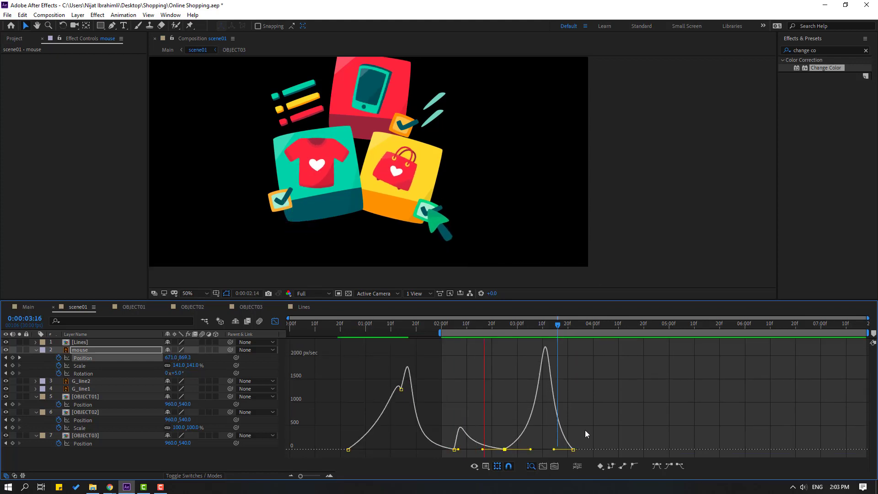
key("space")
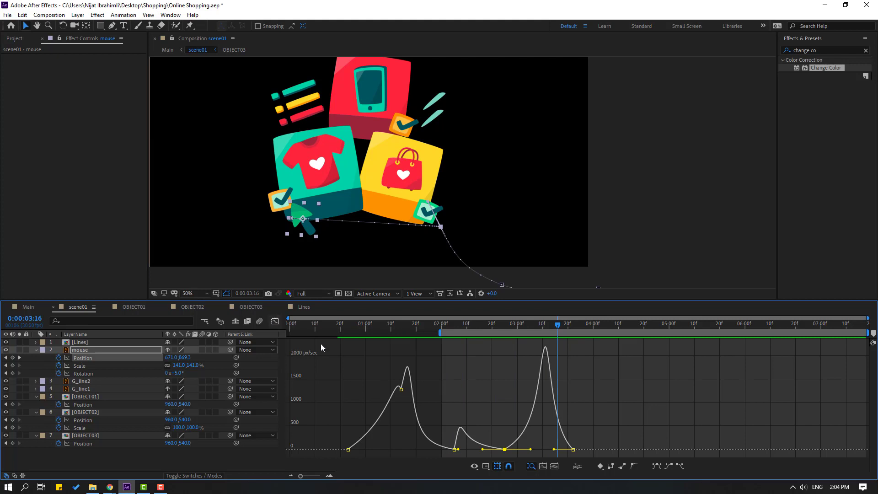
key("shift+F3")
left_click_drag(551, 330, 539, 329)
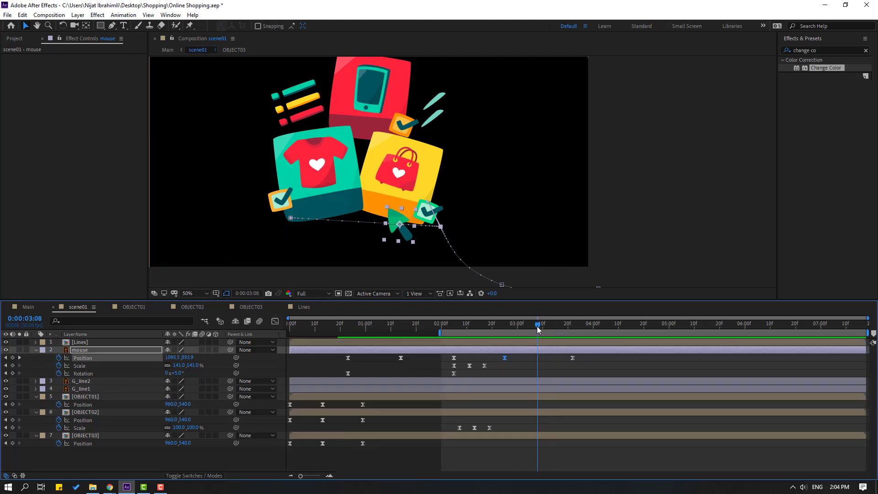
Step: At 3:08, dip the arrow down-left and pull Bezier handles into a smooth arc beneath the boxes
left_click_drag(393, 229, 363, 253)
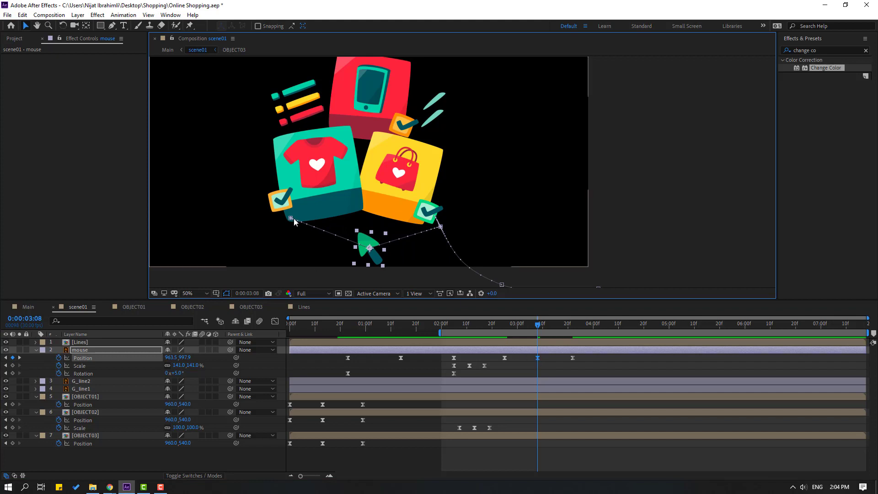
left_click(528, 324)
left_click_drag(587, 355, 506, 368)
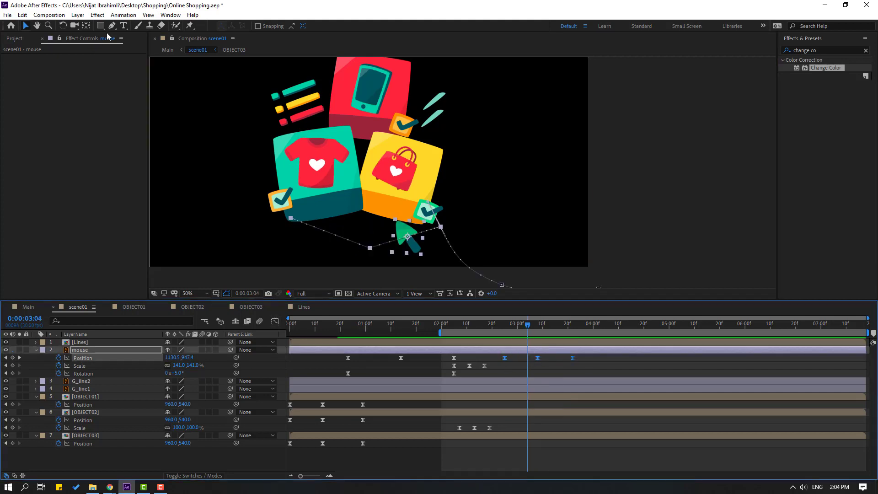
left_click_drag(113, 24, 161, 56)
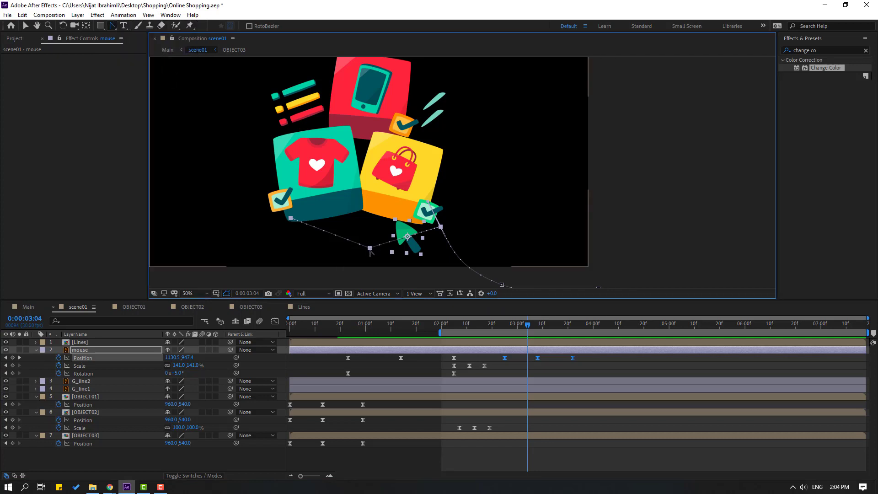
left_click_drag(369, 247, 321, 244)
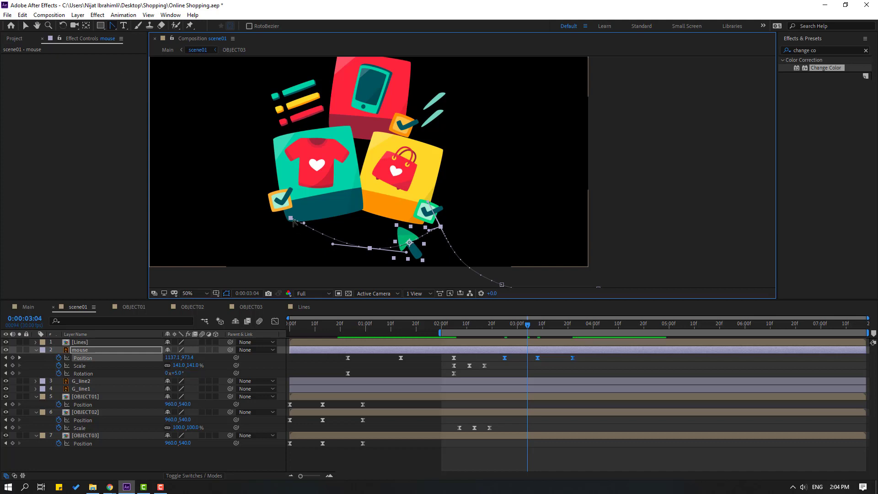
left_click_drag(292, 219, 300, 237)
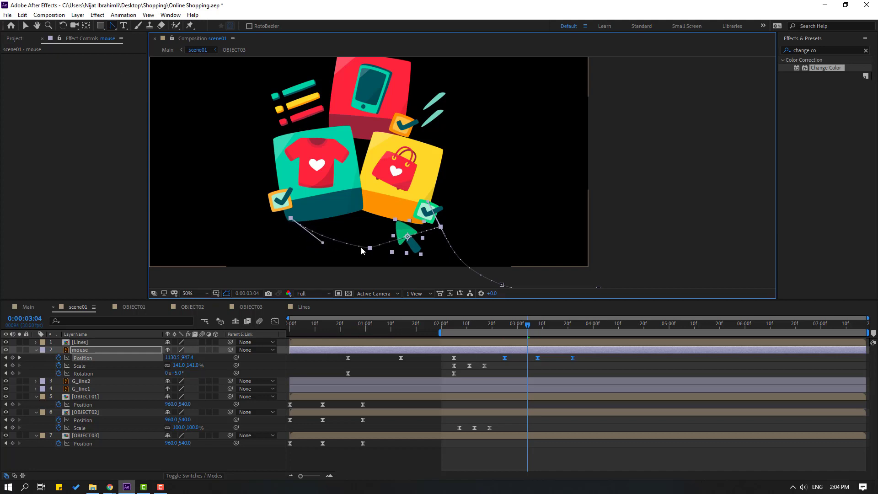
key("space")
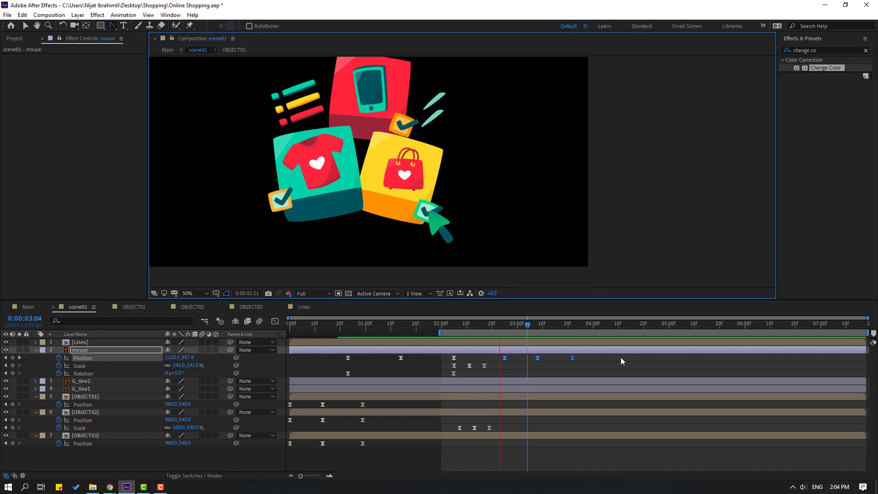
key("space")
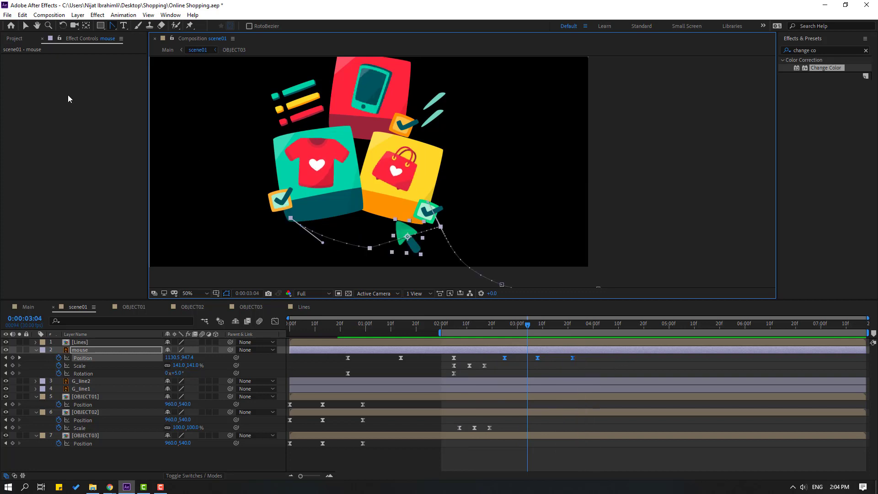
left_click(26, 28)
Step: Key the arrow's Rotation at 2:25, -35° at 3:08 and 6° at 3:22, then preview
left_click(6, 358)
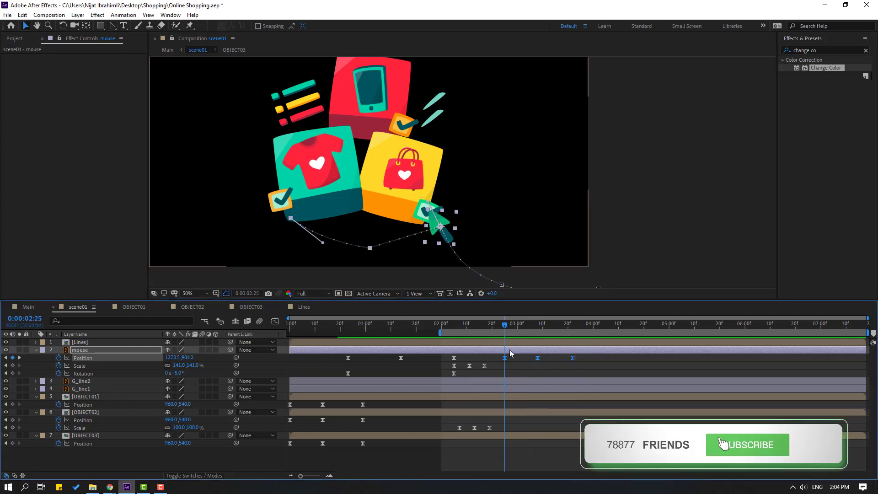
left_click(12, 373)
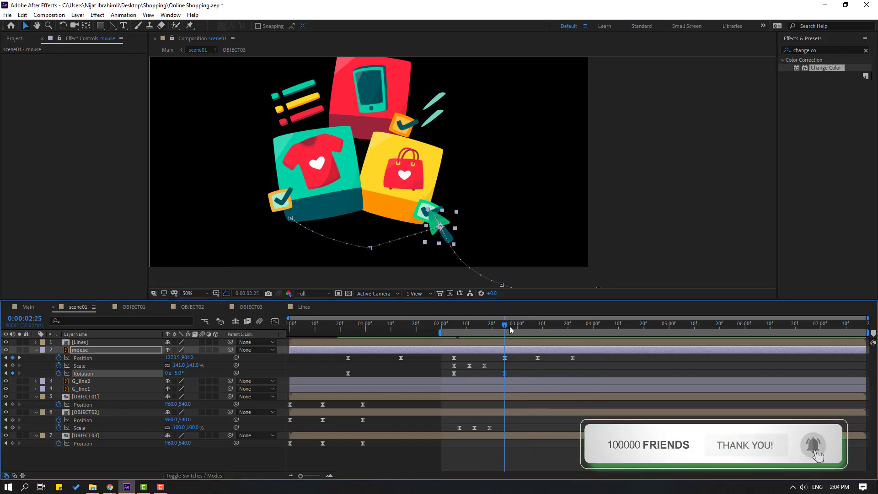
left_click_drag(509, 325, 537, 325)
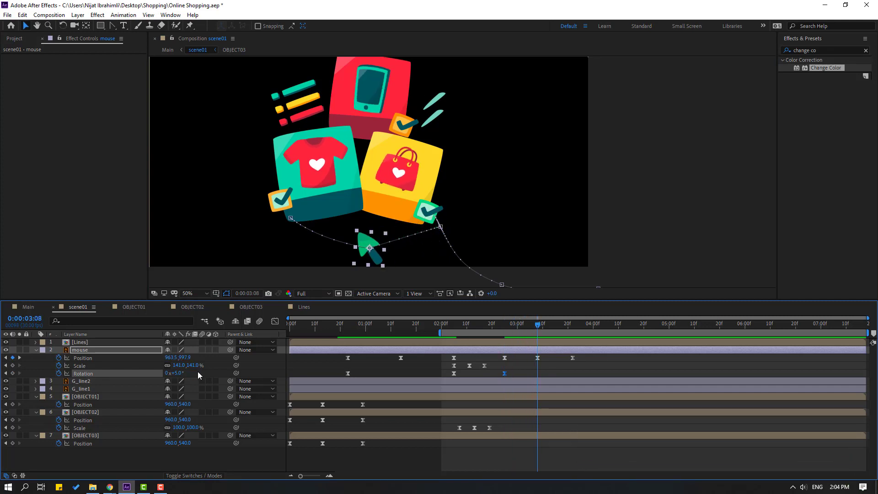
left_click_drag(179, 378, 163, 378)
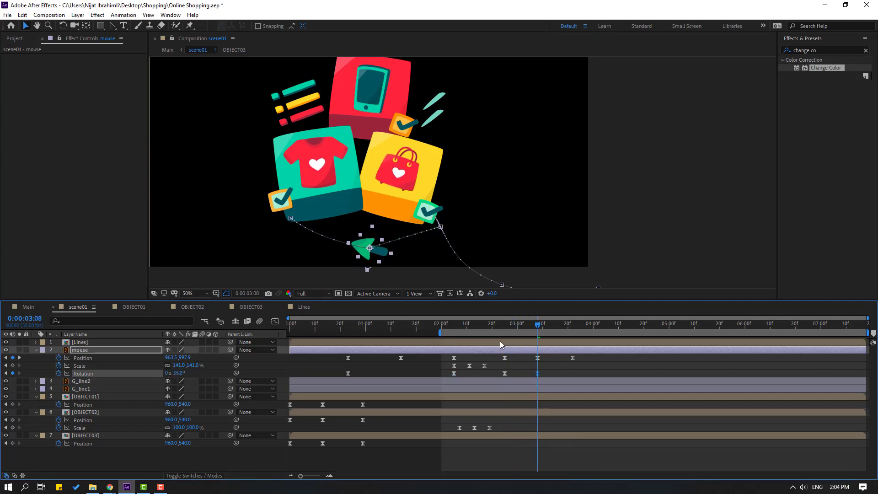
left_click_drag(498, 326, 573, 325)
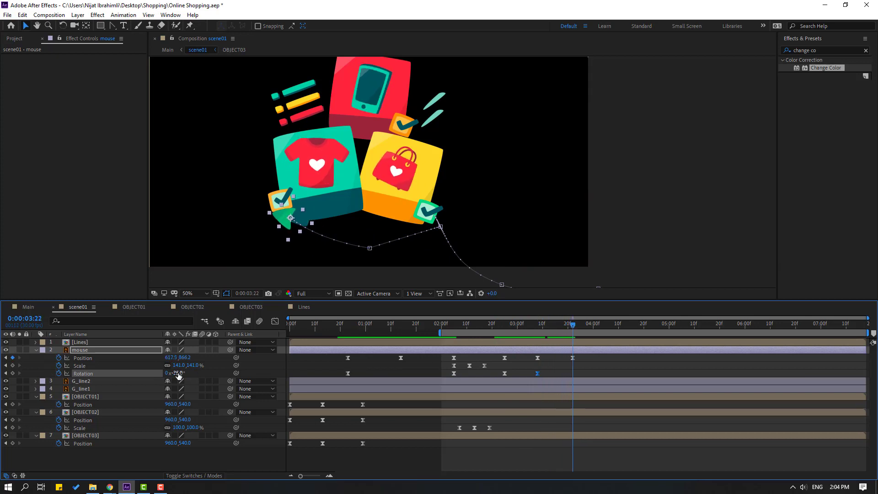
left_click_drag(178, 375, 190, 372)
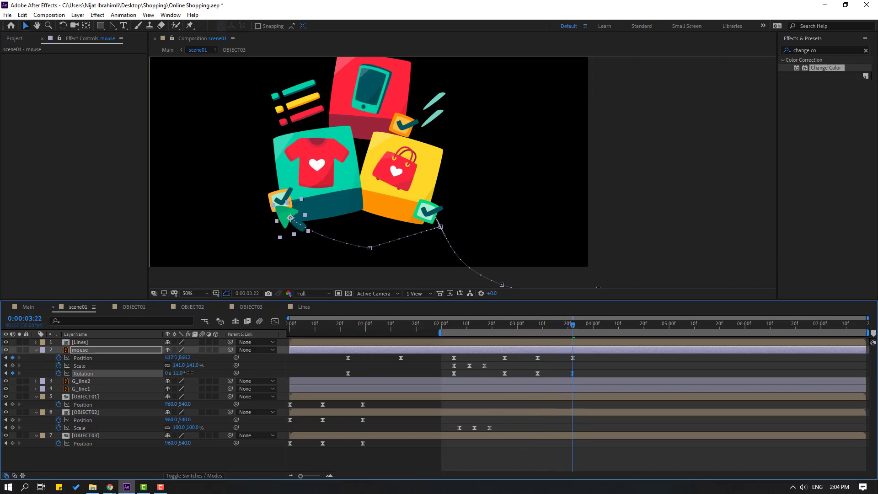
left_click(597, 368)
key("space")
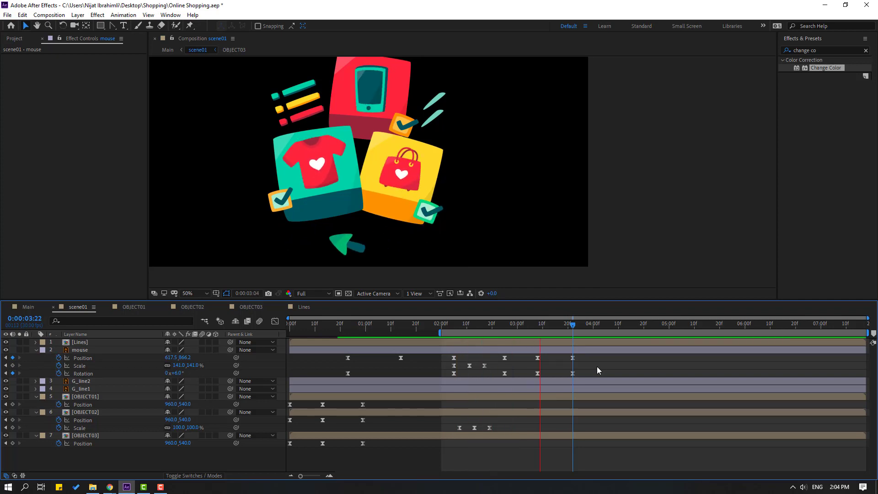
left_click(574, 367)
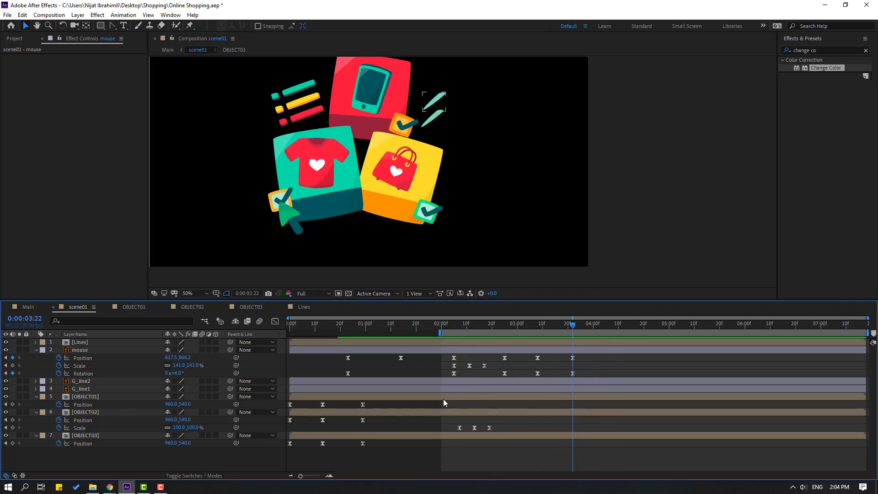
Step: Copy the arrow's three Scale keyframes and paste them starting at 0:00:03:25
left_click_drag(493, 367, 450, 372)
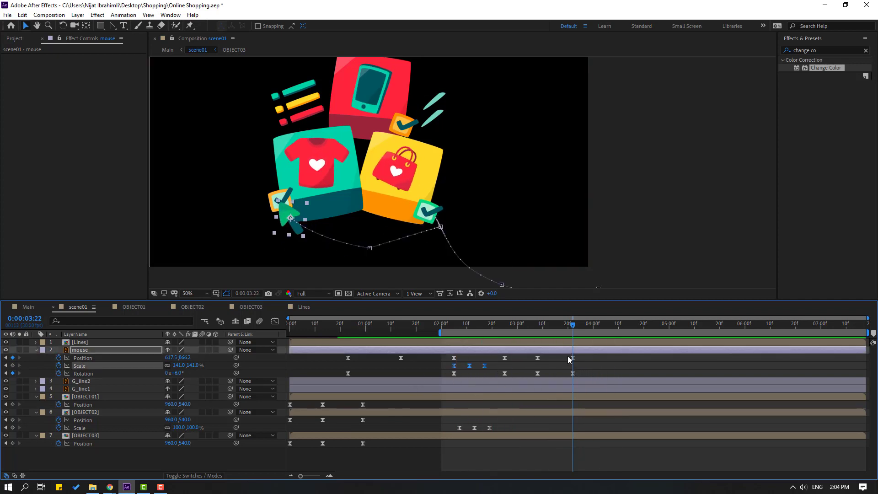
mouse_move(569, 327)
left_mouse_down()
mouse_move(557, 328)
mouse_move(581, 326)
left_mouse_up()
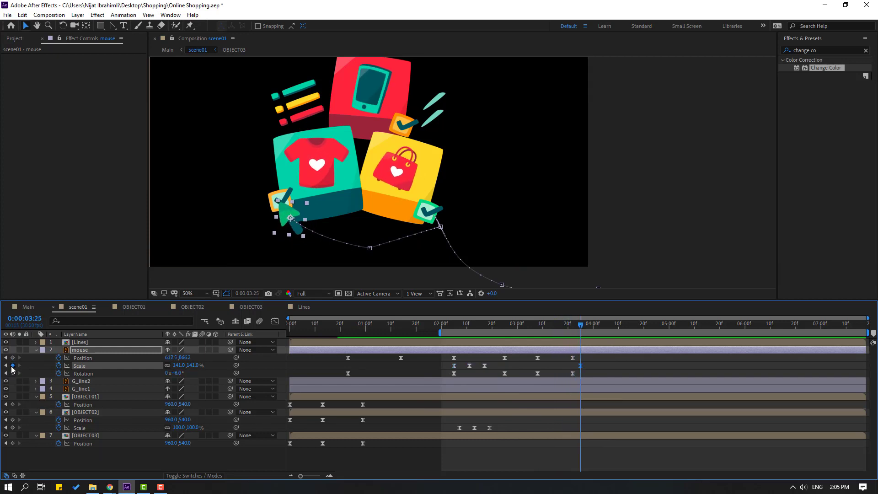
left_click_drag(566, 328, 621, 327)
Step: Preview the repeated scale pulse, then select OBJECT02's three Scale keyframes
key("space")
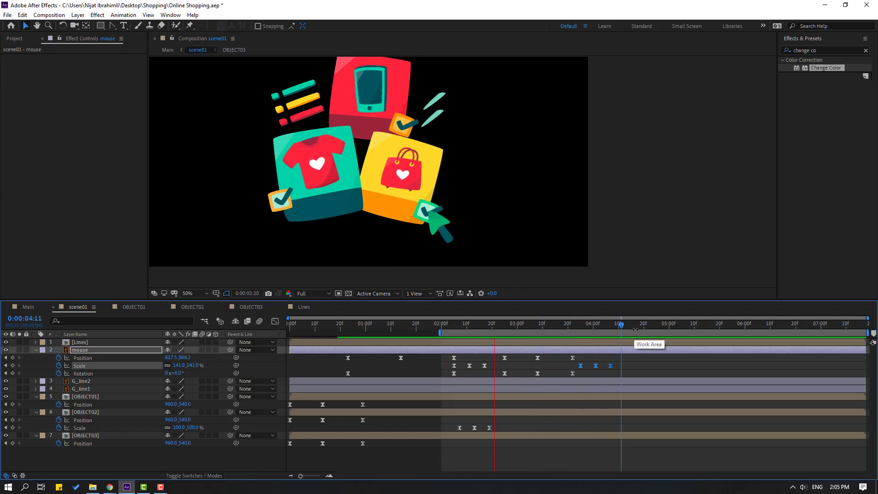
key("space")
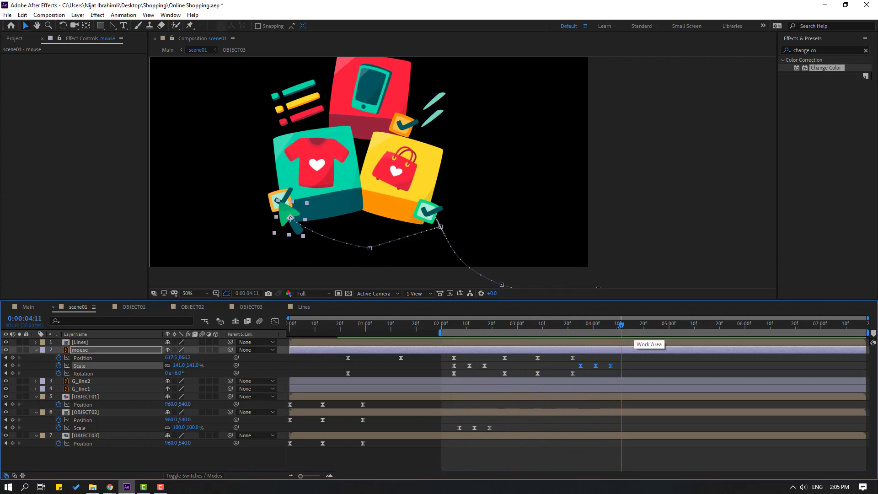
left_click_drag(577, 325, 581, 325)
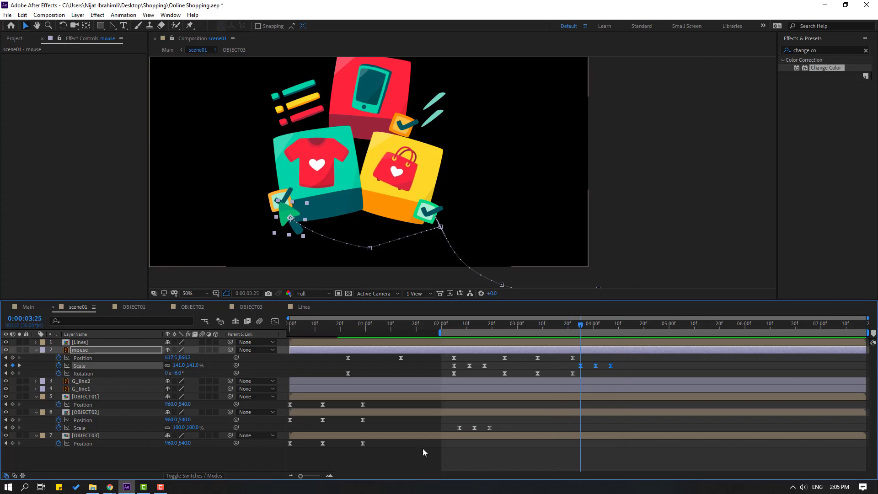
left_click_drag(493, 428, 446, 435)
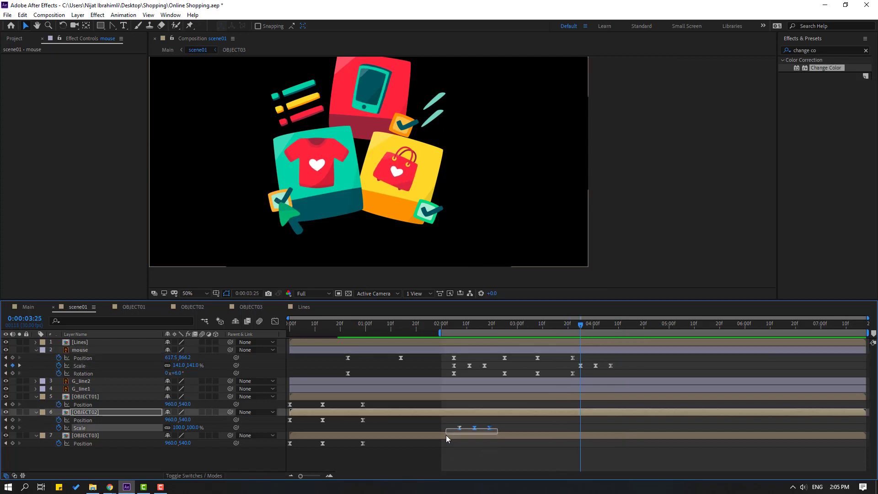
Step: Paste the bounce Scale keyframes onto OBJECT01 near 0:00:03:27, shifted slightly later
left_click(94, 396)
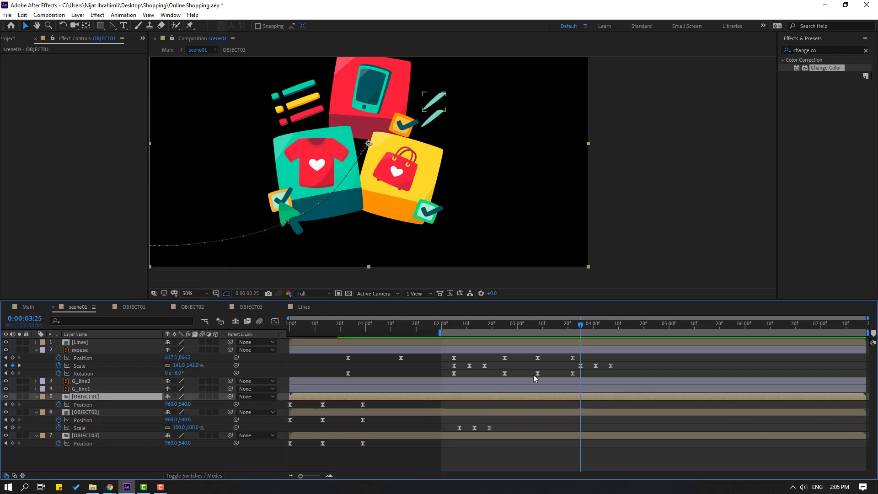
left_click_drag(589, 325, 586, 325)
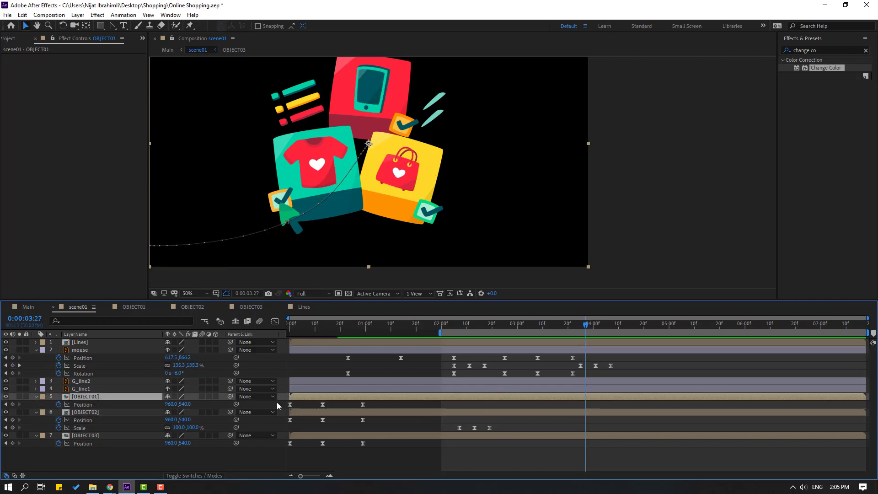
key("s")
left_click(58, 405)
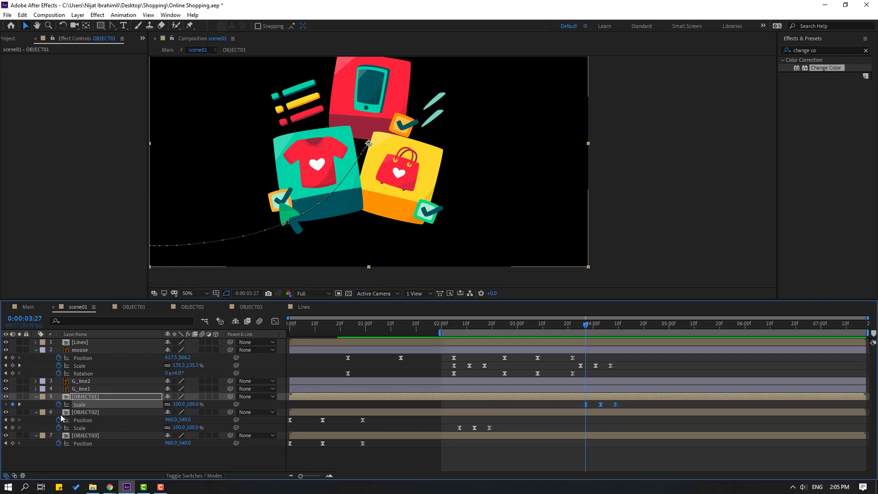
mouse_move(581, 330)
left_mouse_down()
mouse_move(624, 325)
mouse_move(573, 325)
left_mouse_up()
left_click_drag(602, 407, 609, 406)
Step: Preview OBJECT01's new bounce after the arrow's second click
key("space")
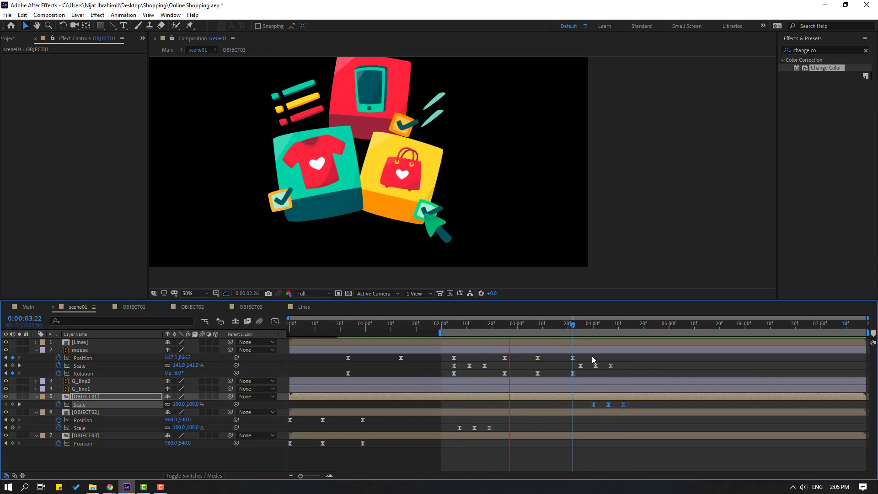
key("space")
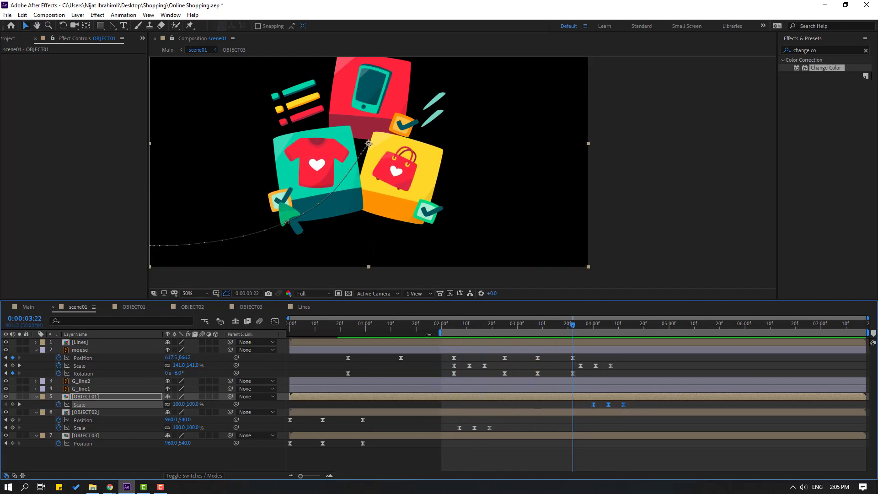
key("space")
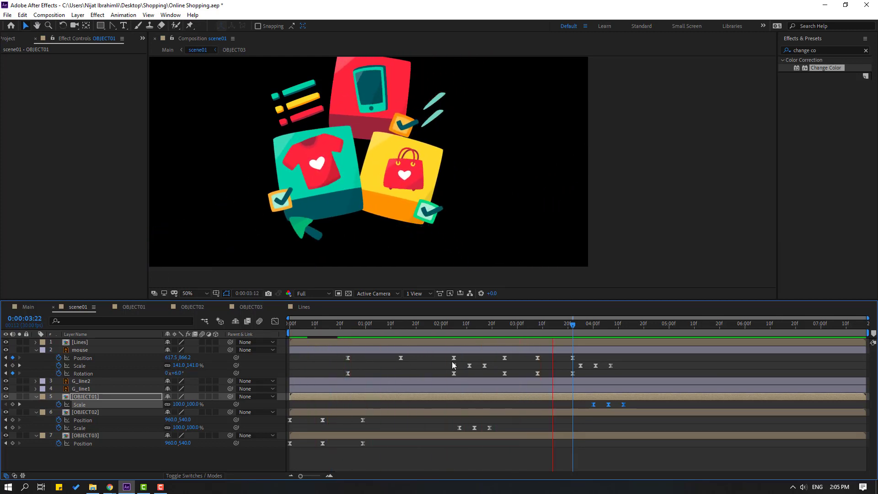
mouse_move(383, 326)
left_mouse_down()
mouse_move(350, 326)
mouse_move(426, 323)
mouse_move(389, 325)
left_mouse_up()
Step: Shift all of the arrow's keyframes about 8 frames earlier and preview the new timing
left_click(649, 369)
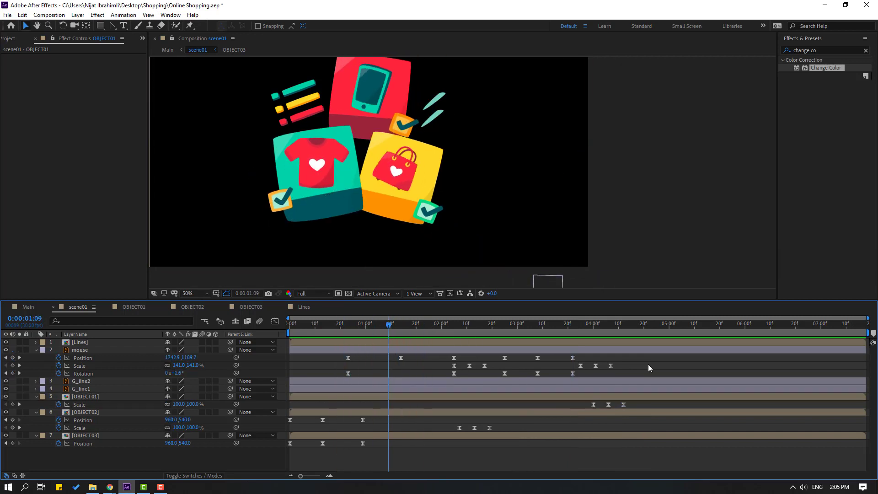
left_click_drag(645, 356, 340, 375)
key("j")
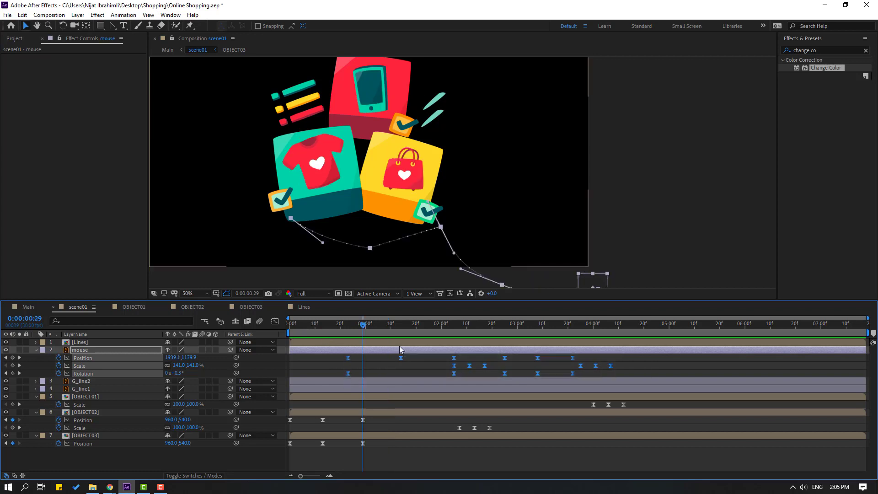
left_click_drag(400, 358, 360, 358)
key("space")
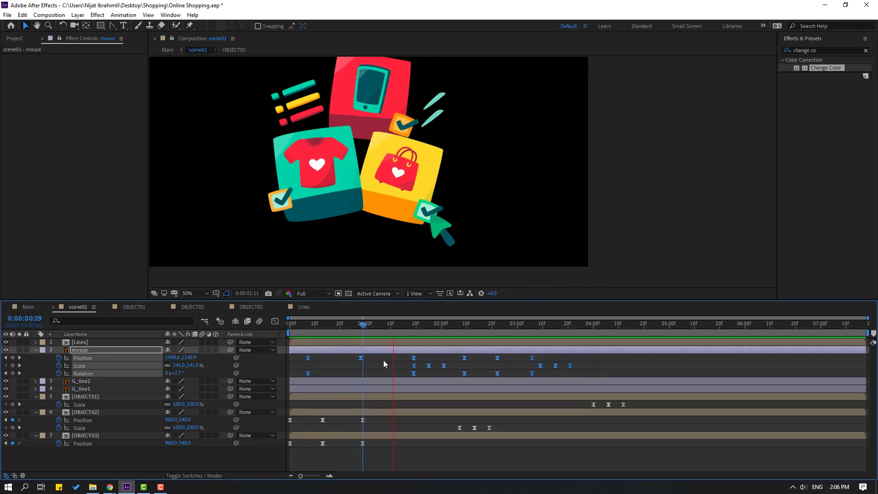
key("space")
left_click_drag(360, 358, 366, 362)
key("space")
key("space")
key("space")
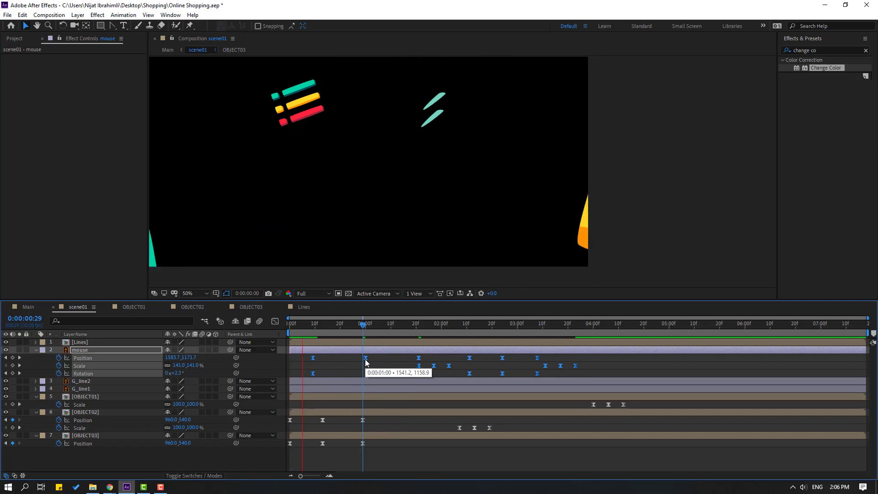
key("space")
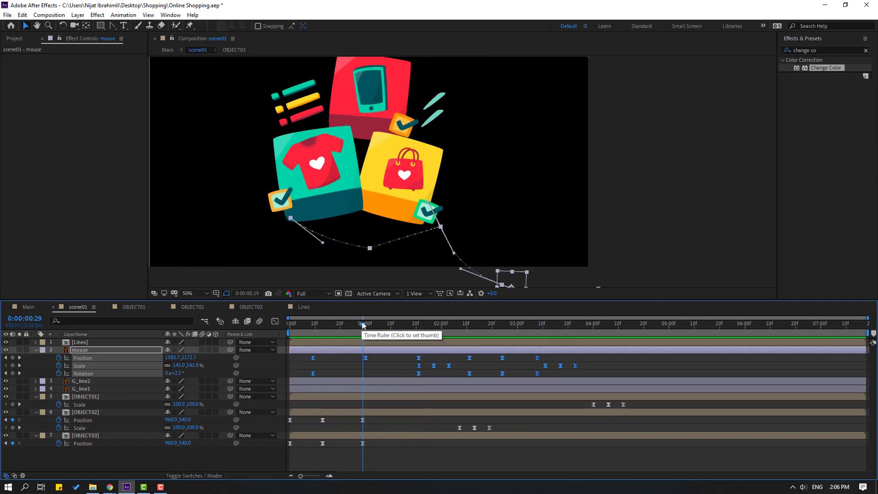
Step: Move OBJECT02's Scale bounce to start at 0:00:01:24 and preview
left_click_drag(362, 324, 427, 330)
left_click_drag(502, 427, 428, 428)
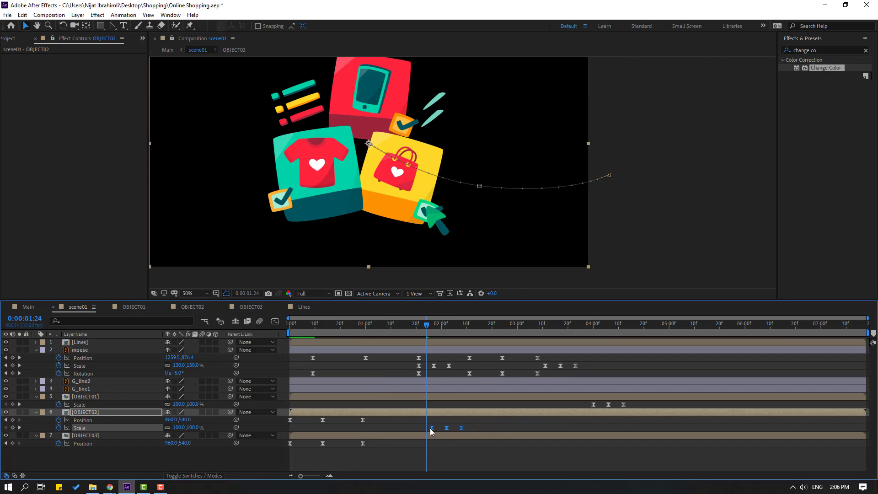
left_click_drag(635, 402, 548, 406)
left_click(517, 461)
key("space")
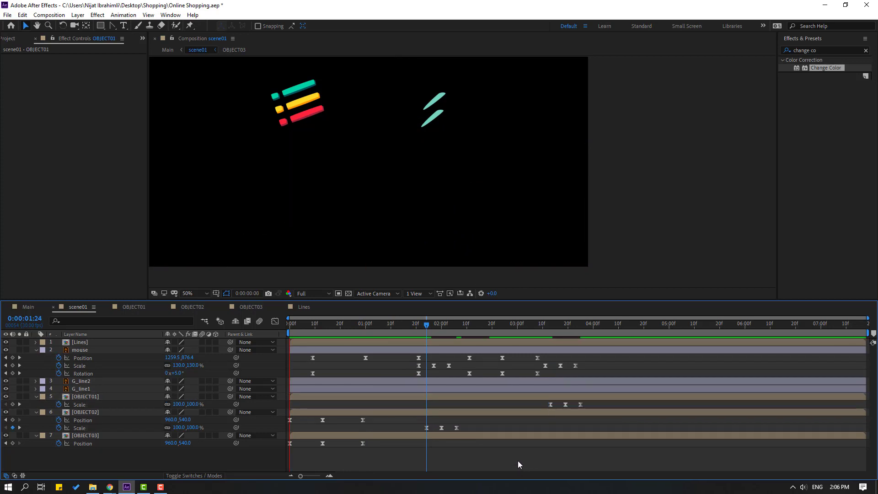
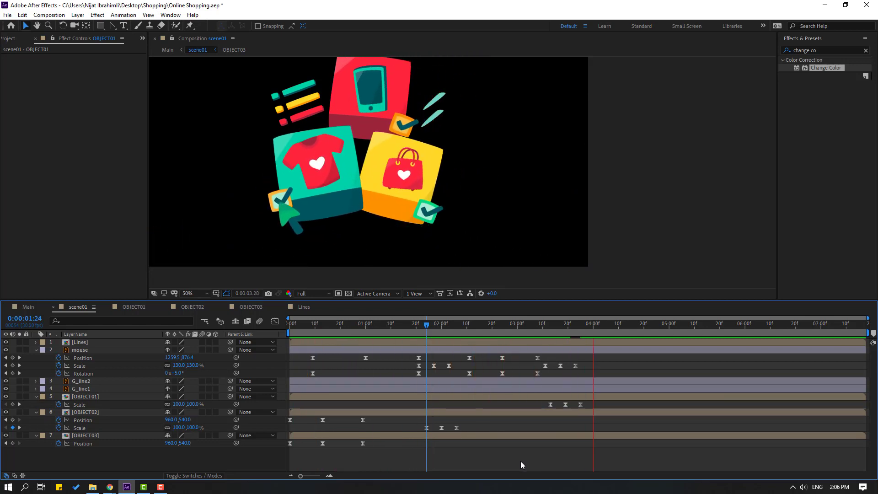
Step: Add mouse Position keyframes at 3:28 and 4:17, moving the cursor onto the yellow bag box
left_click(541, 332)
left_click_drag(557, 330, 589, 326)
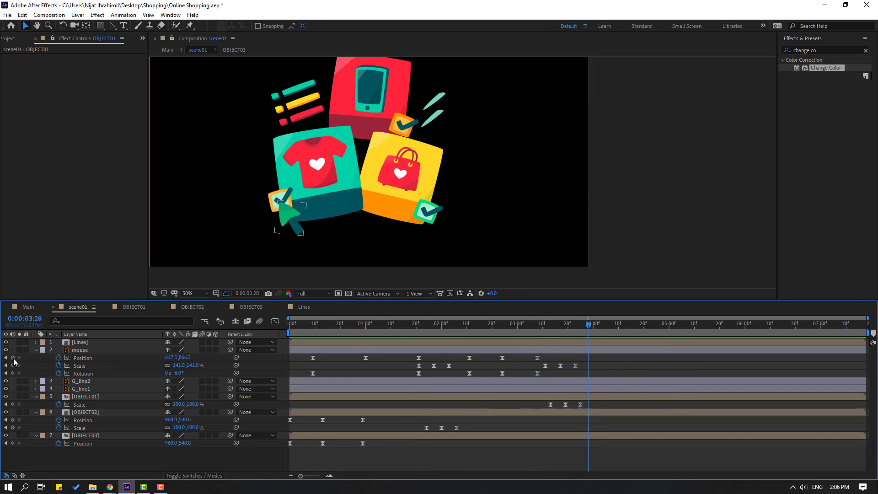
left_click(13, 357)
left_click_drag(606, 327, 637, 326)
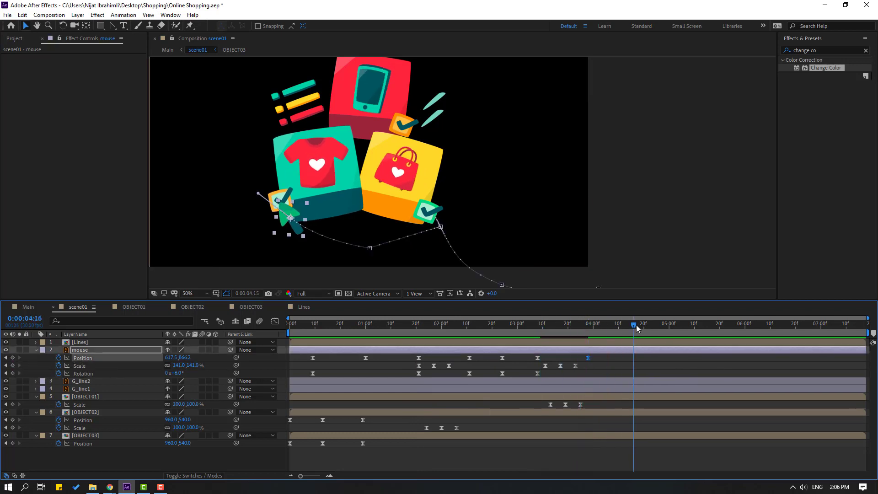
left_click_drag(289, 213, 415, 143)
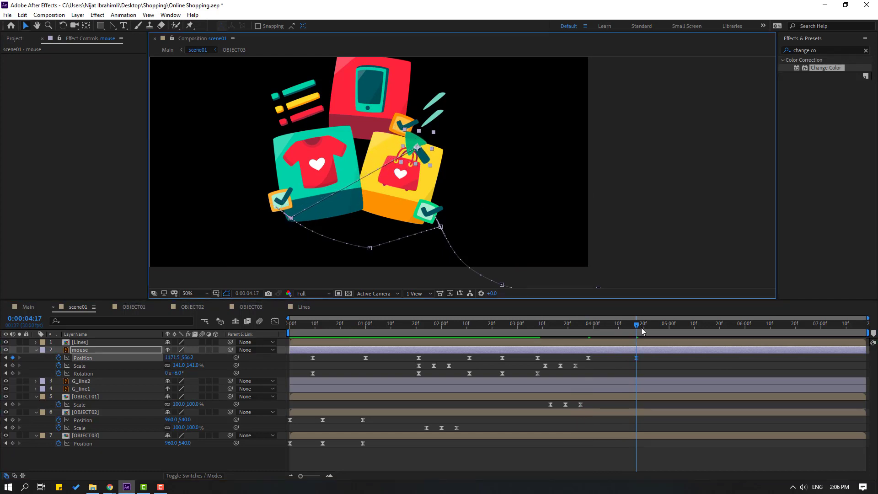
Step: Retime the new keyframe slightly later and sharpen the speed peak after 4:00 in the Graph Editor
left_click_drag(639, 358, 652, 358)
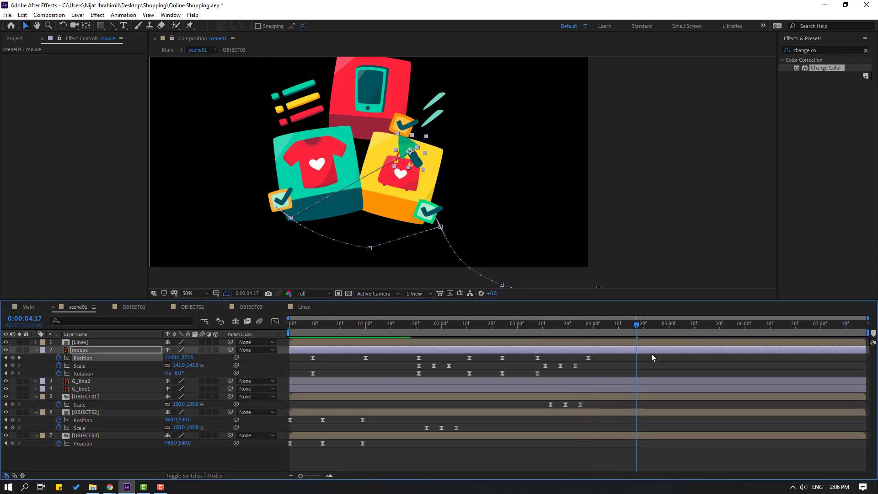
left_click(589, 358, "shift")
key("shift+F3")
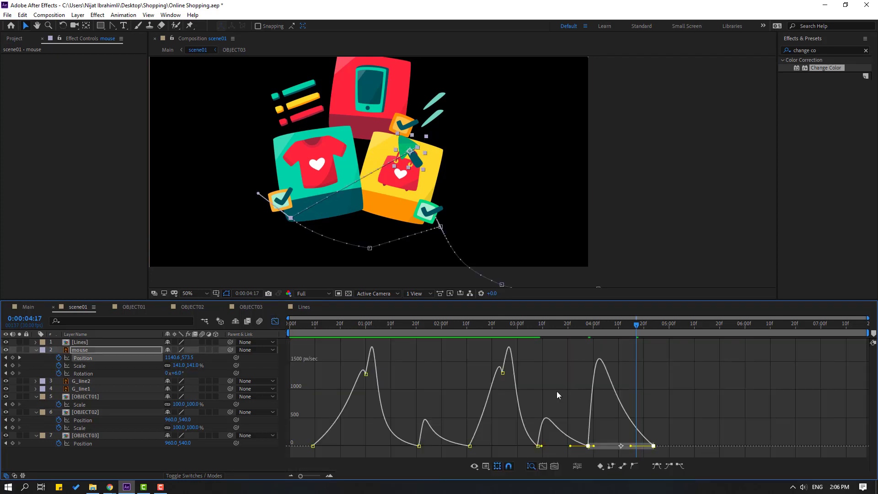
left_click(589, 448)
left_click_drag(594, 450, 632, 452)
left_click_drag(640, 453, 641, 454)
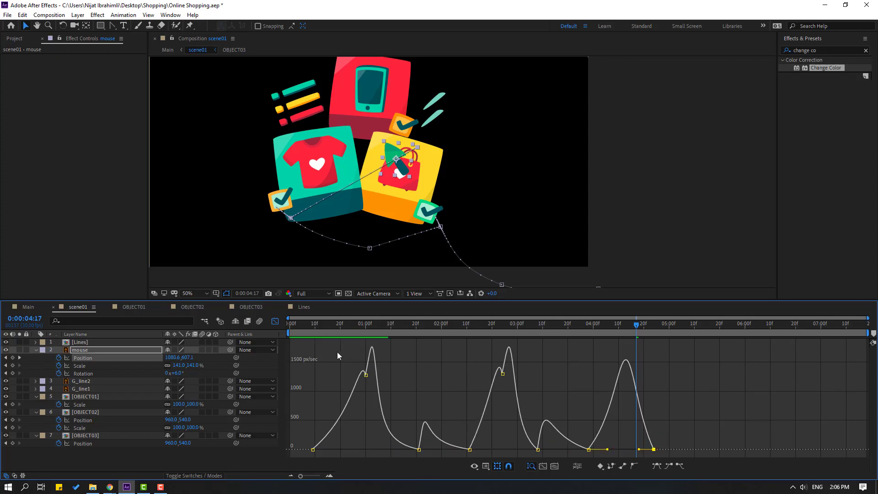
Step: Start the work area at about 3:14 and preview the cursor move
left_click_drag(290, 334, 554, 334)
key("space")
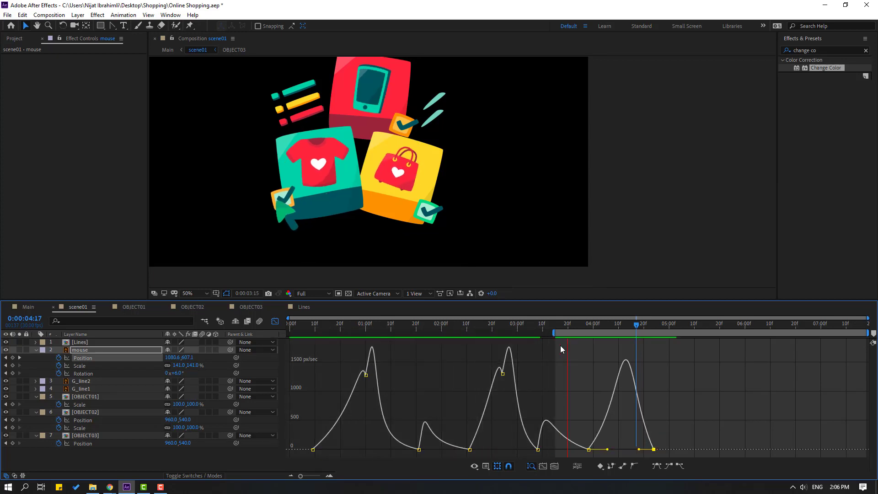
key("space")
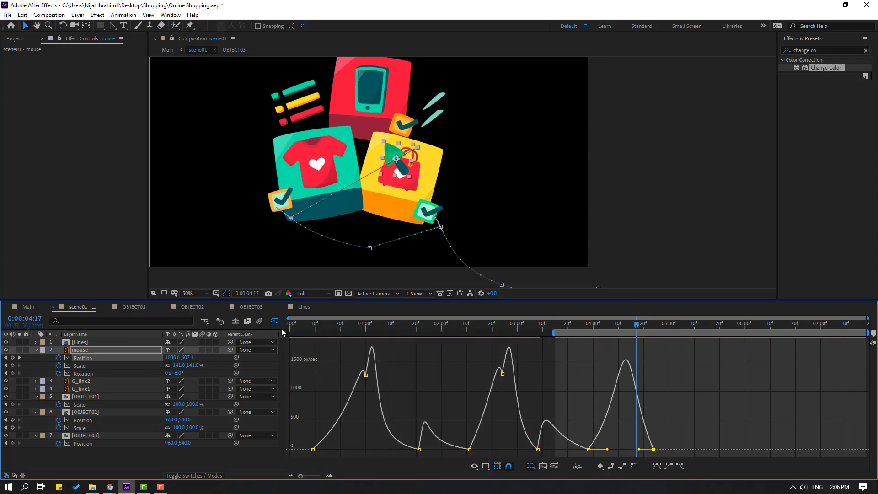
Step: At 4:11, drag the cursor below the bag box to add a Position keyframe
left_click(275, 321)
left_click(618, 326)
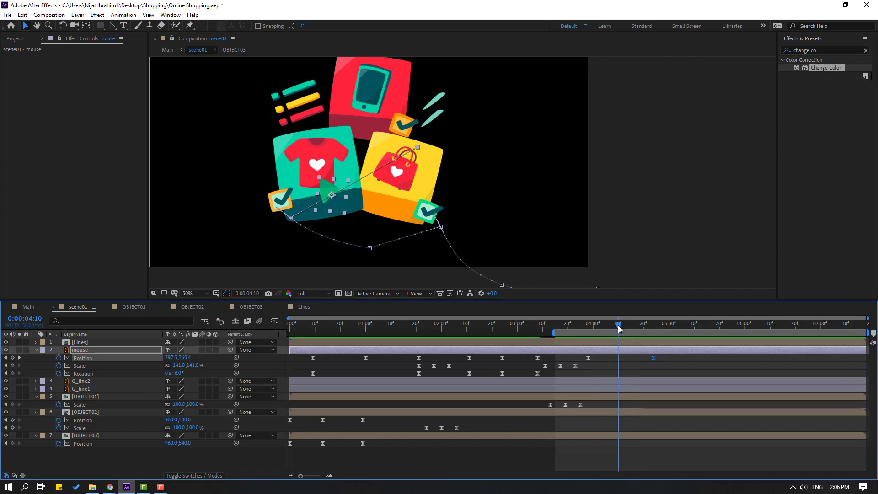
left_click(621, 326)
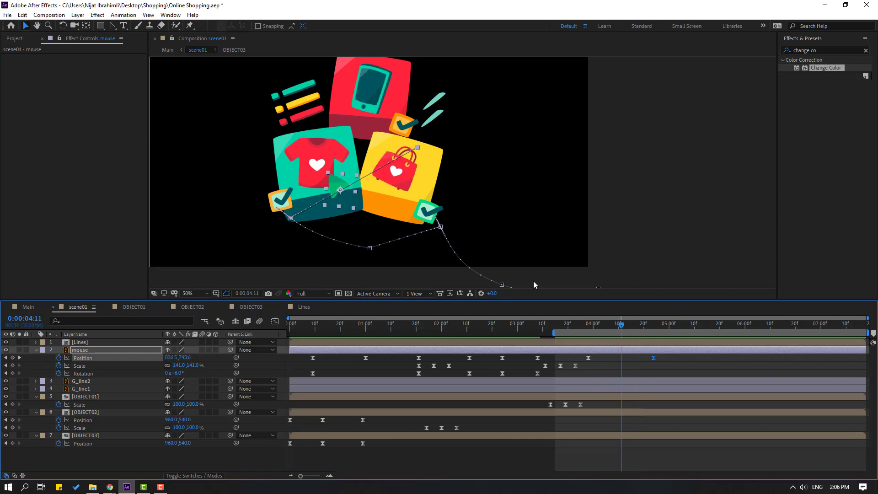
left_click_drag(334, 187, 362, 199)
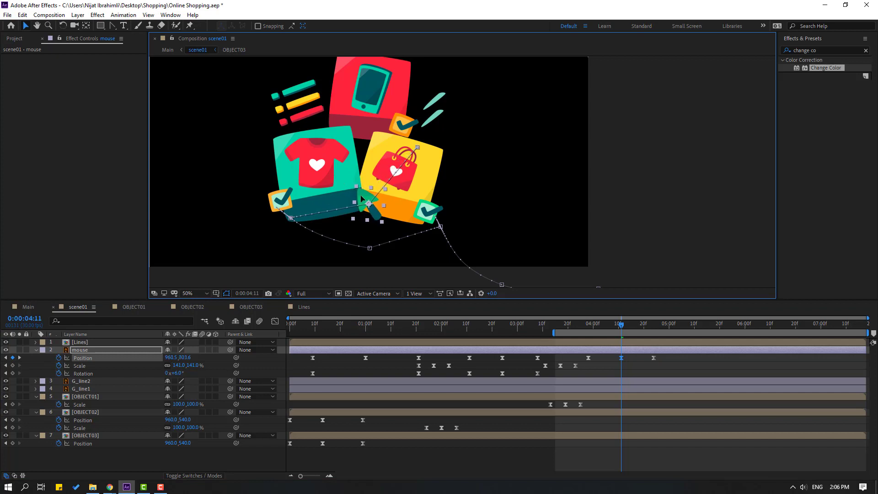
Step: Adjust the motion path points with the Pen tool and preview the curved path
left_click(112, 26)
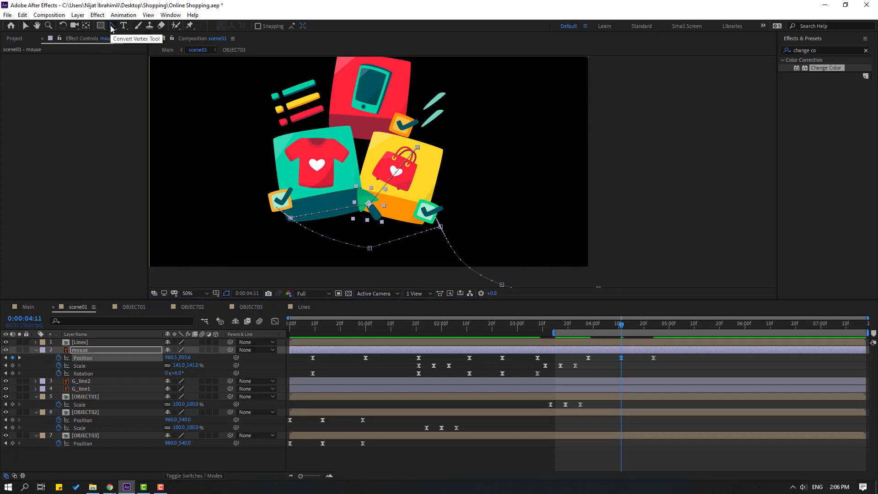
left_click(369, 207)
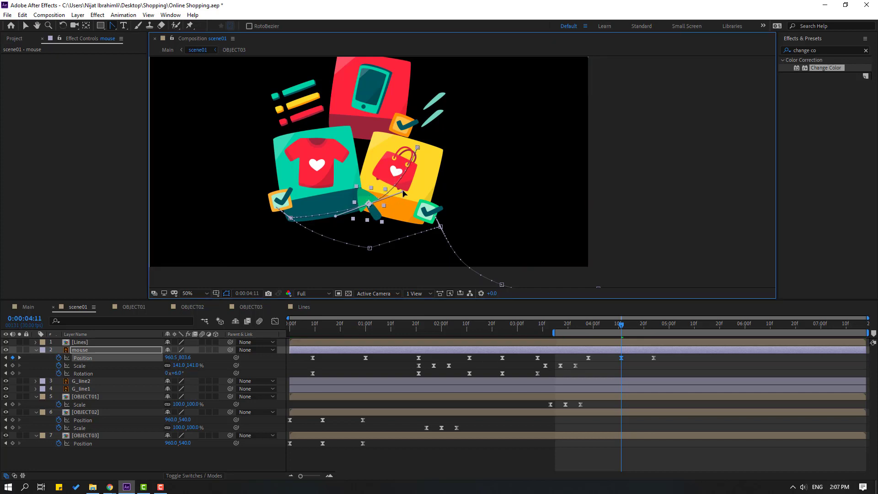
left_click(420, 145)
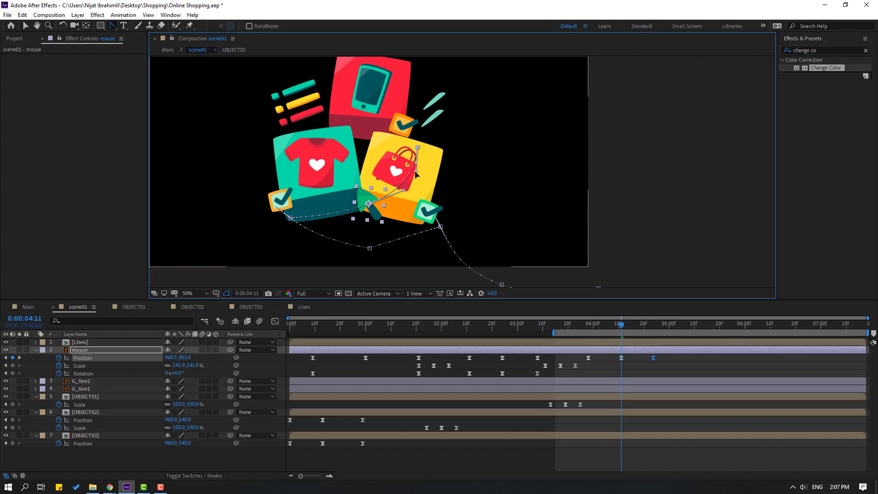
key("space")
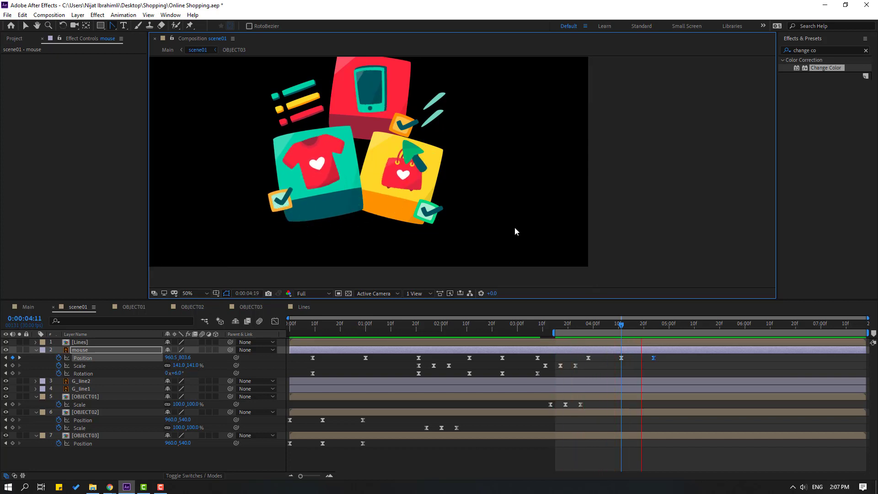
key("space")
key("v")
left_click_drag(615, 323, 584, 331)
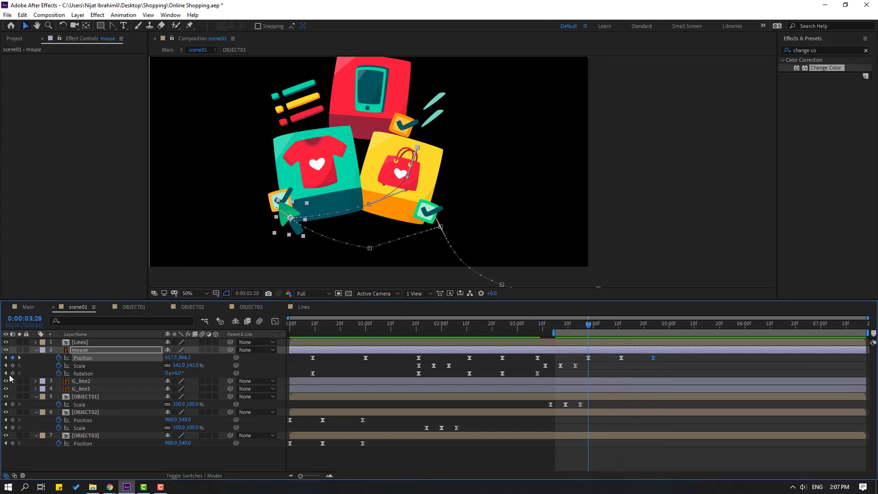
Step: Add cursor Rotation keyframes at 3:28, 4:11 (45°) and 4:23 (about 8°), then preview
left_click(13, 373)
left_click_drag(602, 326, 621, 325)
left_click_drag(177, 374, 194, 373)
left_click_drag(579, 329, 652, 325)
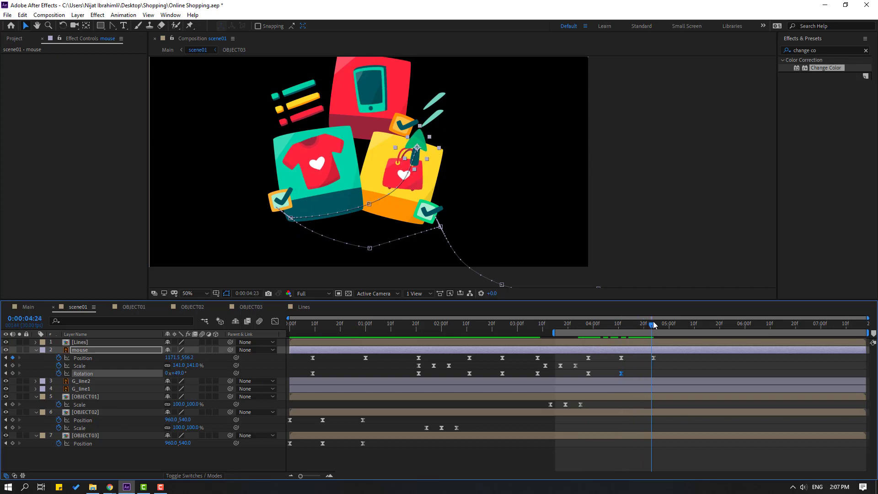
left_click_drag(179, 374, 160, 374)
key("space")
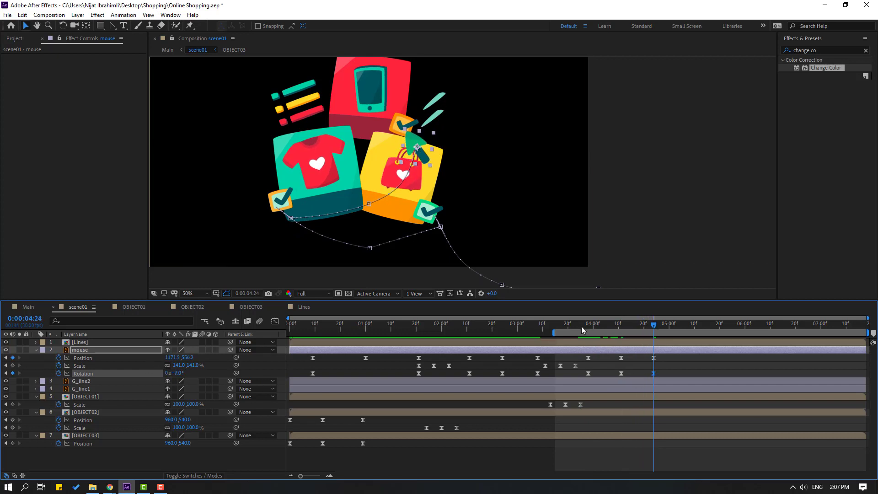
Step: Nudge the cursor's Position onto the bag and copy the click-pop Scale keyframes to 4:27
left_click(653, 358)
left_click_drag(417, 147, 411, 142)
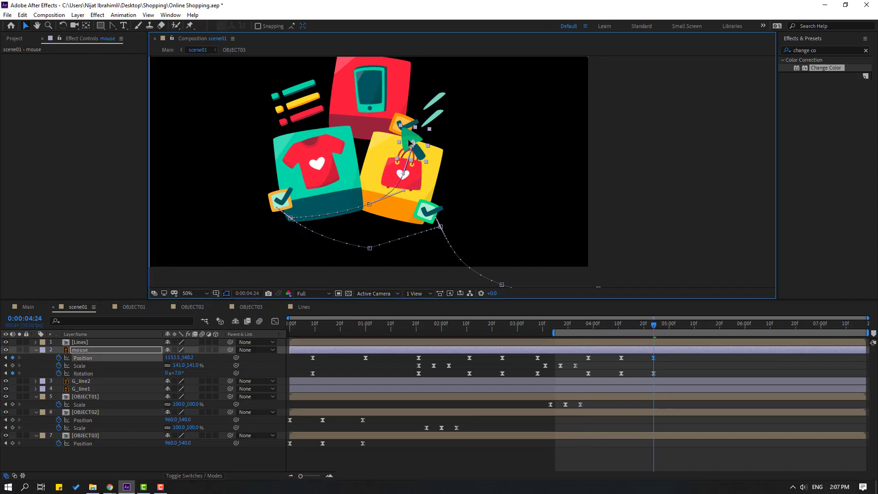
left_click(655, 327)
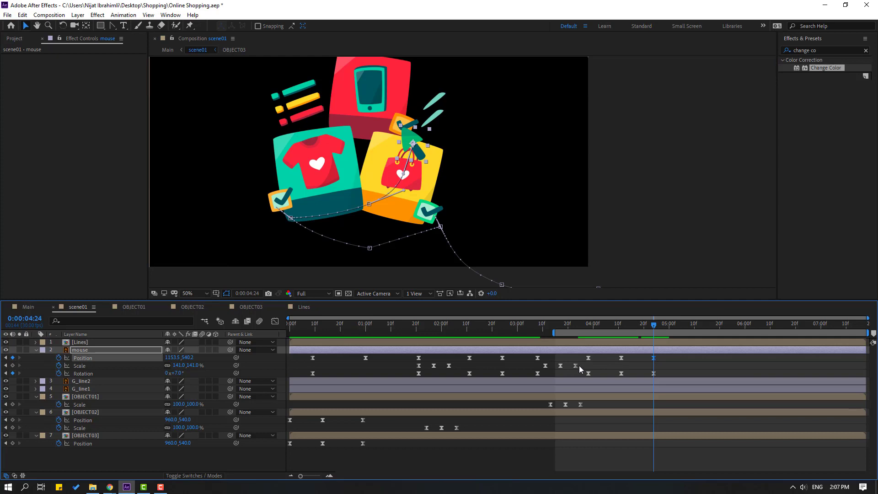
left_click_drag(579, 366, 546, 370)
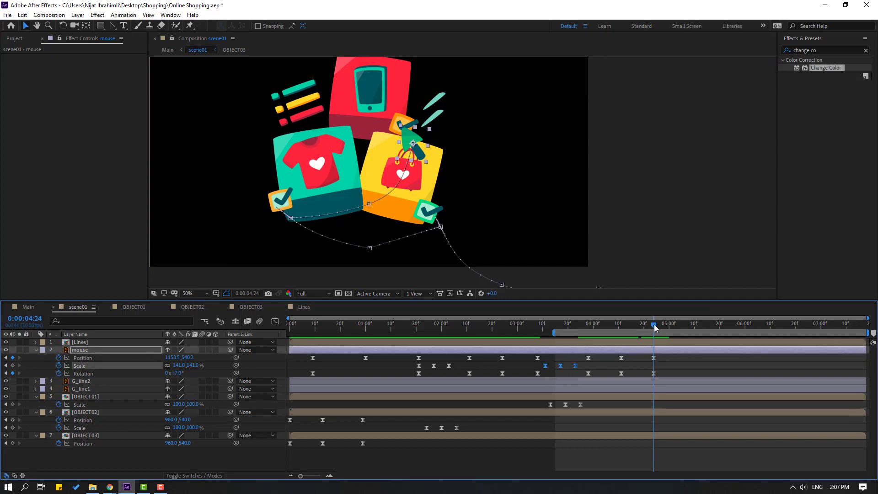
left_click_drag(656, 326, 665, 327)
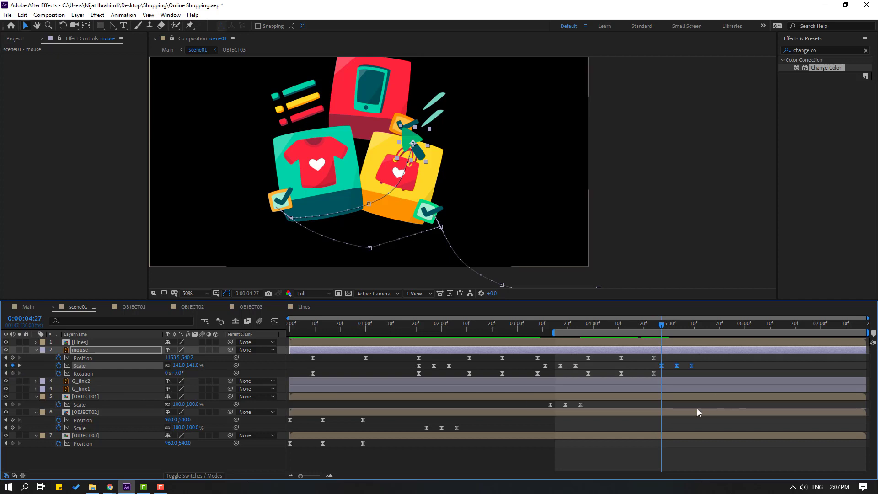
left_click_drag(592, 416, 527, 409)
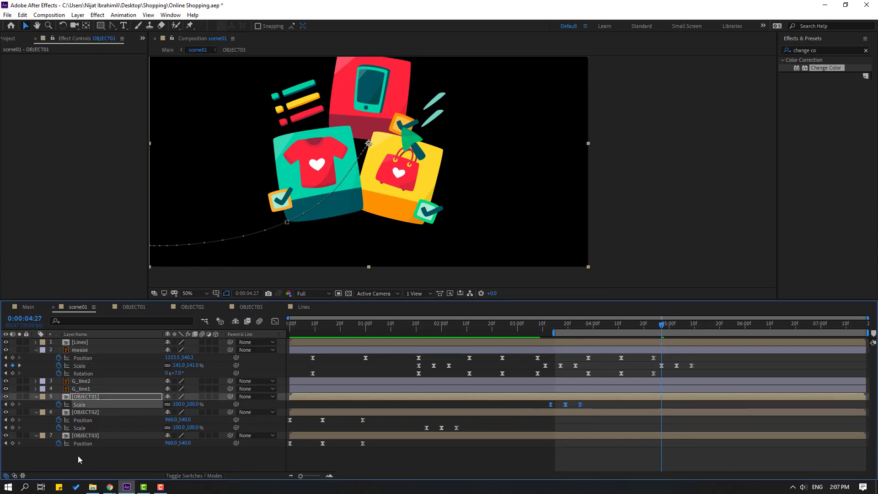
Step: Give OBJECT03 Scale keyframes starting at 4:29, pasted from OBJECT01, and preview the pop
left_click(91, 435)
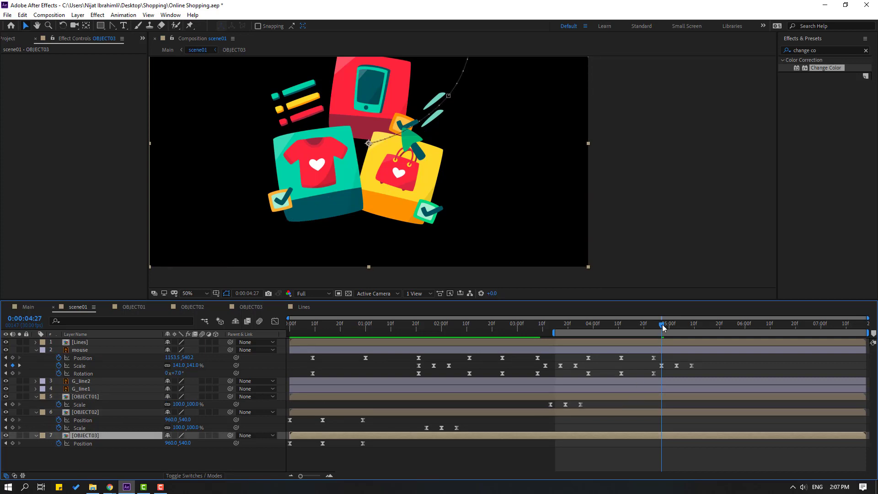
left_click_drag(664, 328, 670, 327)
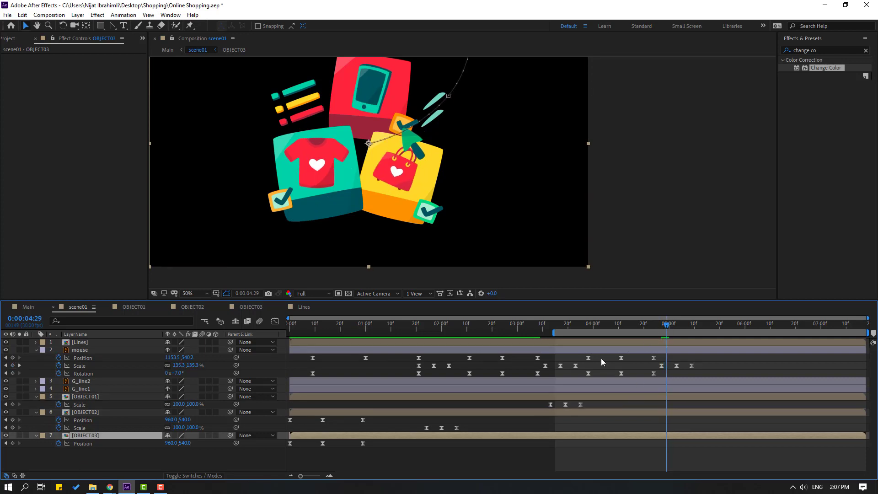
key("s")
left_click(59, 443)
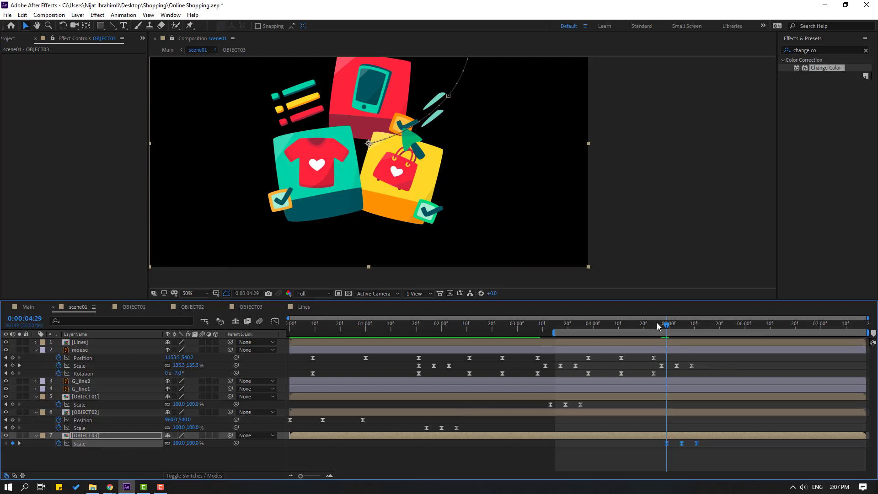
key("space")
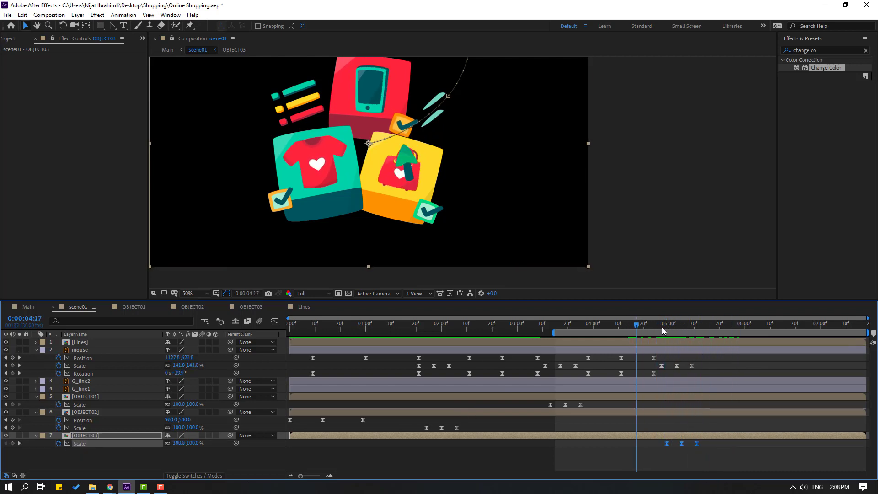
left_click_drag(664, 330, 712, 331)
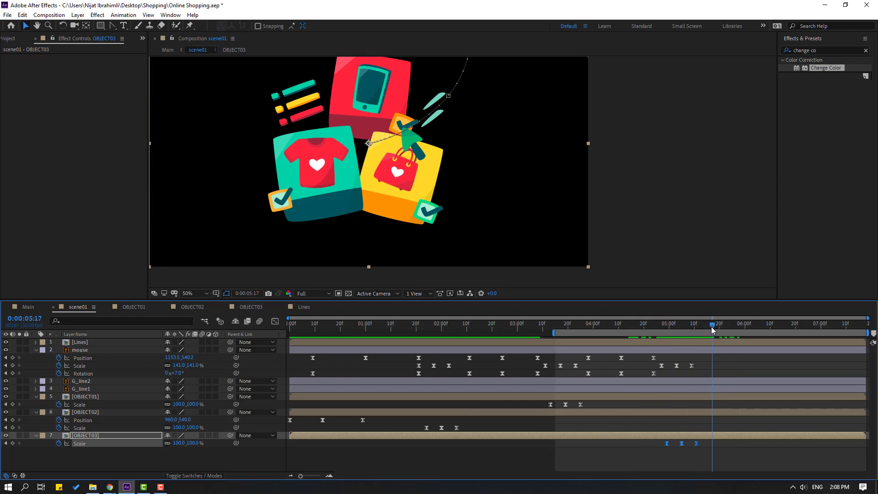
Step: Move the mouse graphic off-screen right by 6:15 and preview the exit from 5:07
left_click(13, 358)
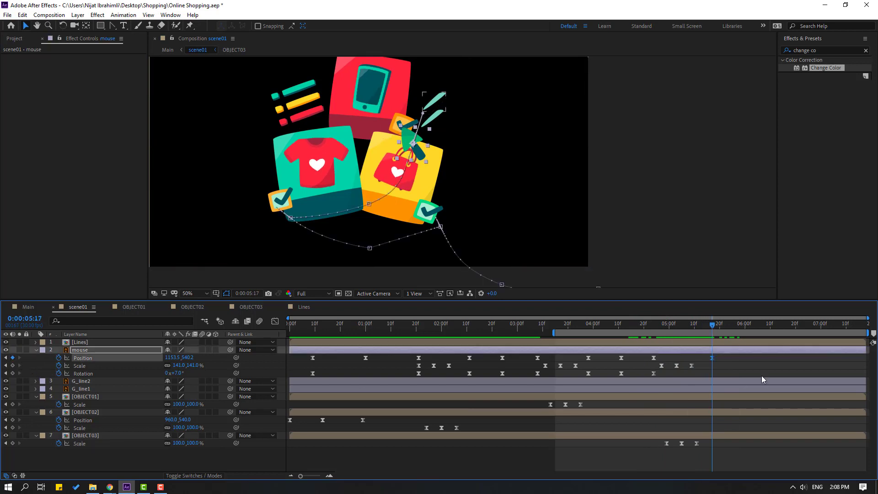
key("space")
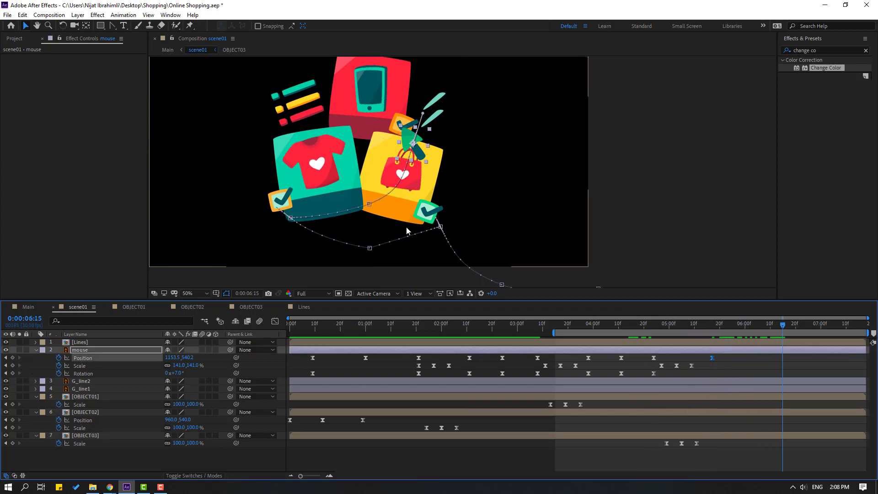
left_click_drag(419, 156, 628, 224)
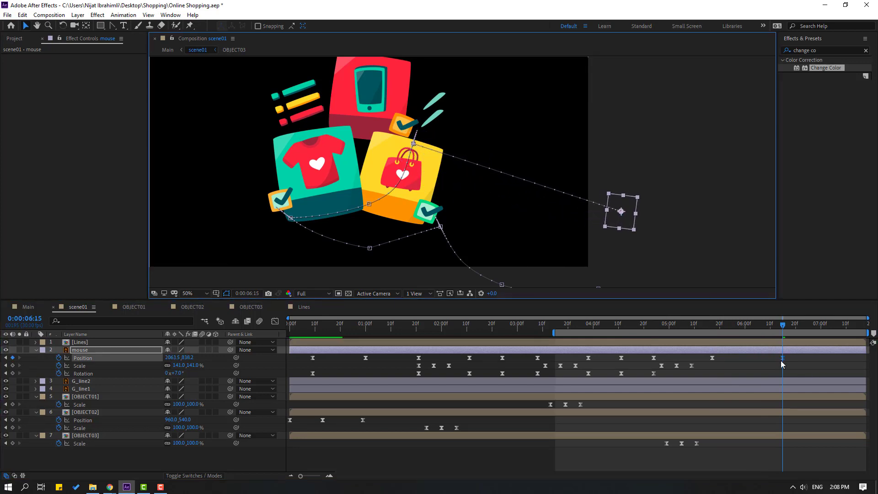
left_click_drag(699, 321, 687, 327)
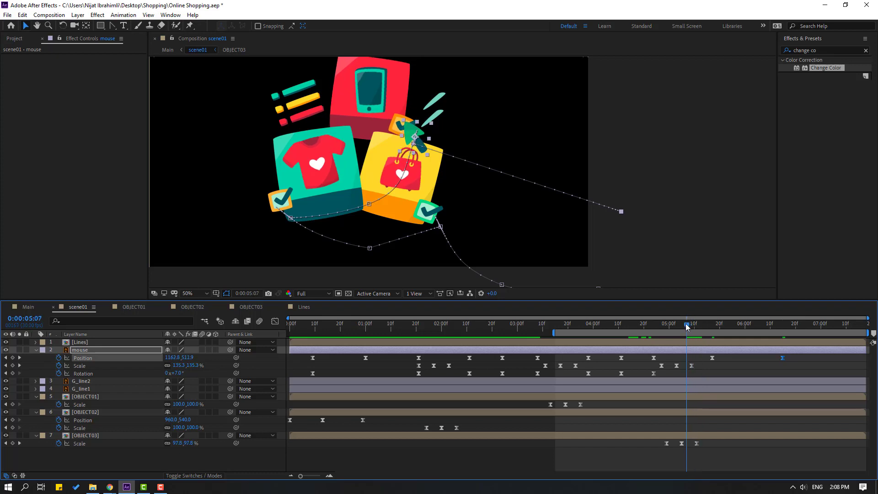
key("b")
key("space")
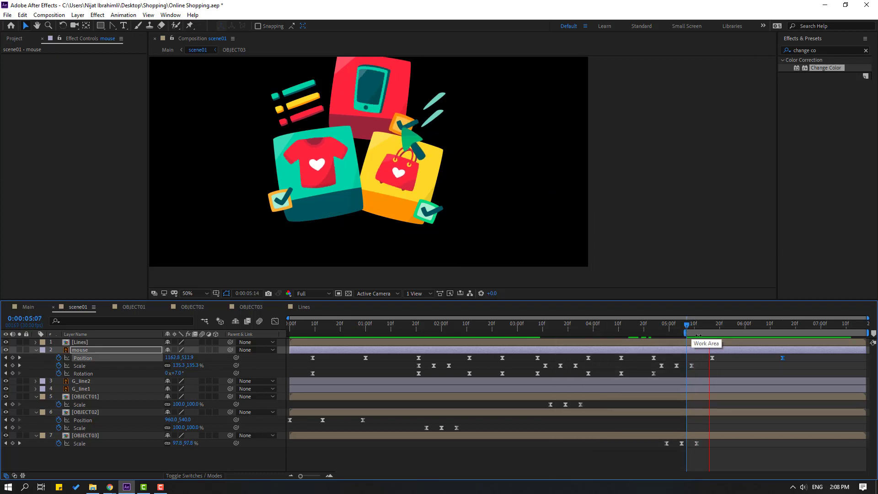
Step: Steepen the final move's speed curve in the Graph Editor and preview it
left_click_drag(800, 357, 696, 370)
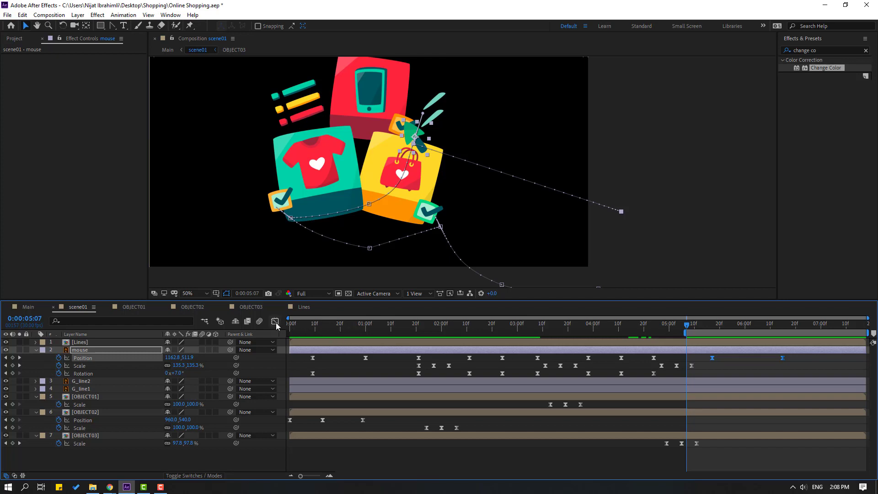
left_click(274, 322)
left_click_drag(719, 447, 738, 452)
key("space")
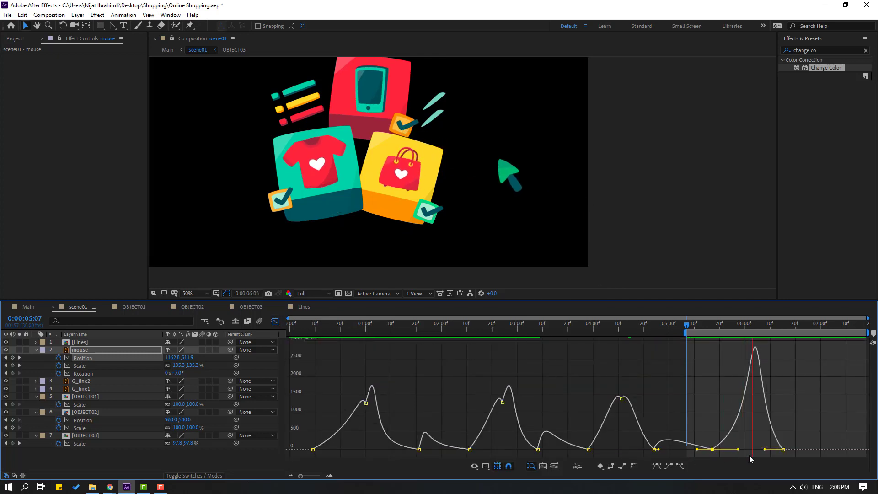
key("space")
Step: Add a mouse Position point at 6:03 right of the bag and curve the exit path through it
left_click(274, 321)
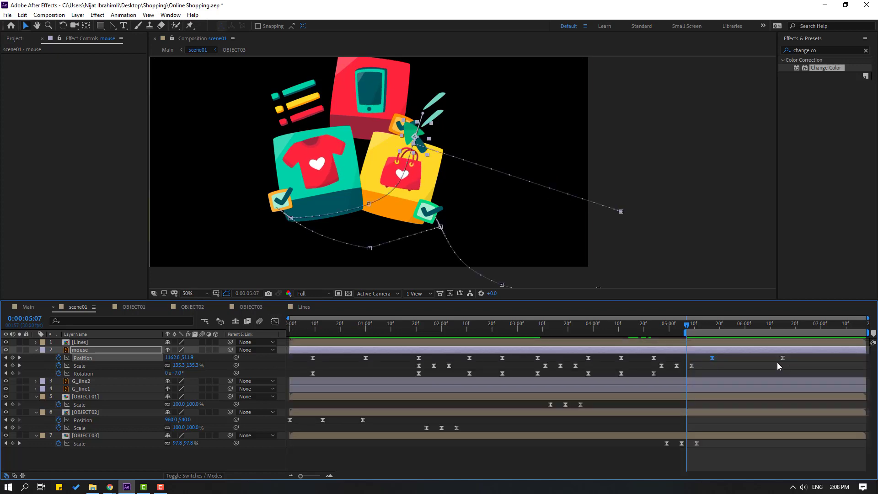
left_click_drag(719, 325, 753, 326)
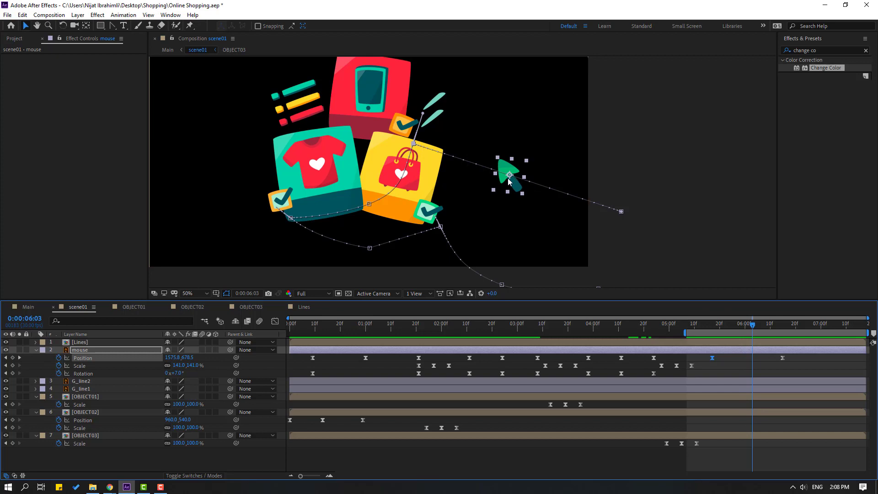
left_click_drag(509, 181, 505, 212)
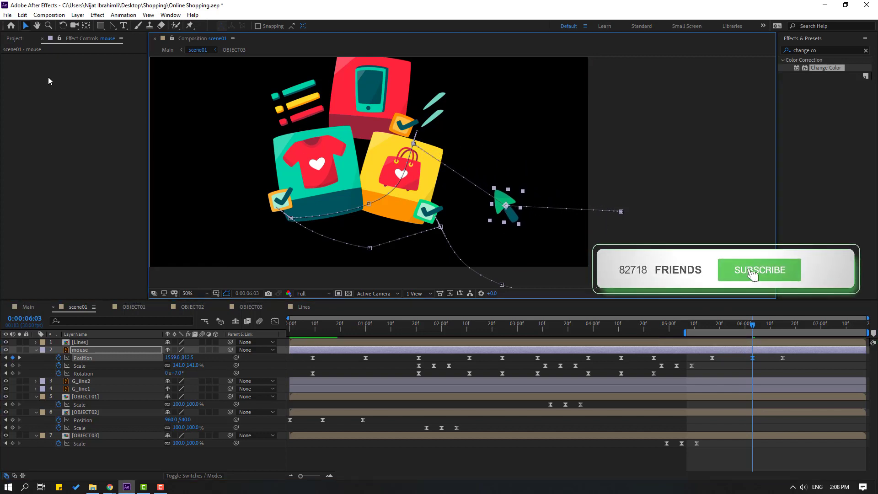
left_click(113, 26)
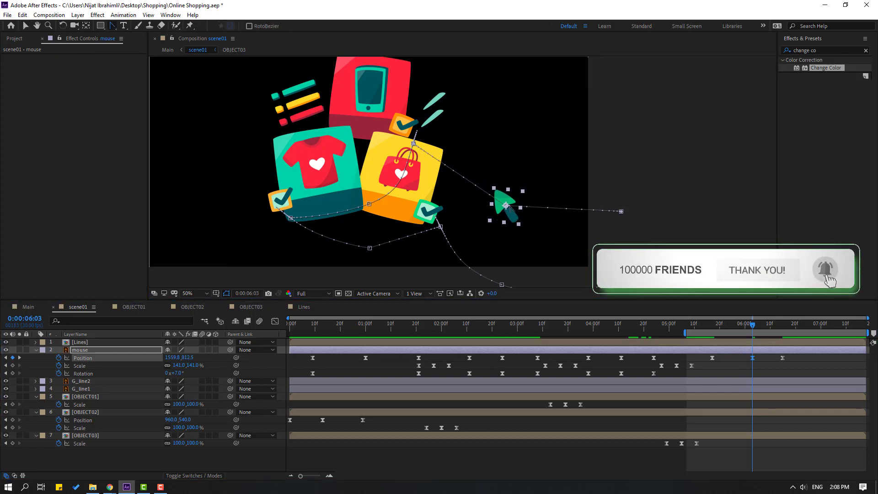
left_click_drag(506, 205, 549, 221)
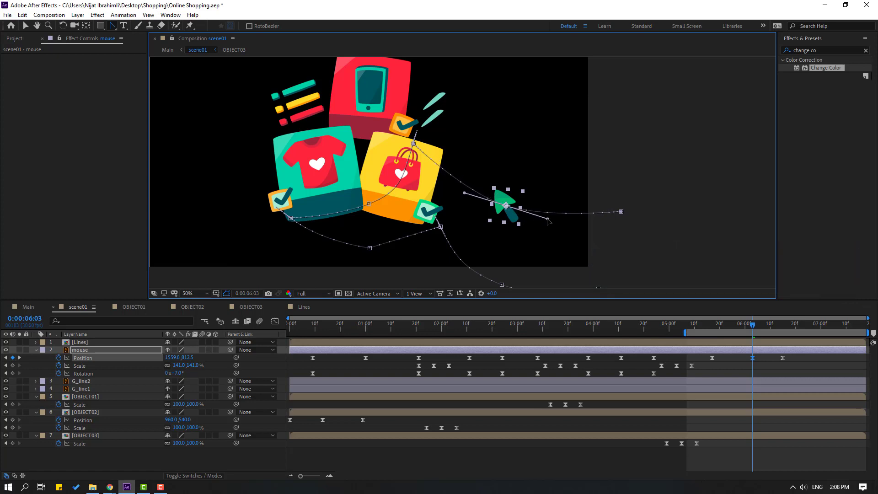
left_click(26, 27)
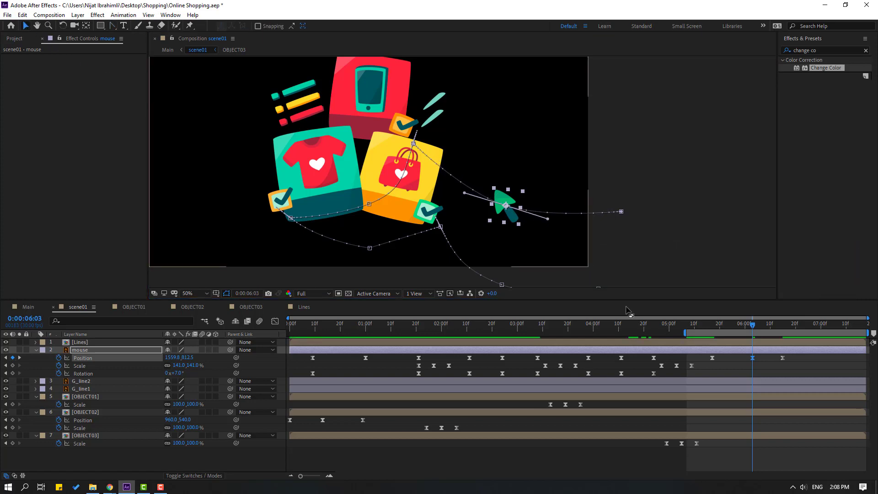
Step: Add mouse Rotation keyframes from 5:16, turning the cursor as it exits, and shift the last one later
left_click(80, 351)
key("j")
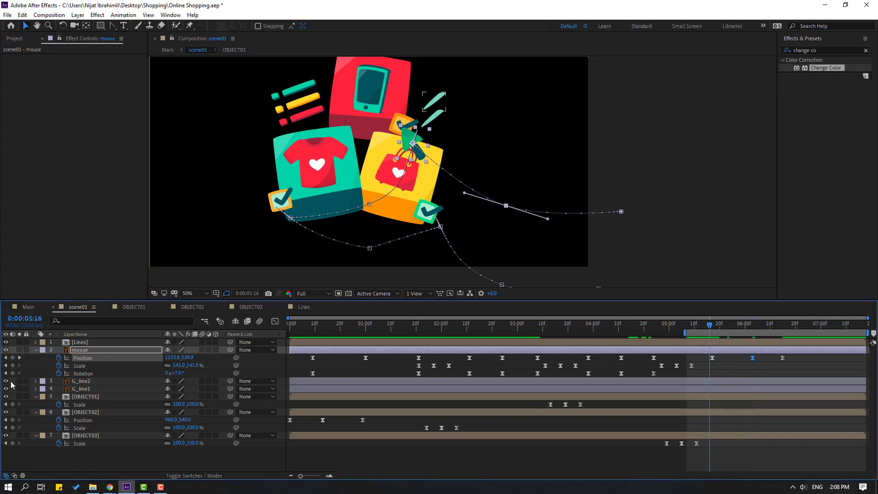
left_click(12, 373)
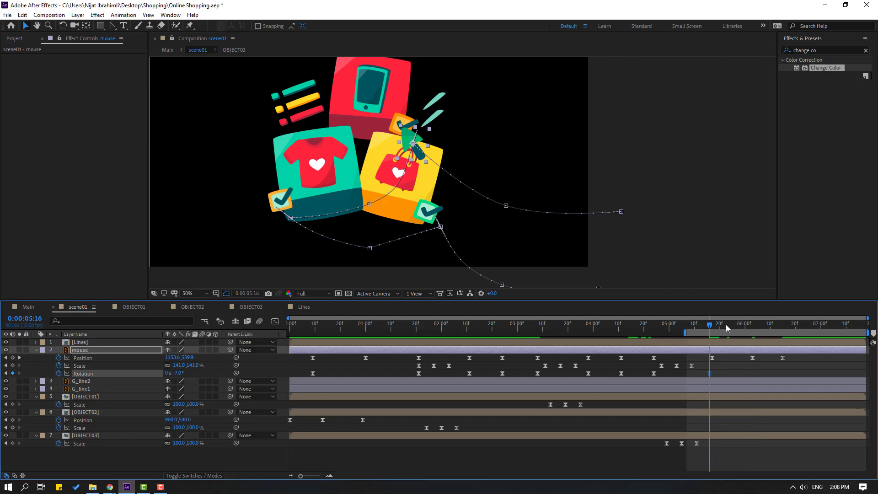
left_click_drag(728, 327, 752, 327)
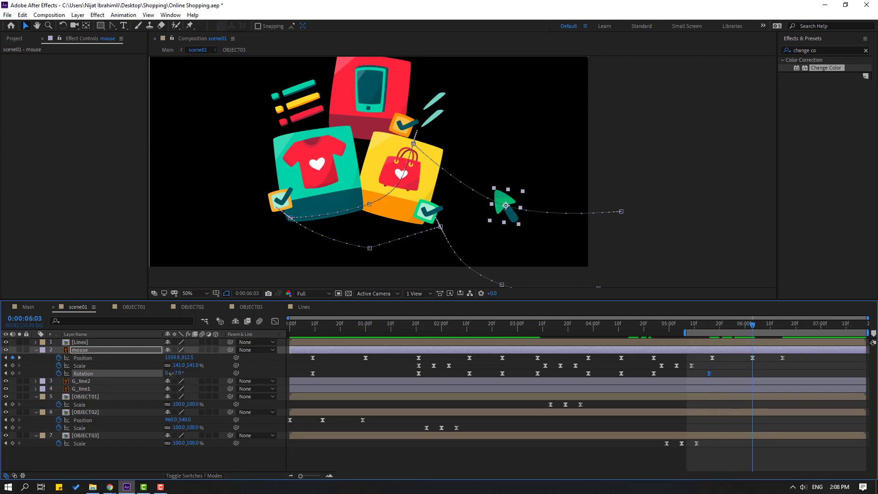
left_click_drag(171, 374, 227, 366)
left_click_drag(704, 327, 763, 331)
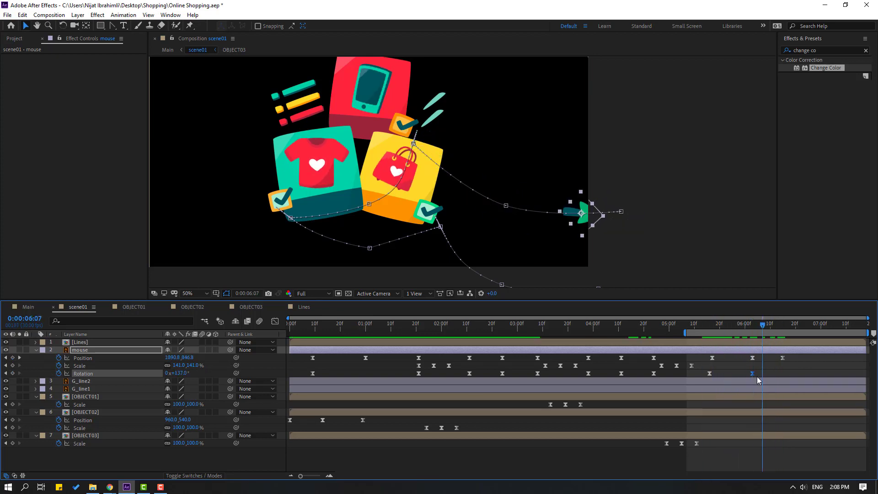
left_click_drag(752, 373, 770, 373)
Step: Set the work area to run from 0:00 to 6:15
left_click(793, 371)
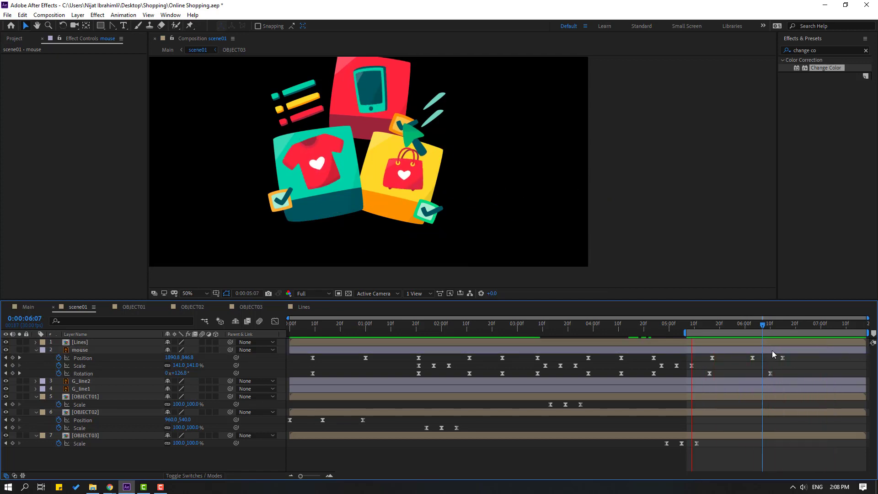
left_click(783, 323)
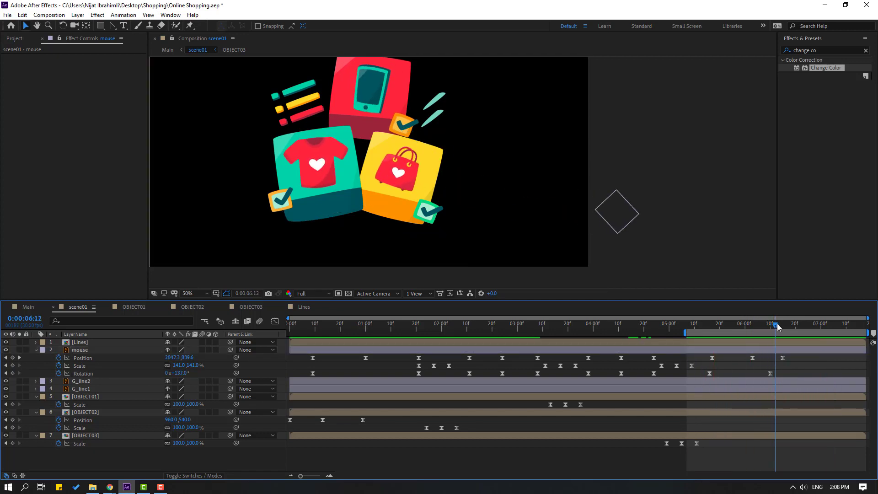
key("n")
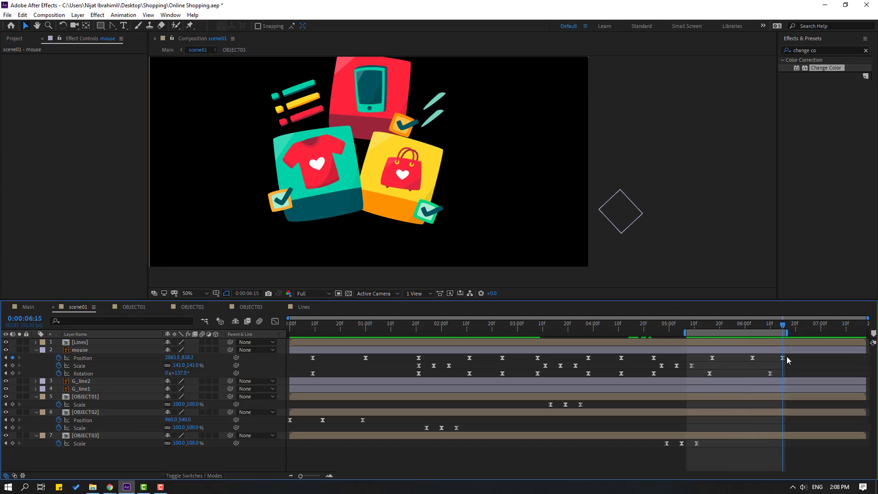
left_click_drag(607, 336, 213, 337)
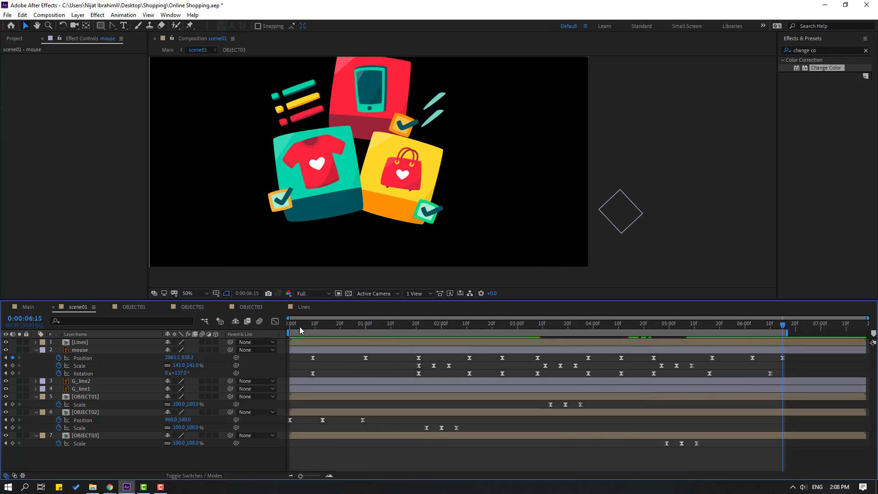
Step: Preview the full animation, then marquee-select every mouse Position keyframe
key("space")
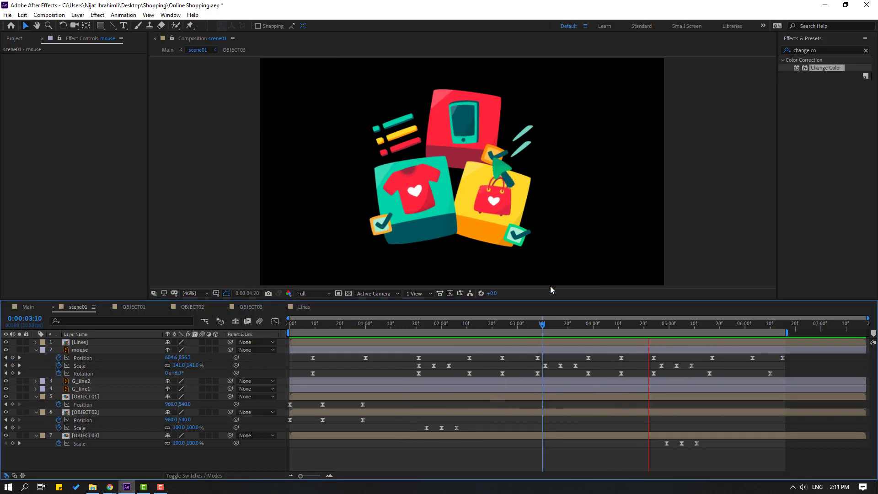
left_click_drag(542, 323, 553, 324)
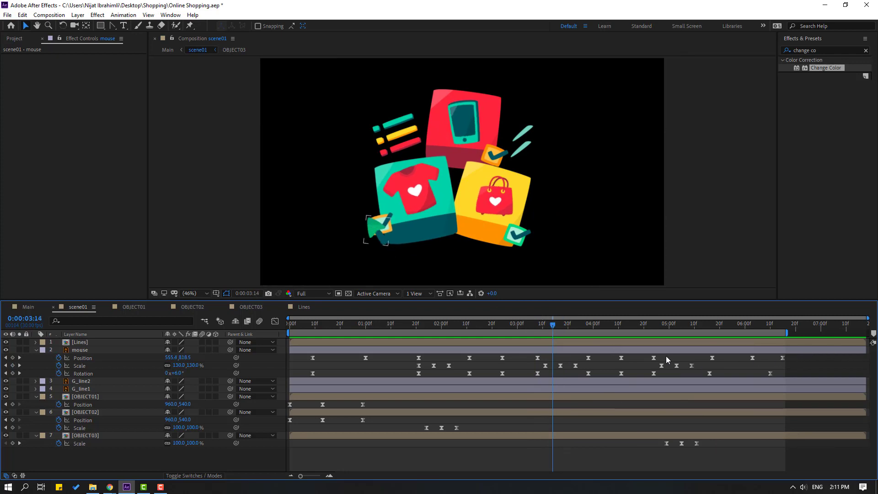
left_click_drag(797, 355, 301, 362)
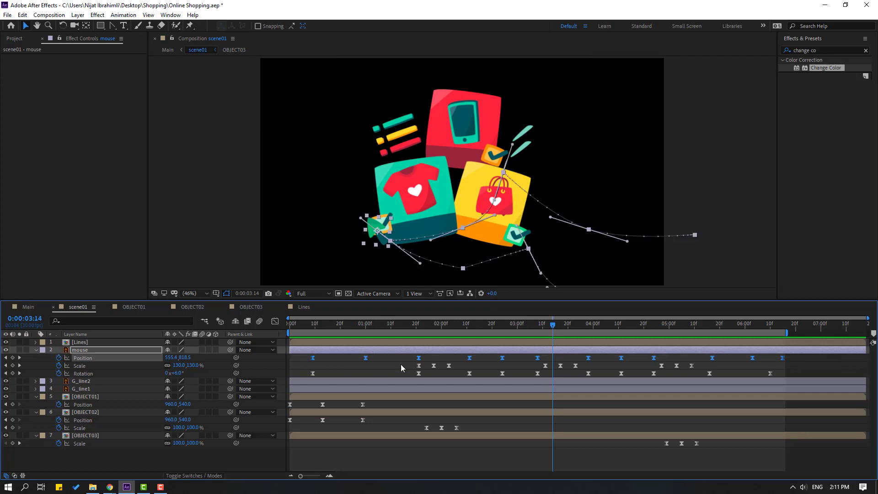
Step: Set the selected keyframes' Spatial Interpolation to Linear and preview the straight-line path
right_click(503, 359)
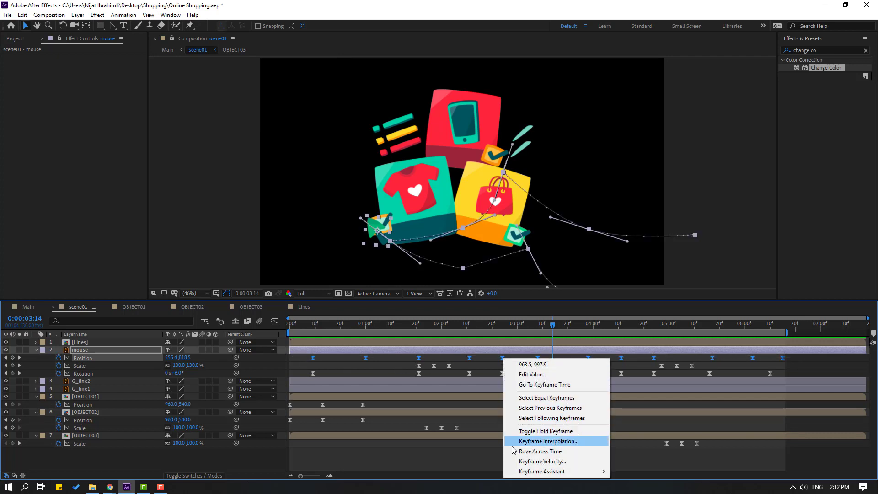
left_click(557, 441)
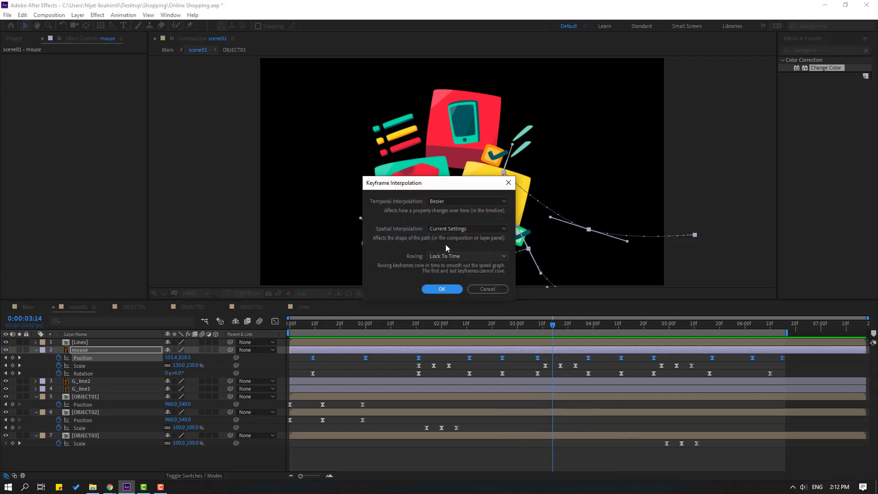
left_click(442, 230)
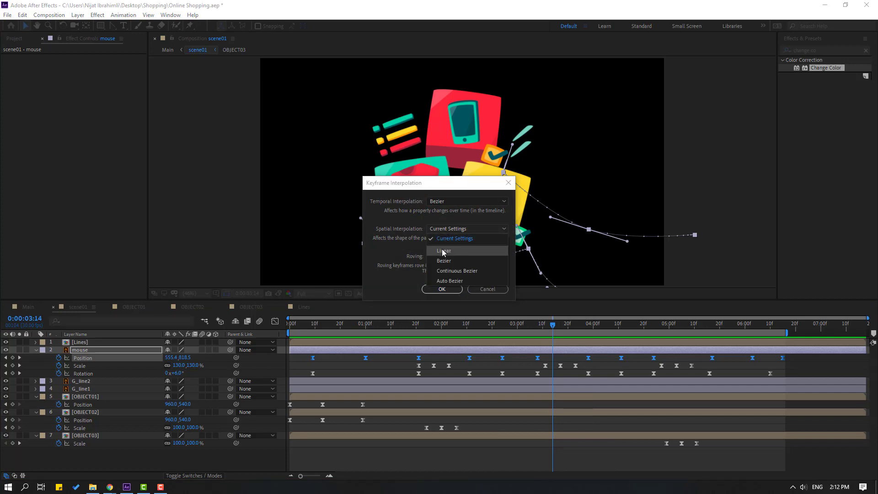
left_click(444, 251)
left_click(451, 289)
left_click(490, 362)
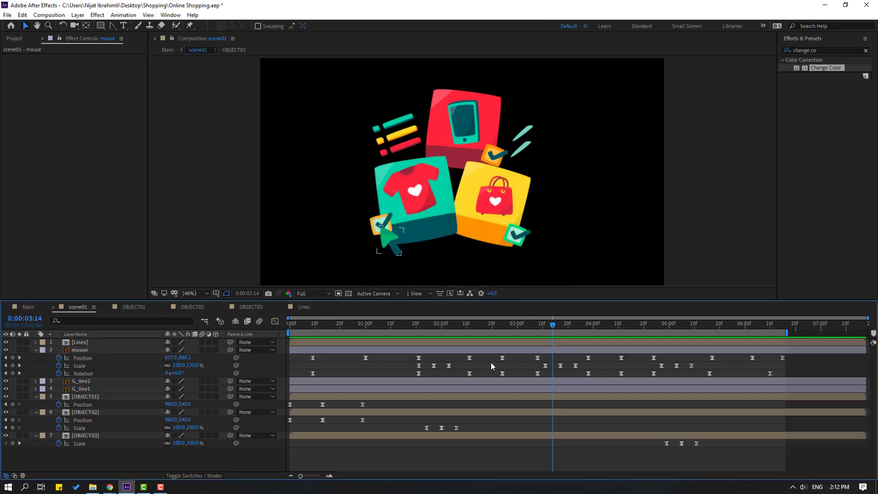
key("space")
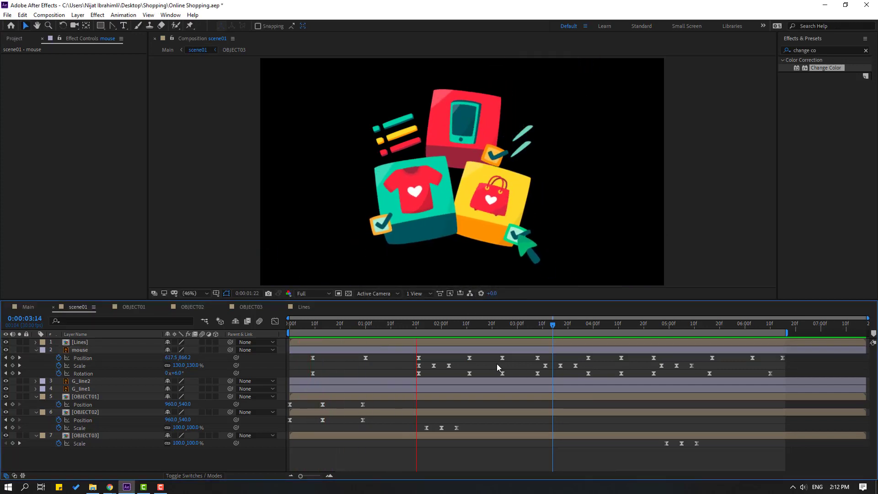